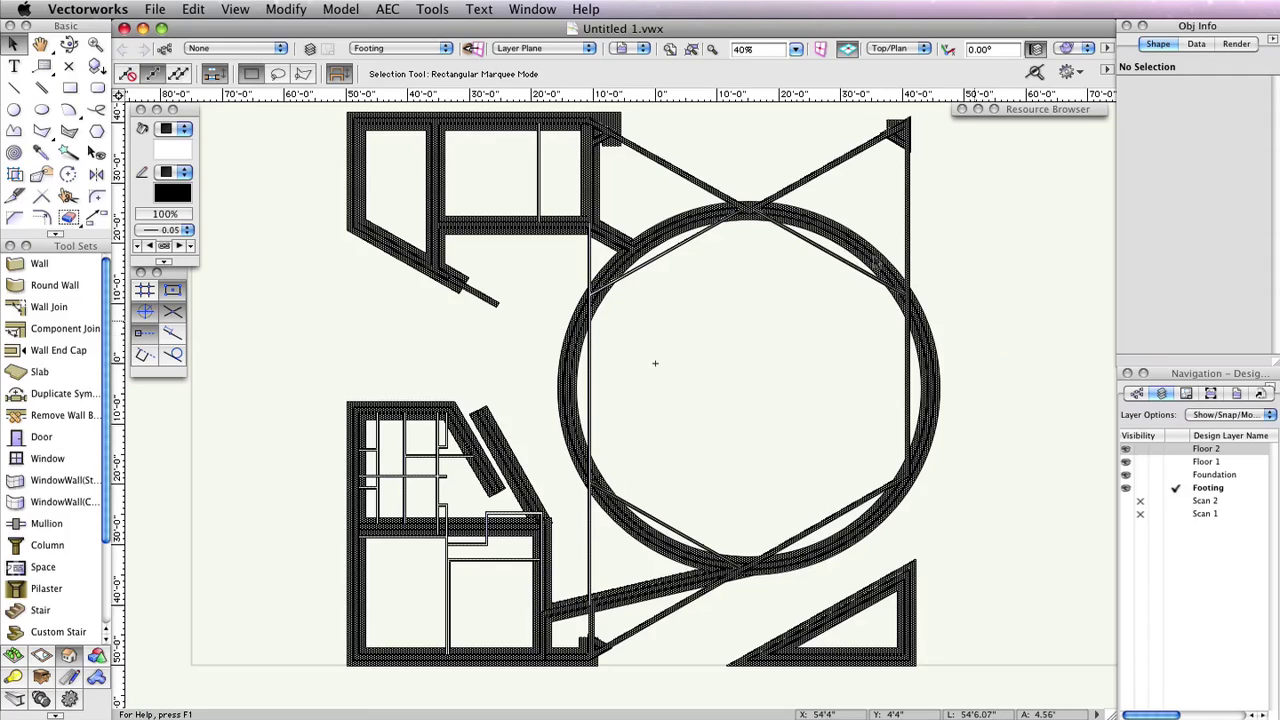
Create a new design layer named Roof above Floor 2
click(312, 48)
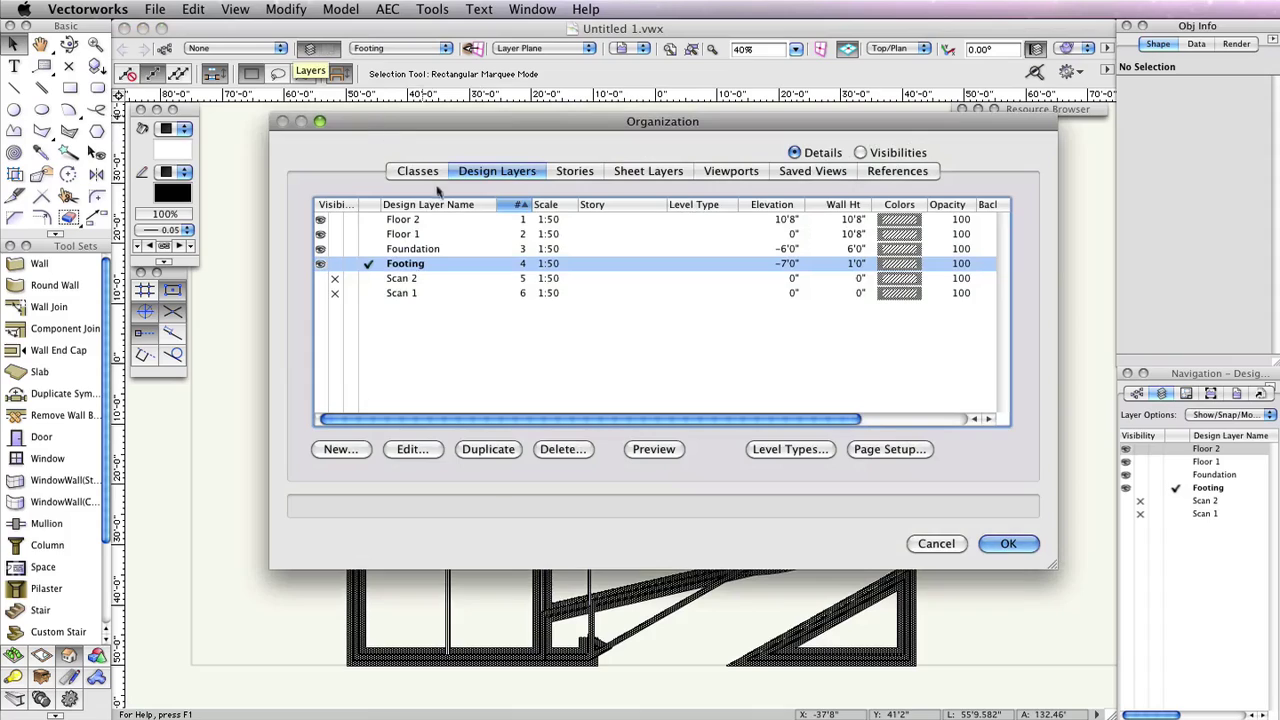
click(451, 221)
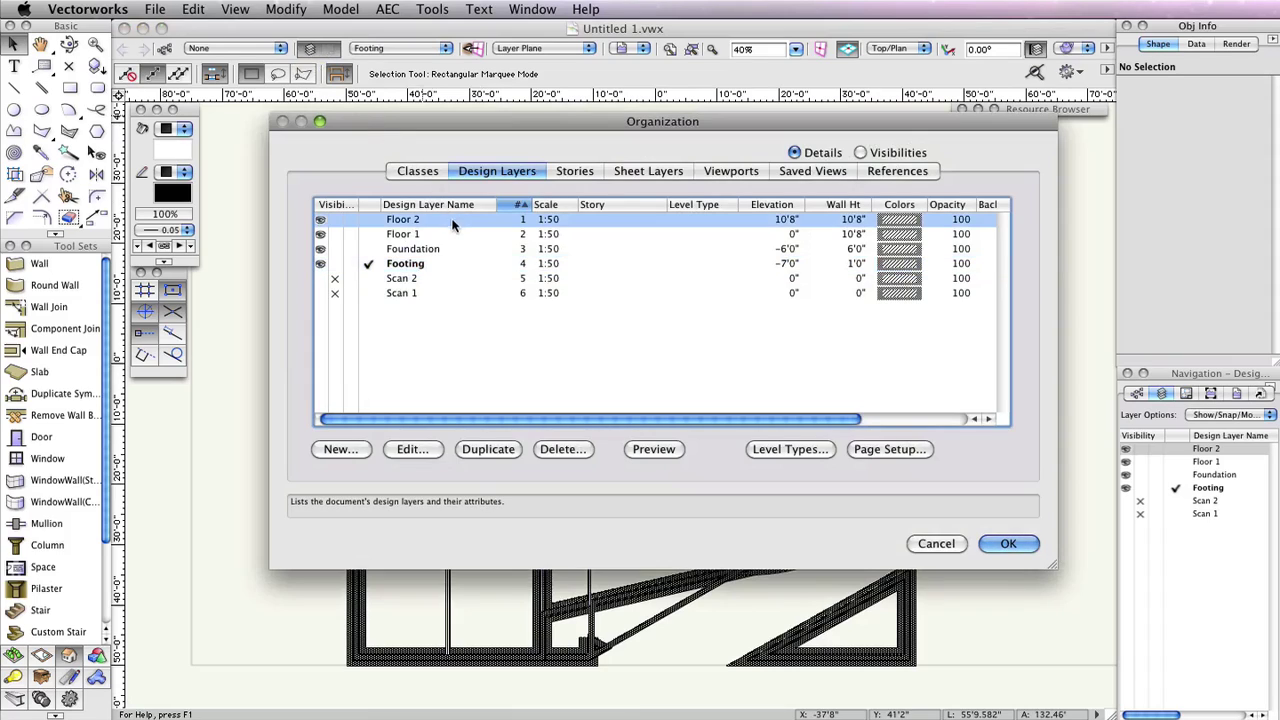
click(341, 449)
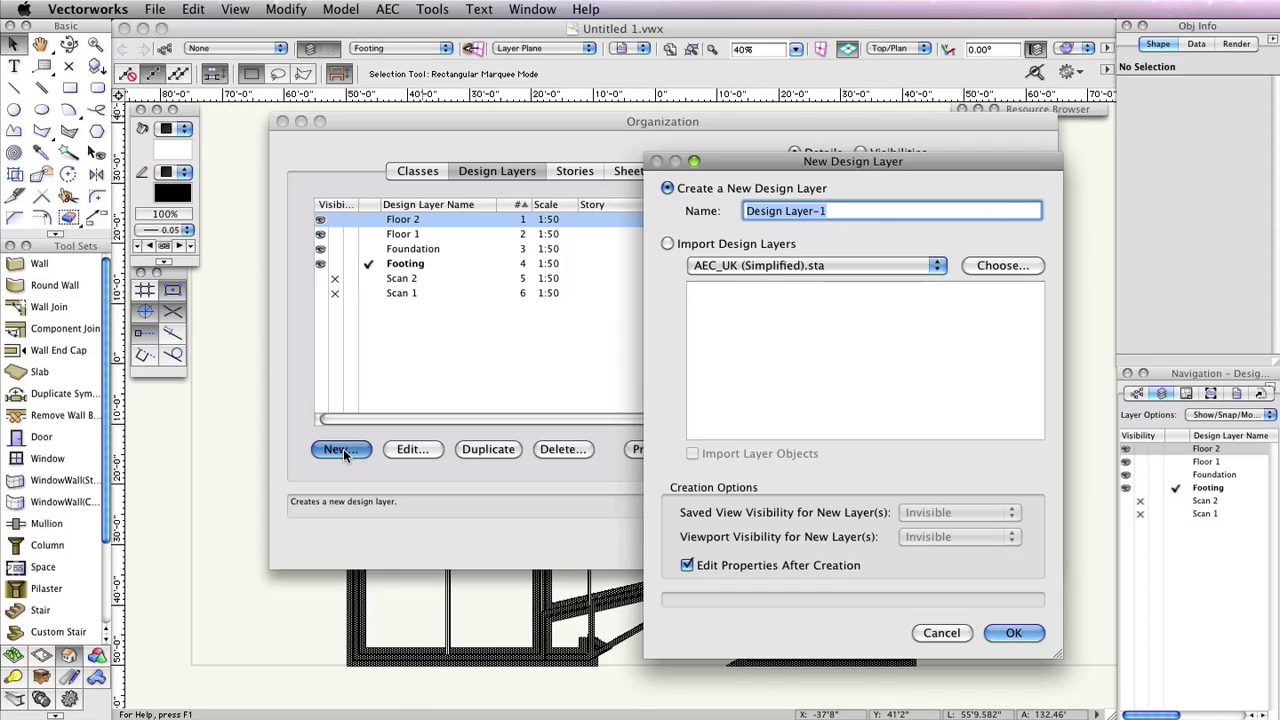
text(Roof)
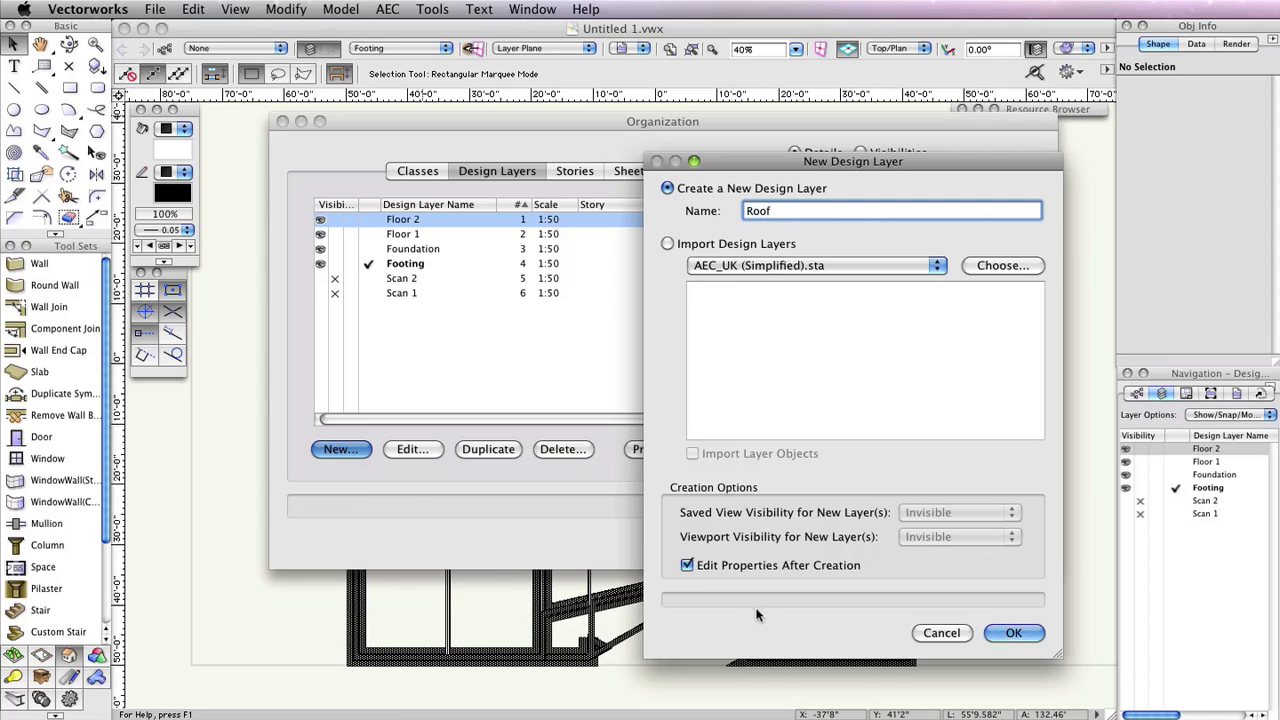
click(1012, 633)
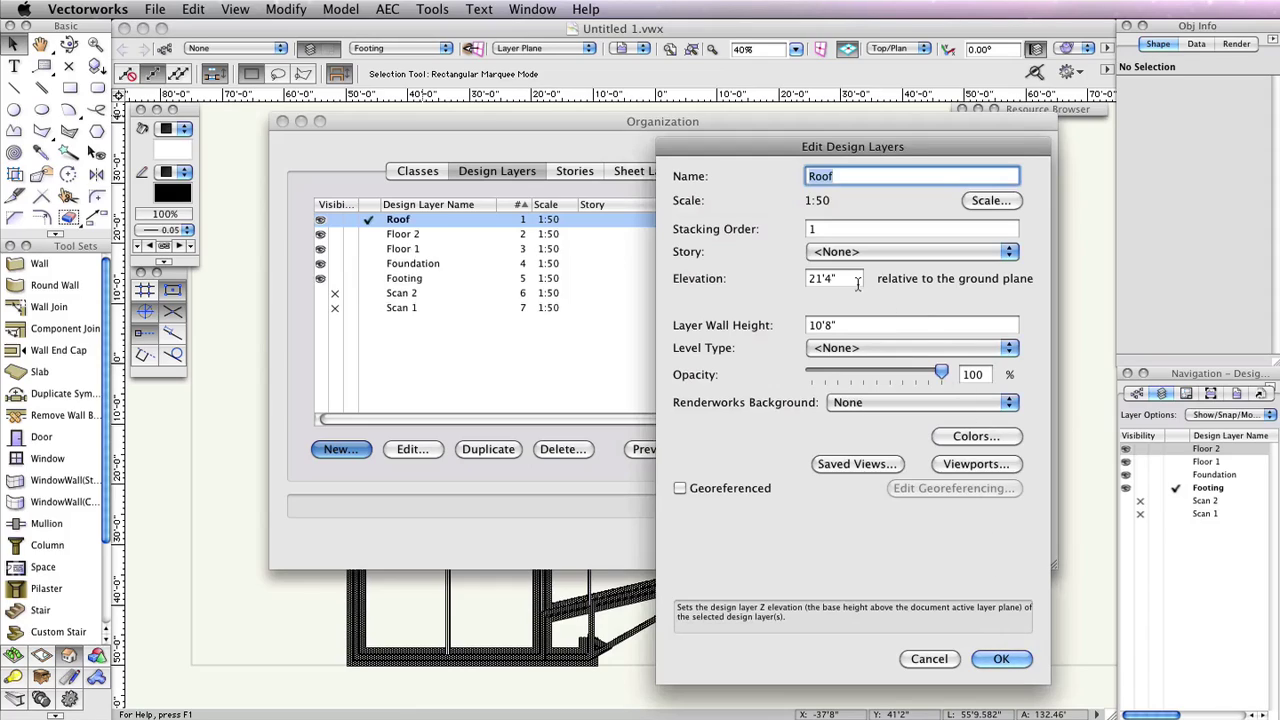
Set the Roof layer's elevation to 22'8" and its layer wall height to 2"
click(852, 278)
key(Left)
key(Left)
key(BackSpace)
key(BackSpace)
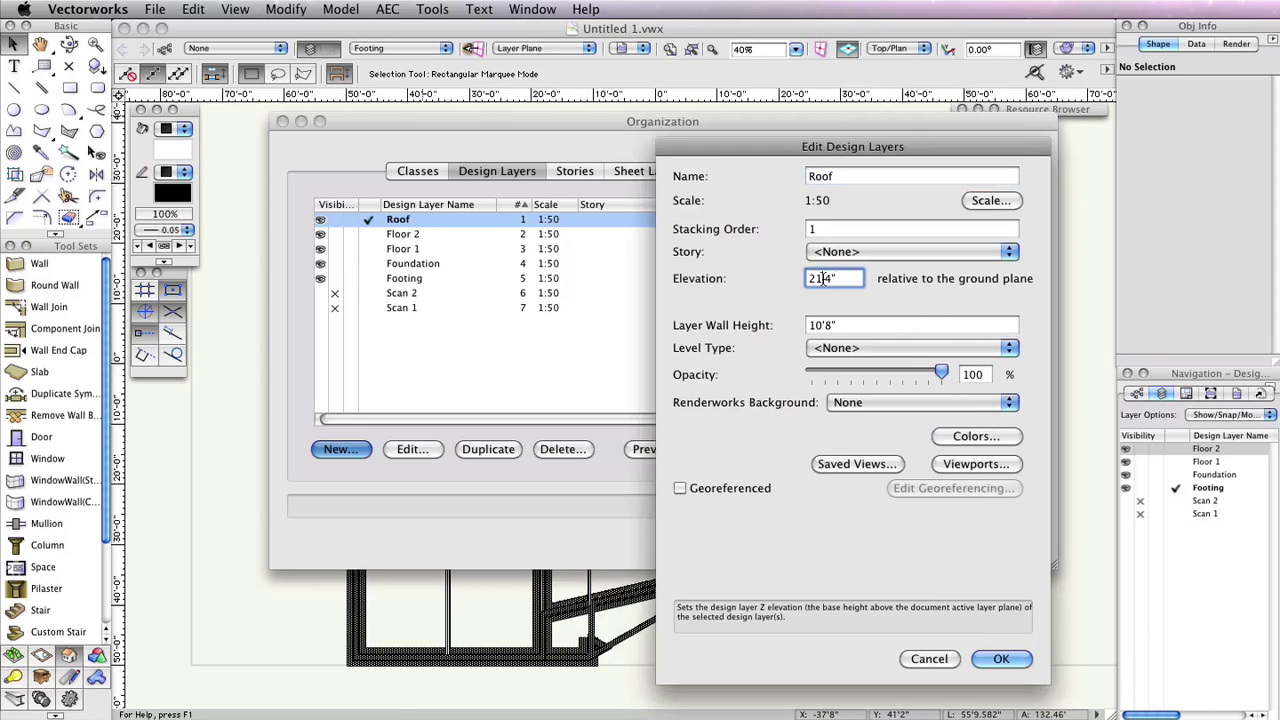
text(2')
key(Delete)
text(8)
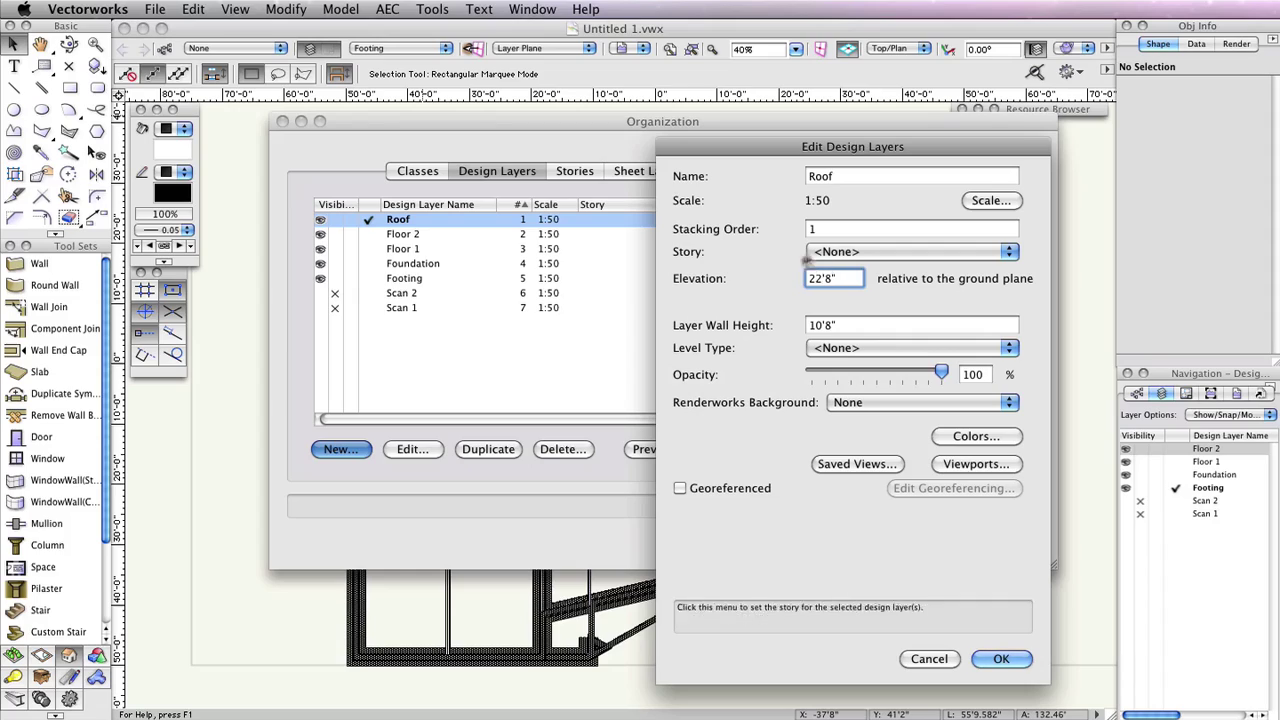
key(Tab)
text(2)
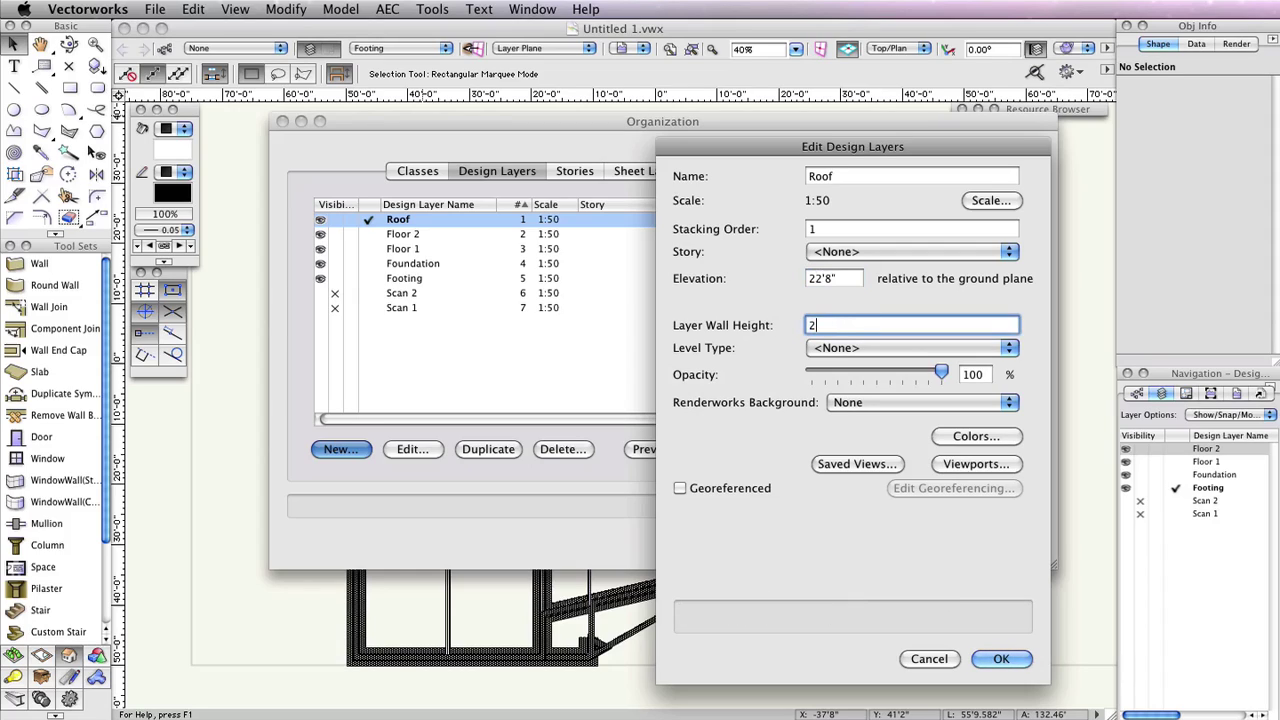
click(1001, 658)
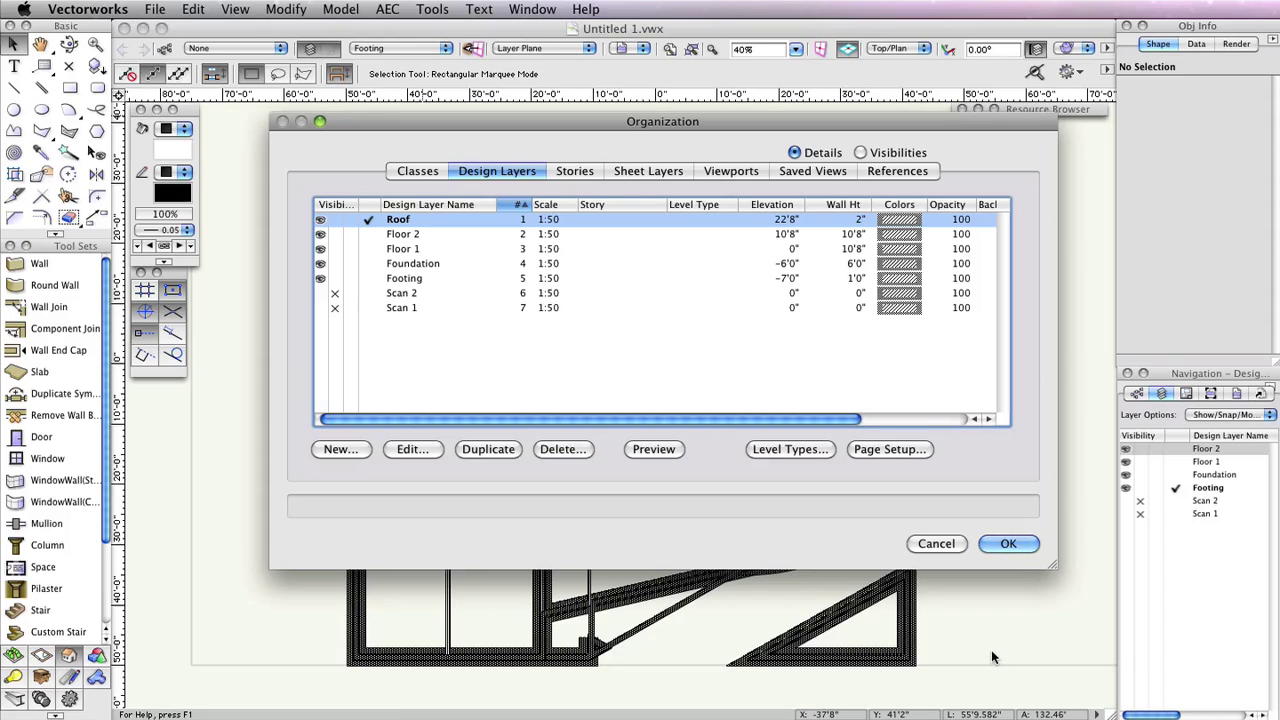
Hide the Footing, Foundation and Floor 1 layers and make Floor 2 the active layer
click(334, 279)
click(334, 263)
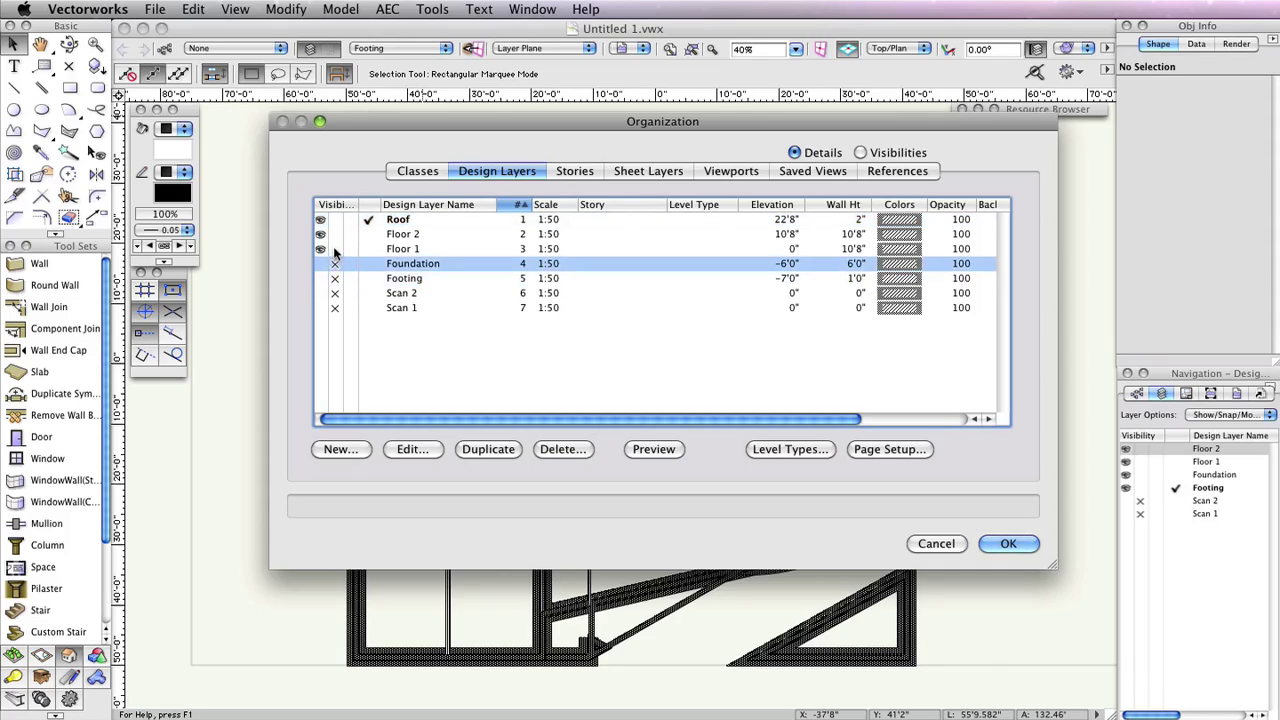
click(334, 249)
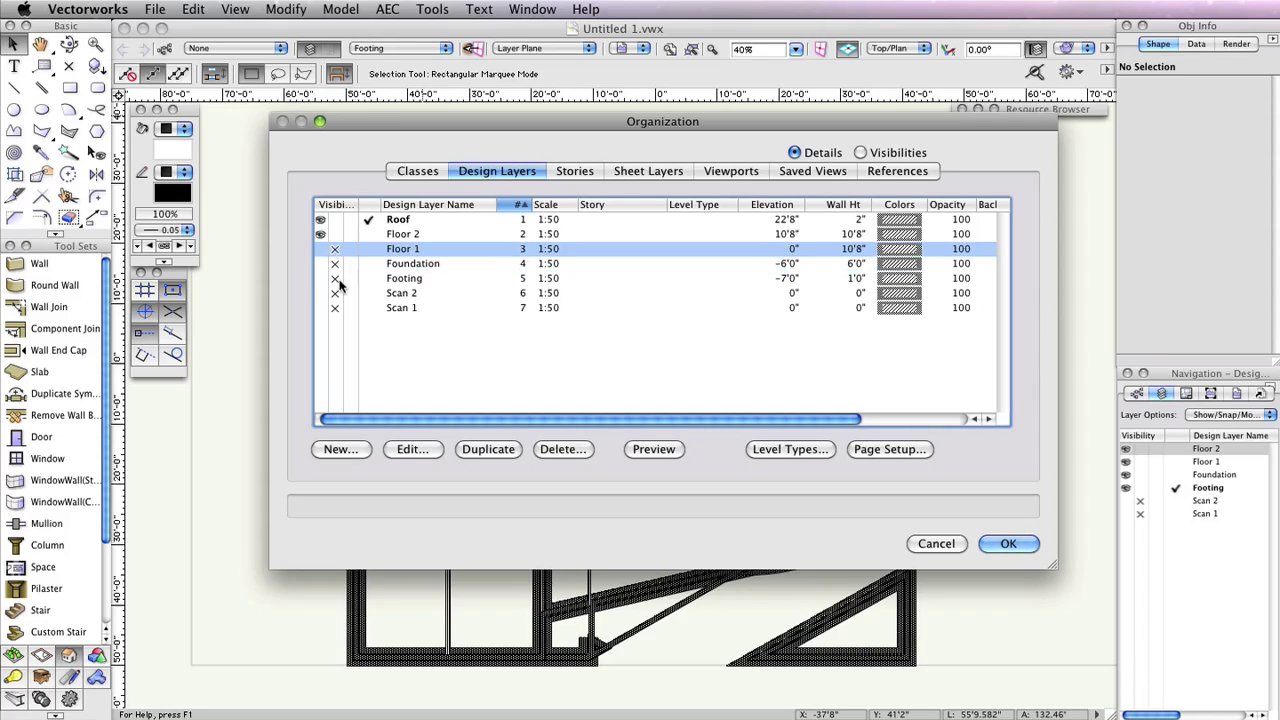
click(369, 234)
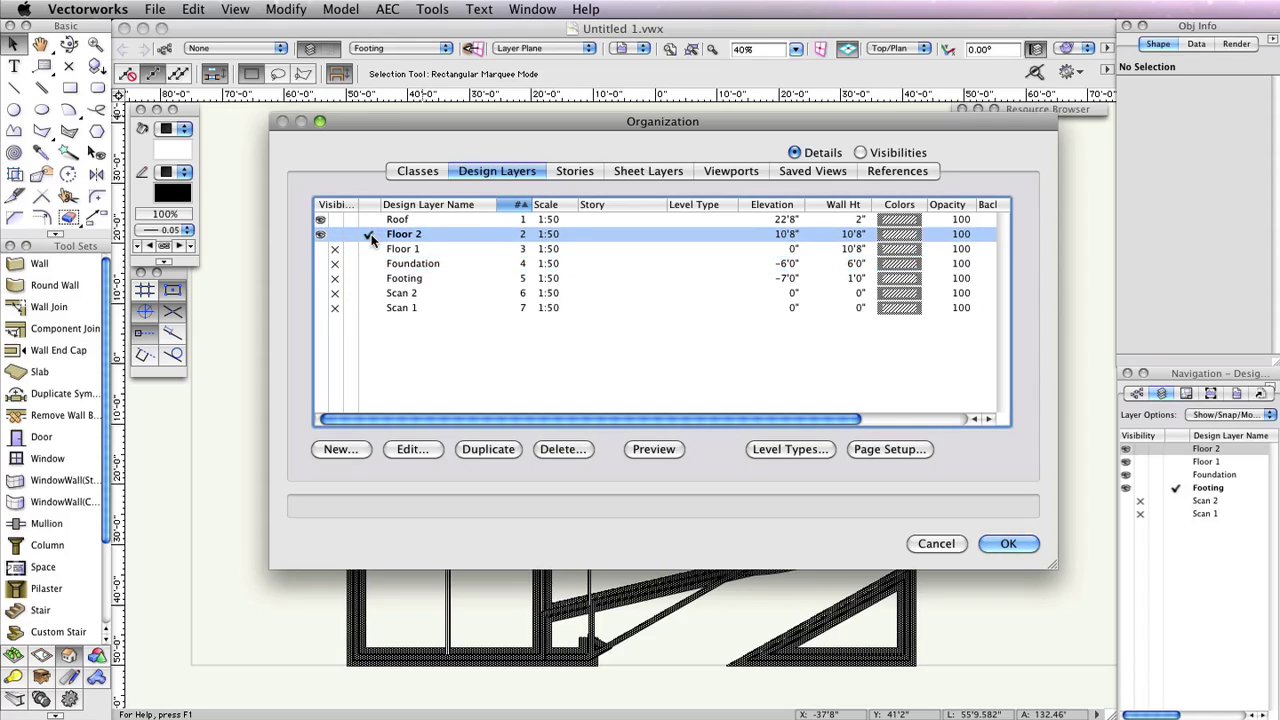
click(1007, 543)
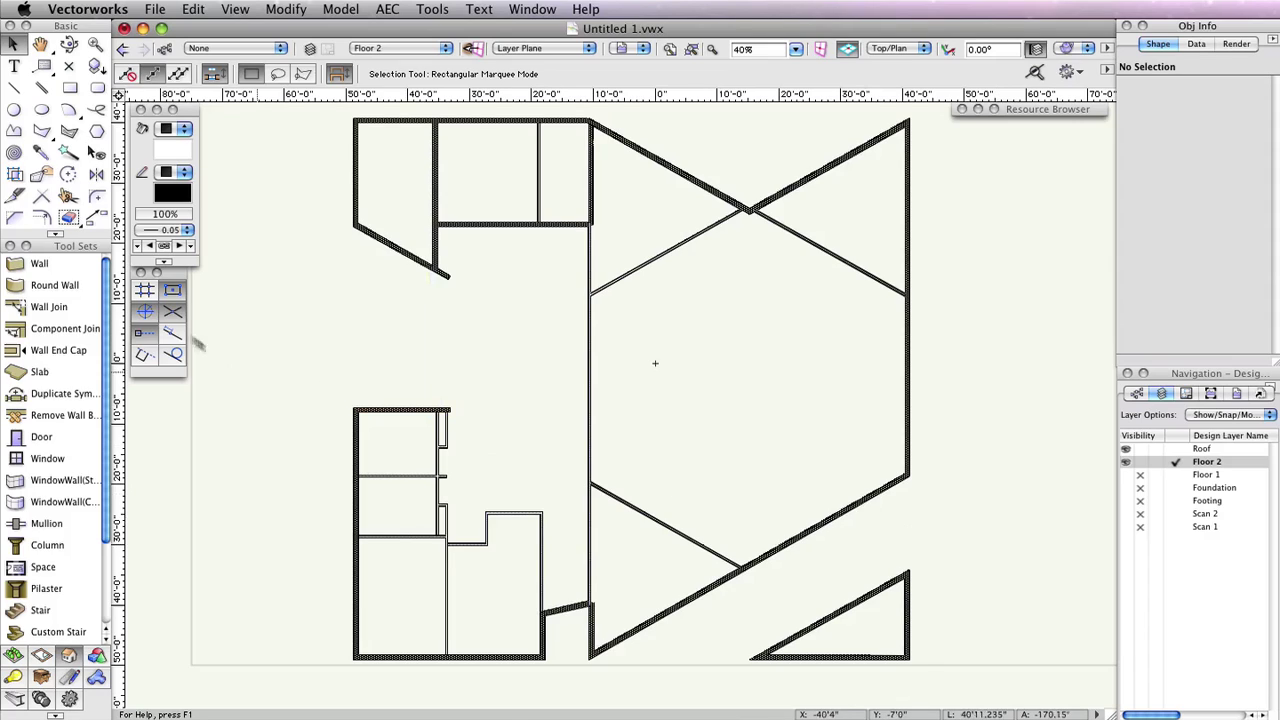
Draw a vertical <Virtual wall> closing the gap between the upper and lower wings on the building's west side
click(40, 263)
click(422, 74)
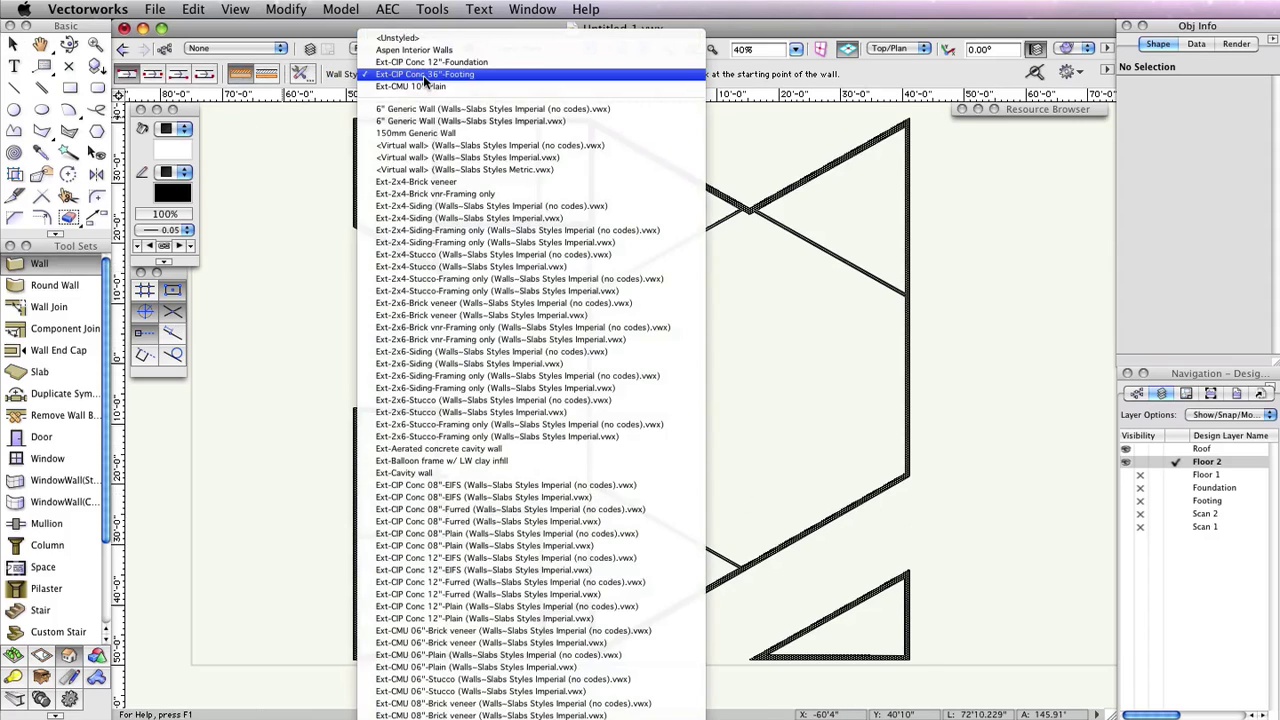
click(459, 147)
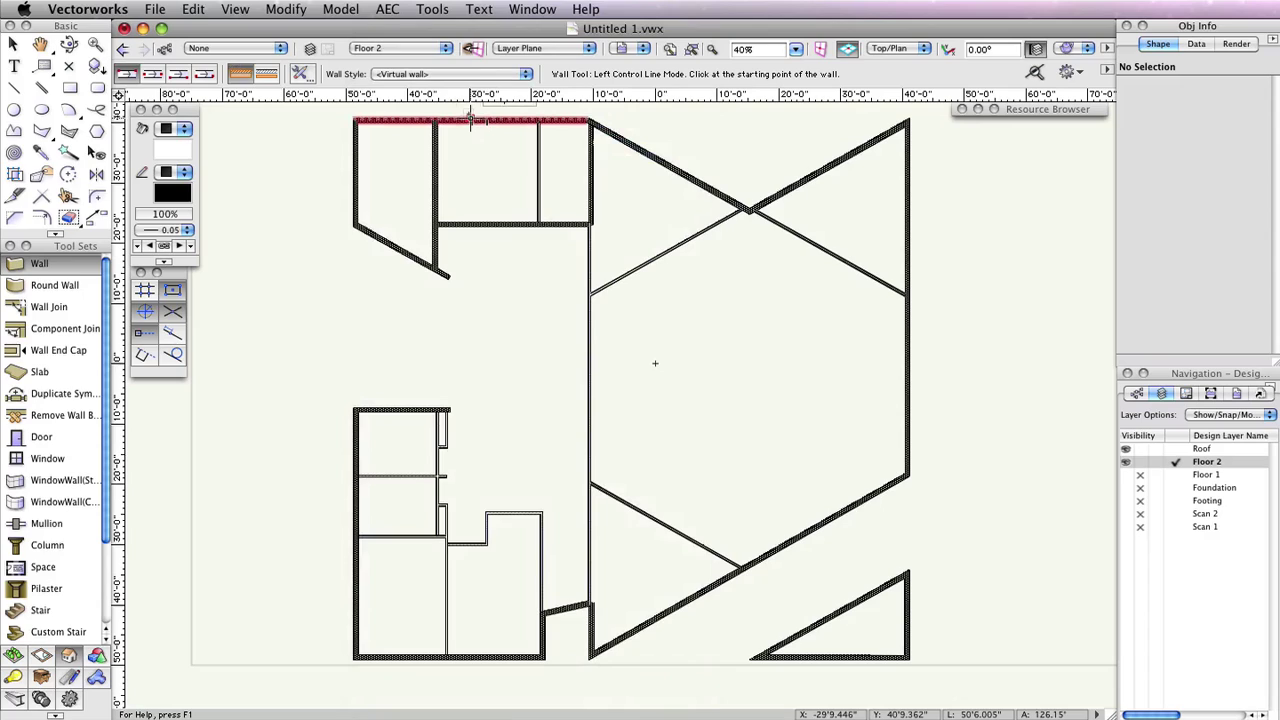
key(z)
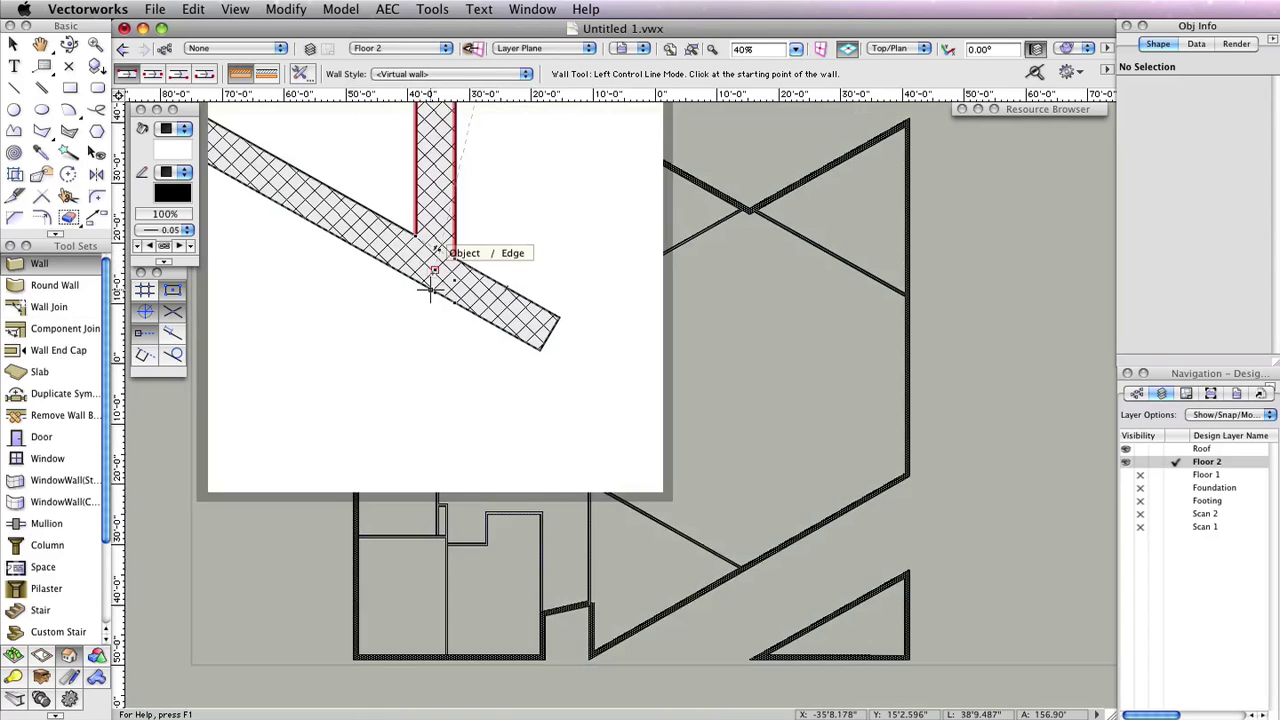
click(454, 306)
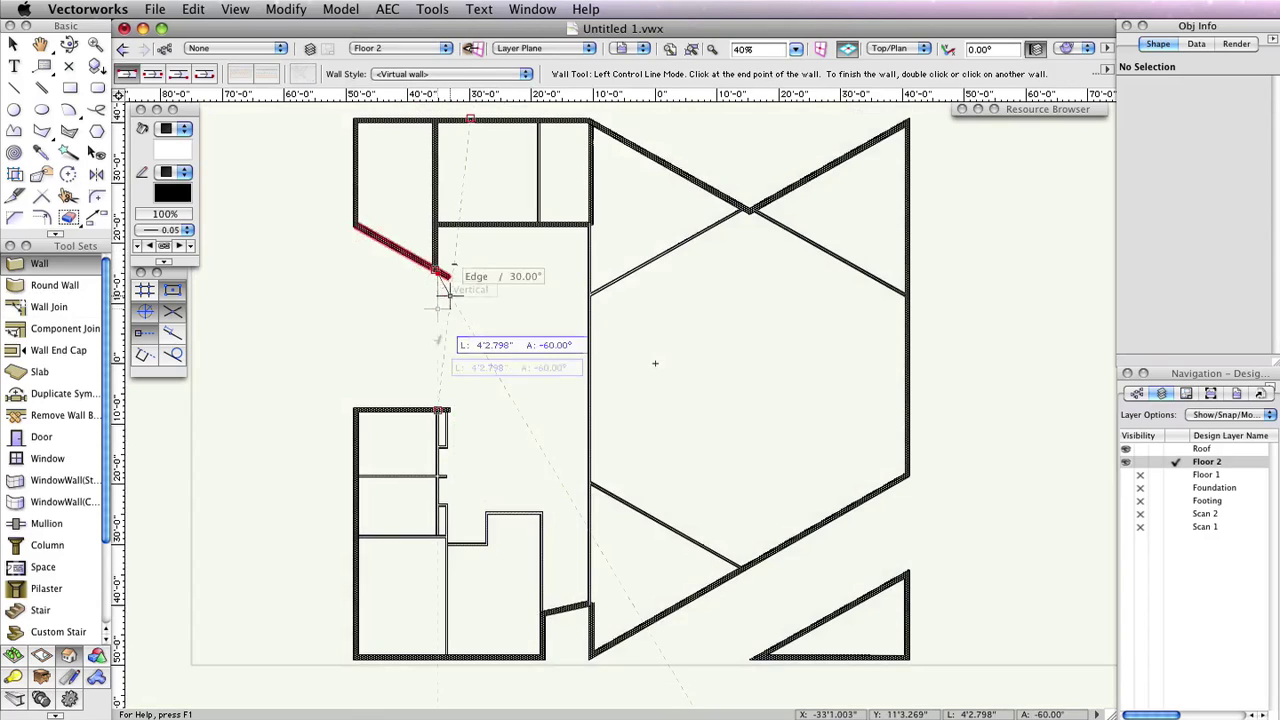
key(z)
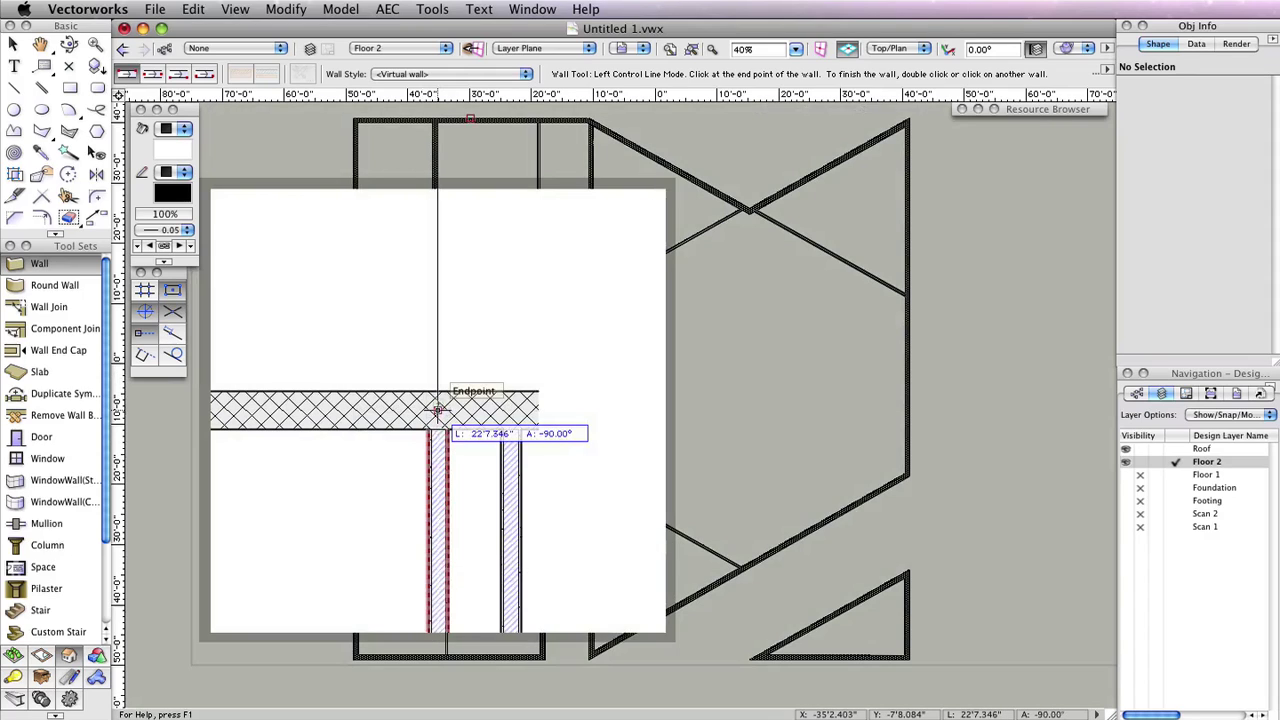
click(436, 409)
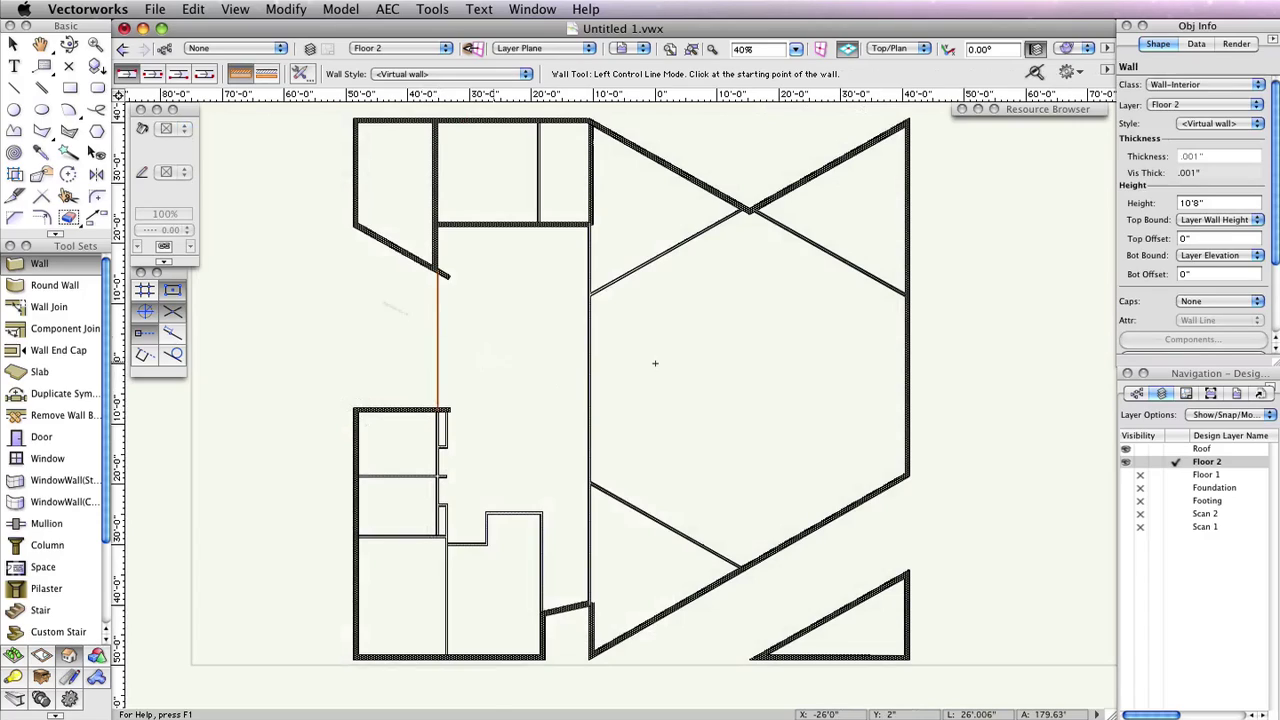
Create a polygon from the outer boundary of the main building's walls by lassoing them, leaving out the separate triangular structure
click(49, 133)
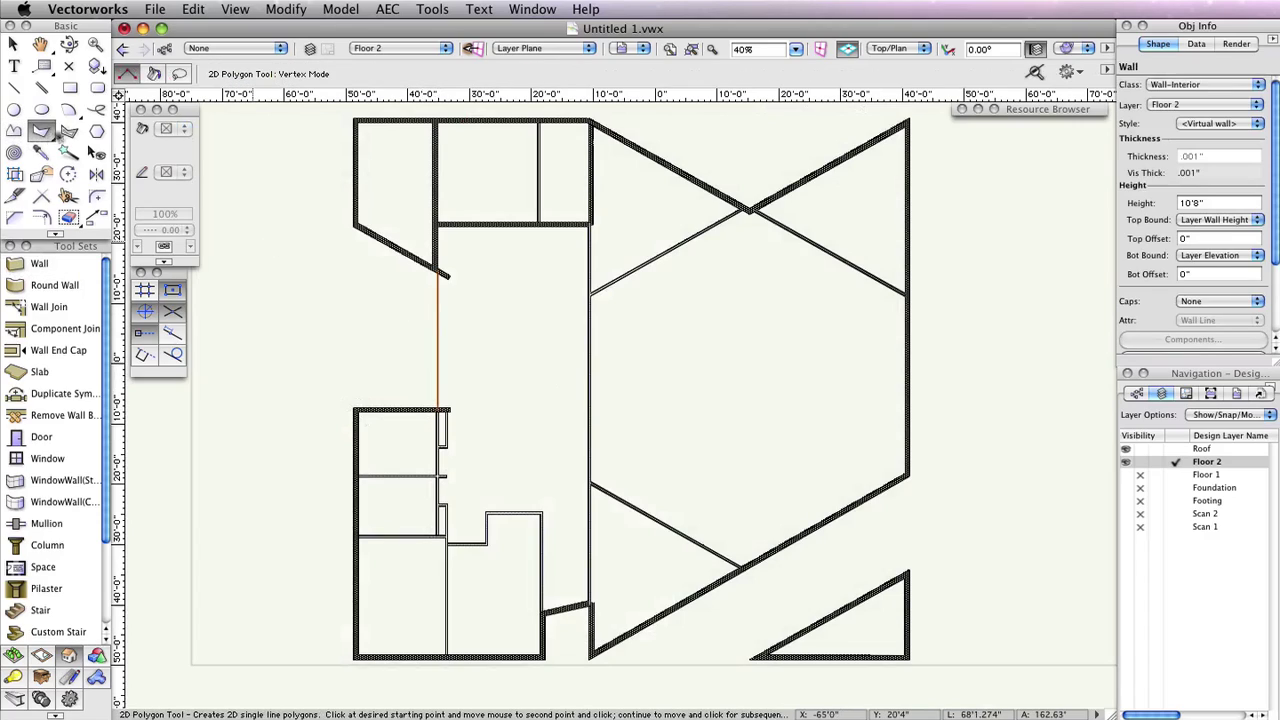
click(176, 80)
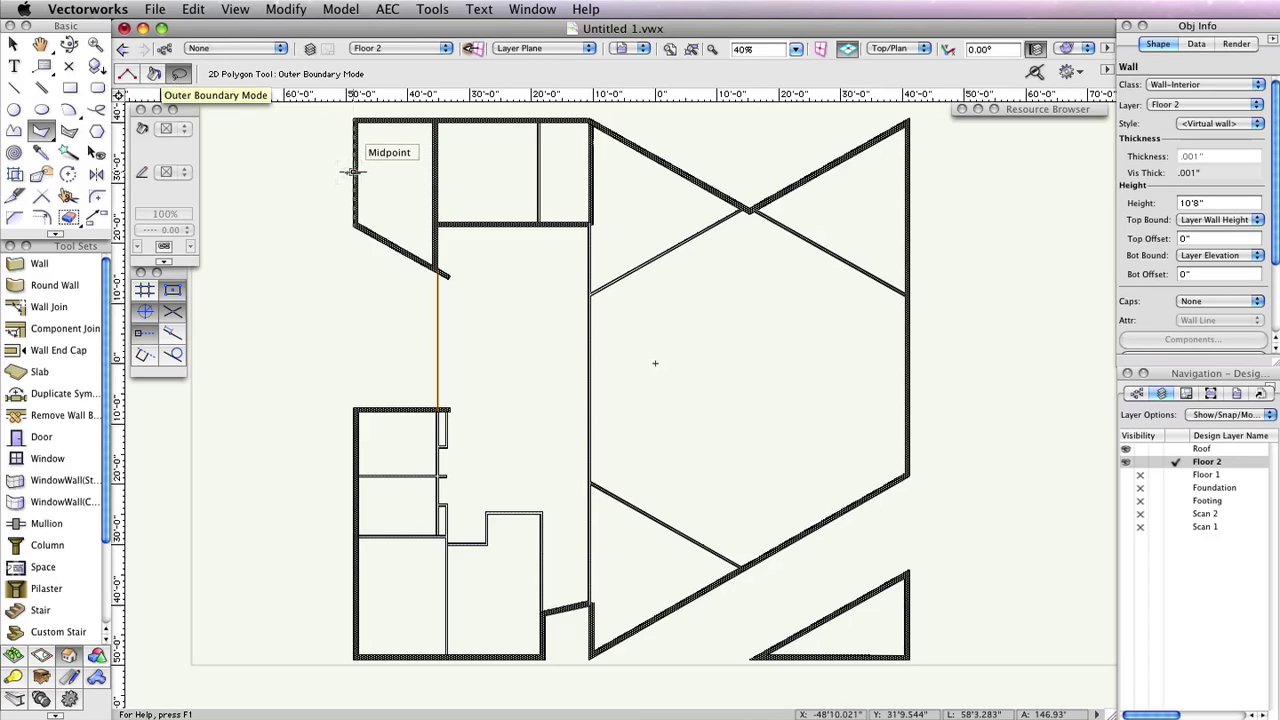
scroll(351, 172, down, 1)
scroll(351, 172, down, 1)
mouse_move(351, 172)
middle_down()
mouse_move(407, 176)
mouse_move(419, 230)
middle_up()
click(624, 157)
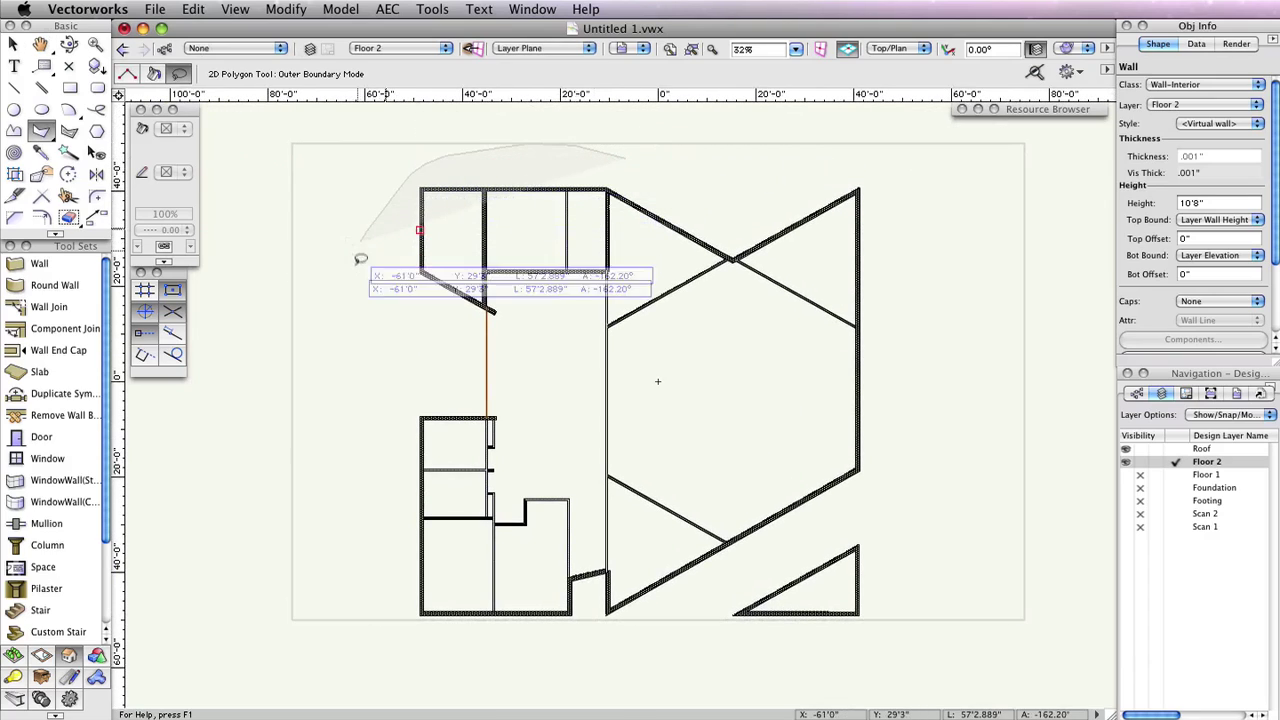
mouse_move(367, 408)
mouse_down()
mouse_move(375, 583)
mouse_move(395, 620)
mouse_move(488, 647)
mouse_move(672, 619)
mouse_move(832, 503)
mouse_move(909, 466)
mouse_move(932, 331)
mouse_move(919, 196)
mouse_move(856, 159)
mouse_move(634, 146)
mouse_up()
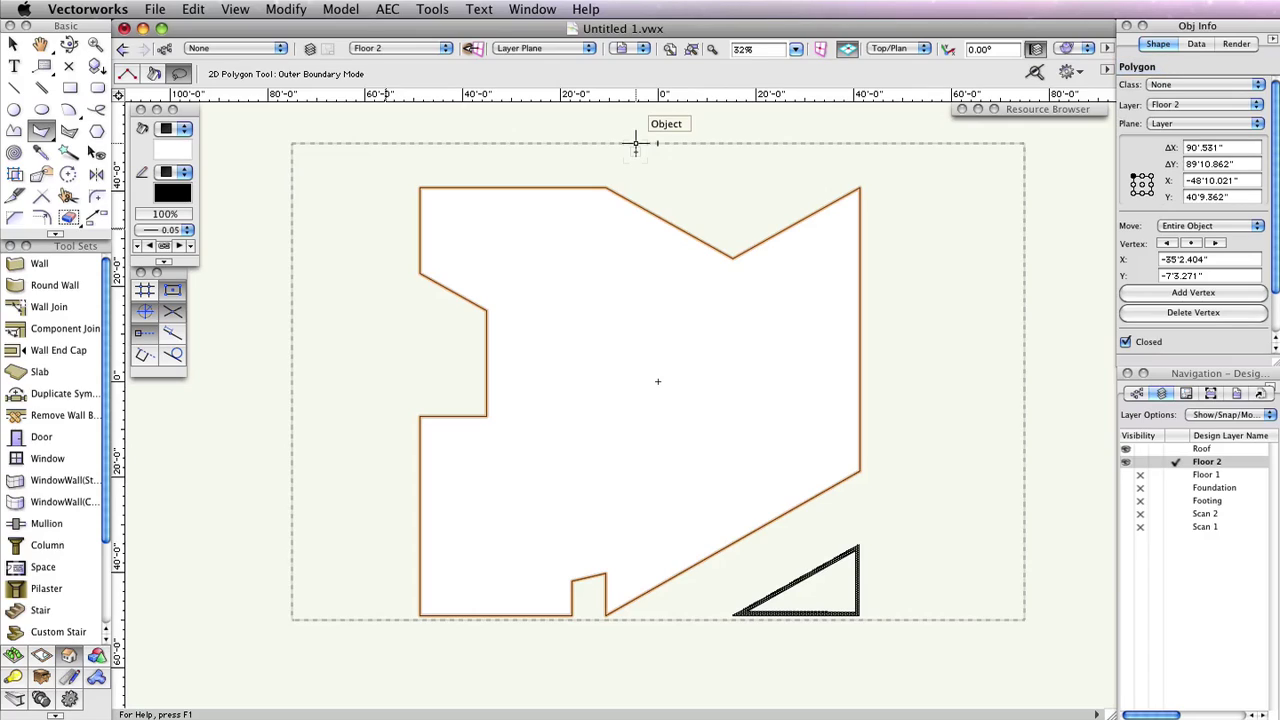
Fill the boundary polygon with a solid light grey from the Classic Vectorworks Colors
click(165, 150)
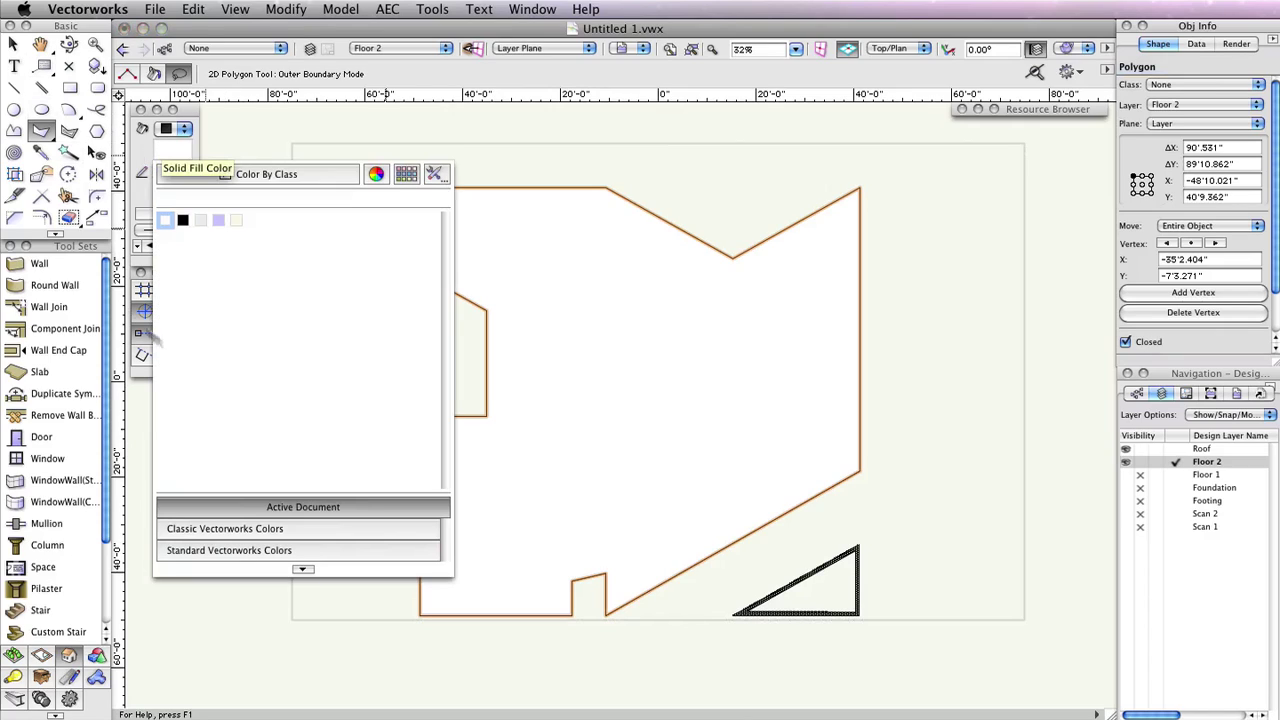
click(285, 529)
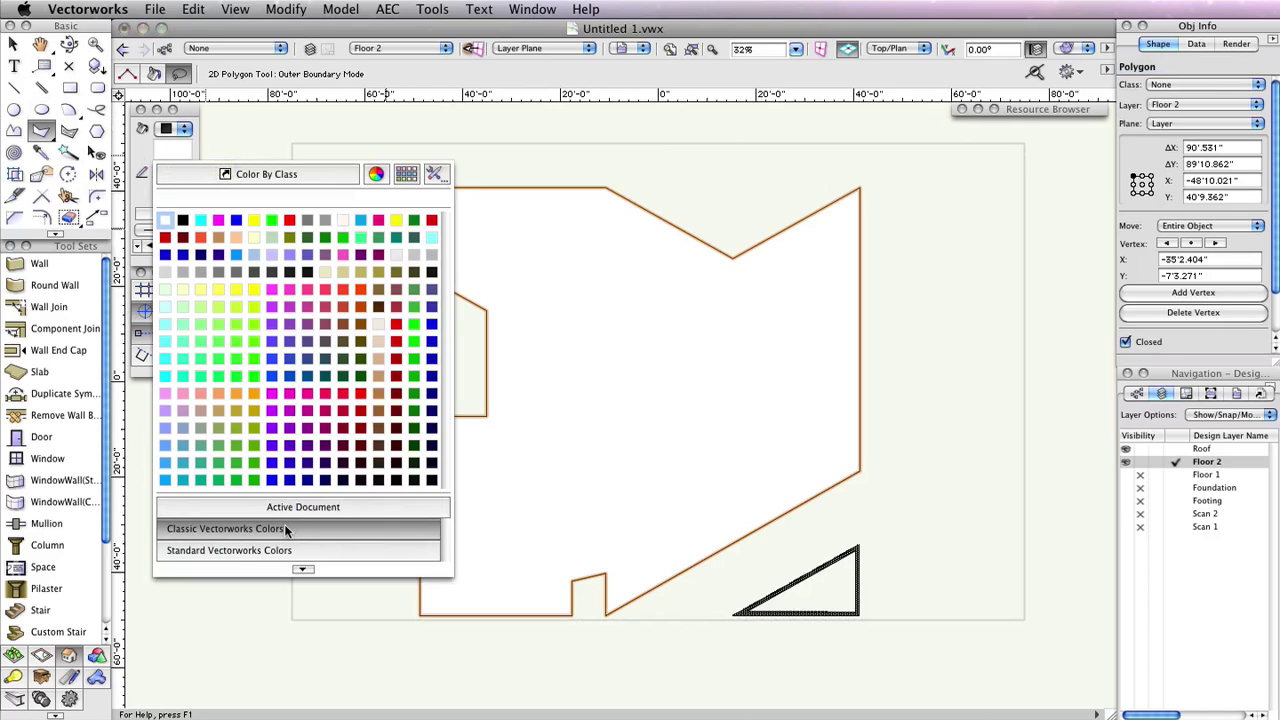
click(169, 270)
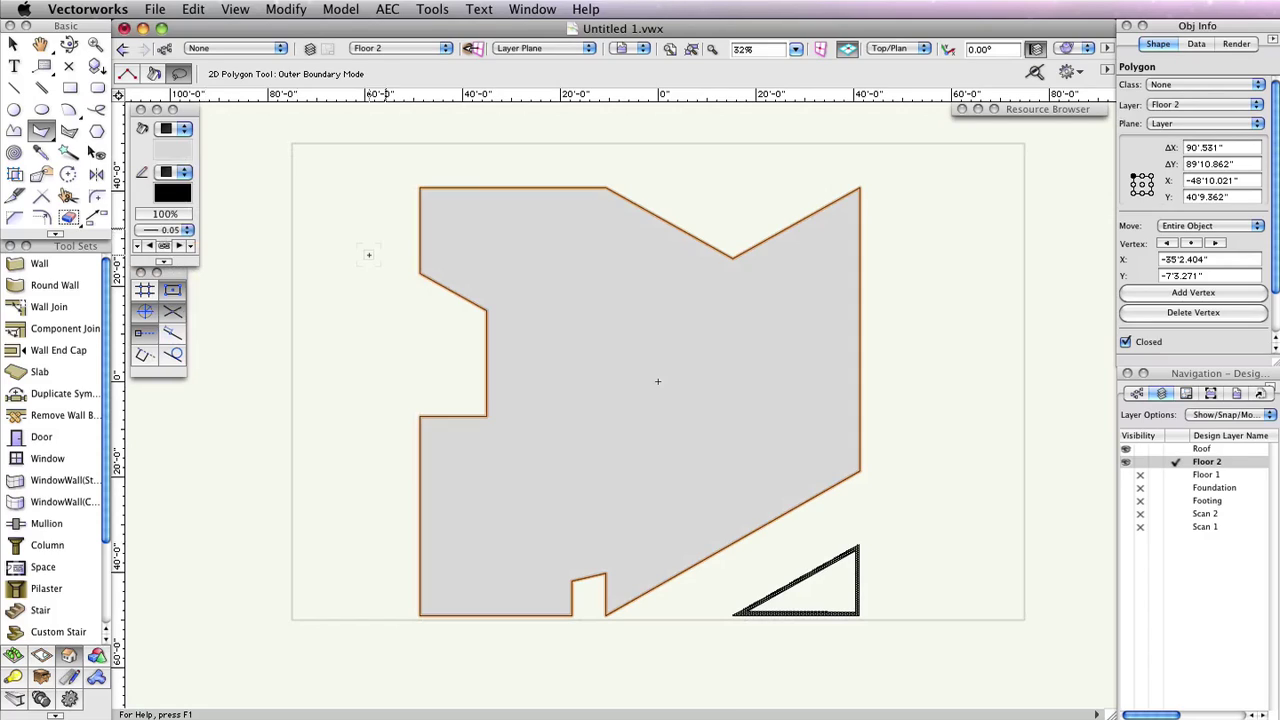
Offset the original boundary polygon inward by a distance of 10 inches, without keeping a duplicate
click(44, 218)
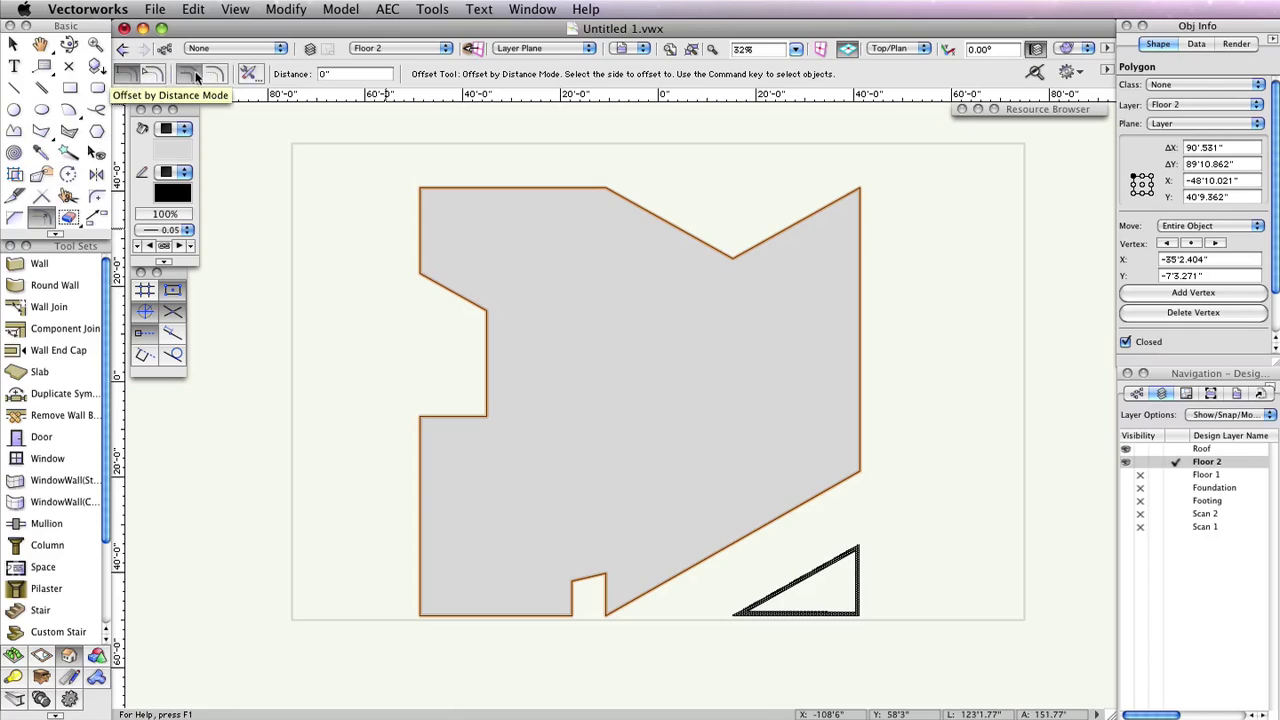
click(222, 76)
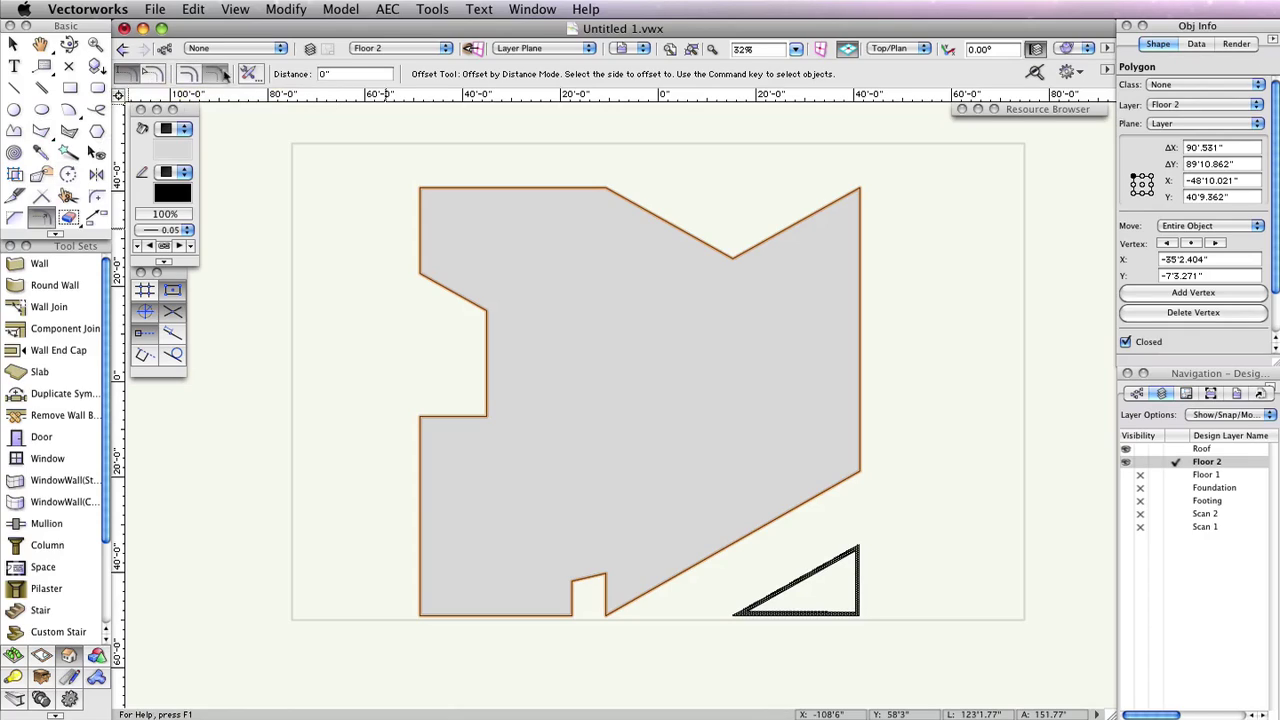
click(345, 72)
text(10)
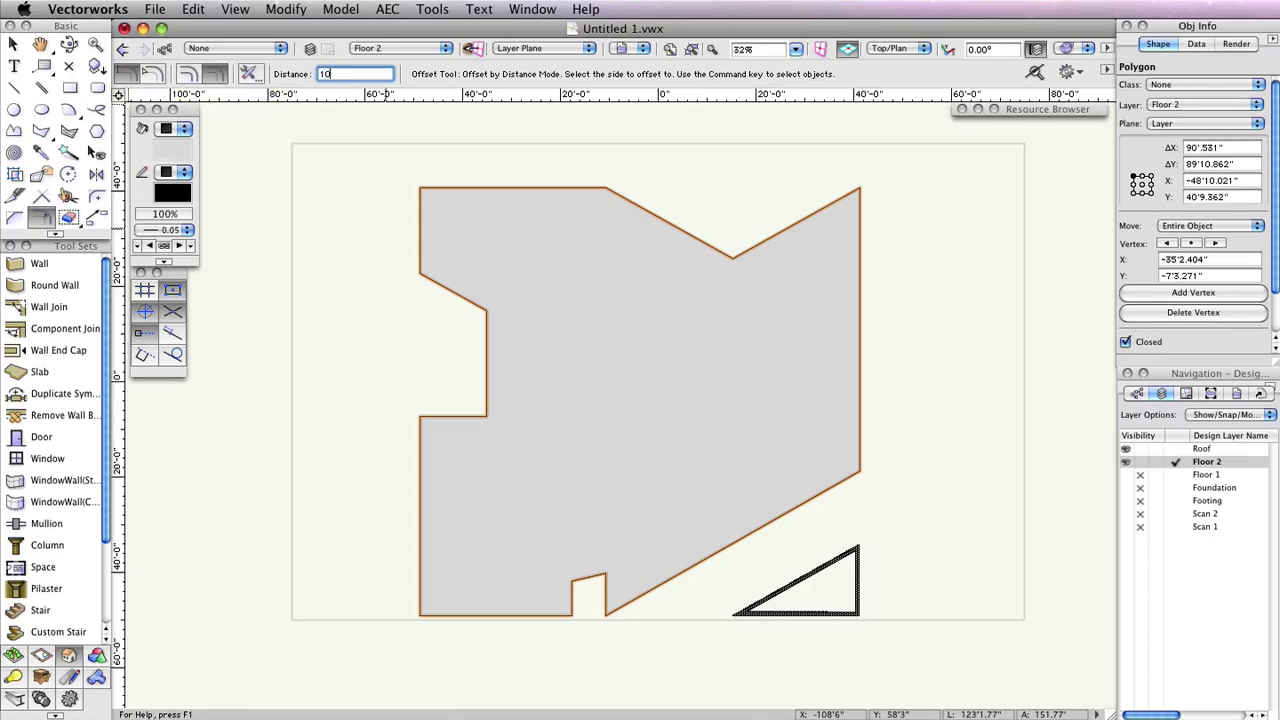
key(Return)
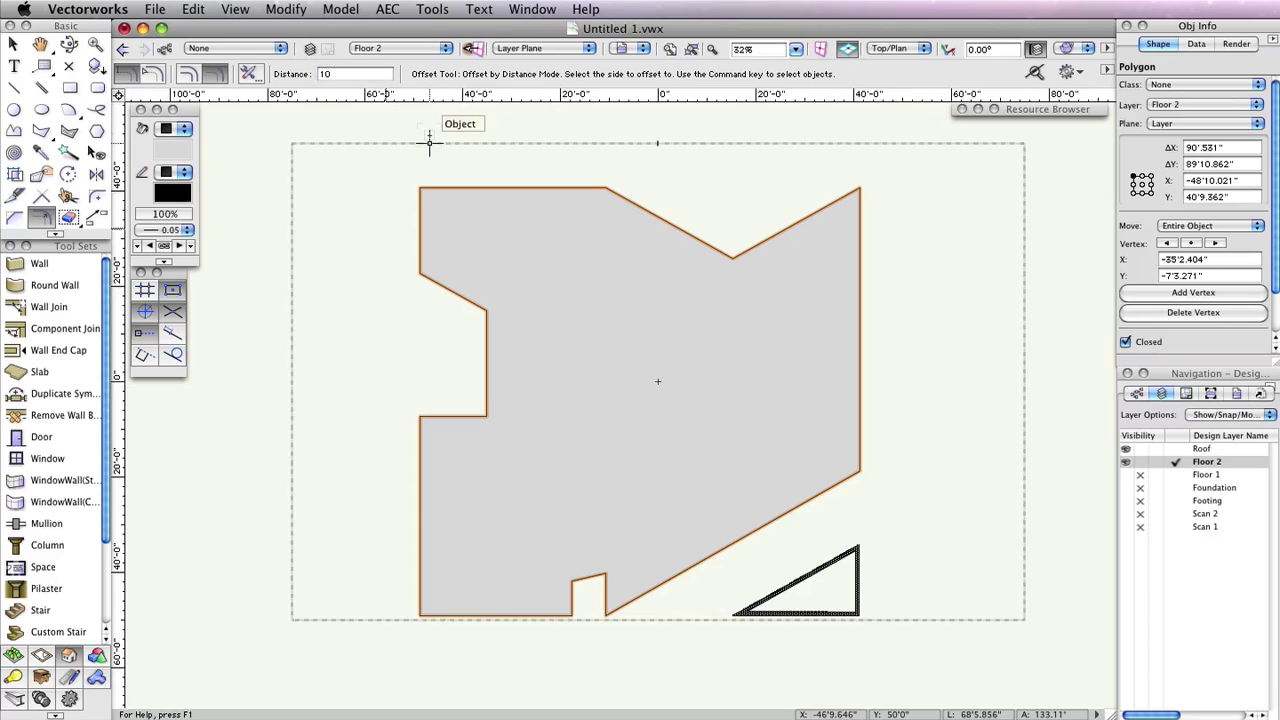
click(512, 239)
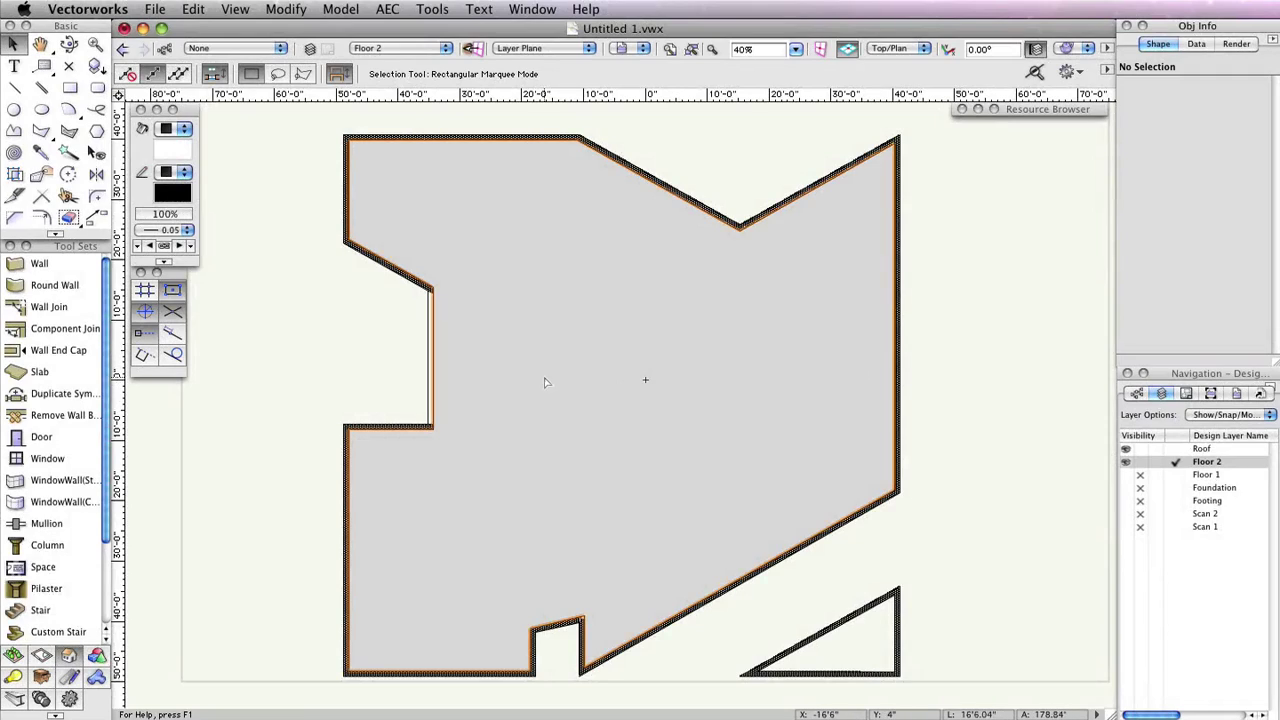
Delete the virtual wall that closes the gap on the building's west side
click(427, 345)
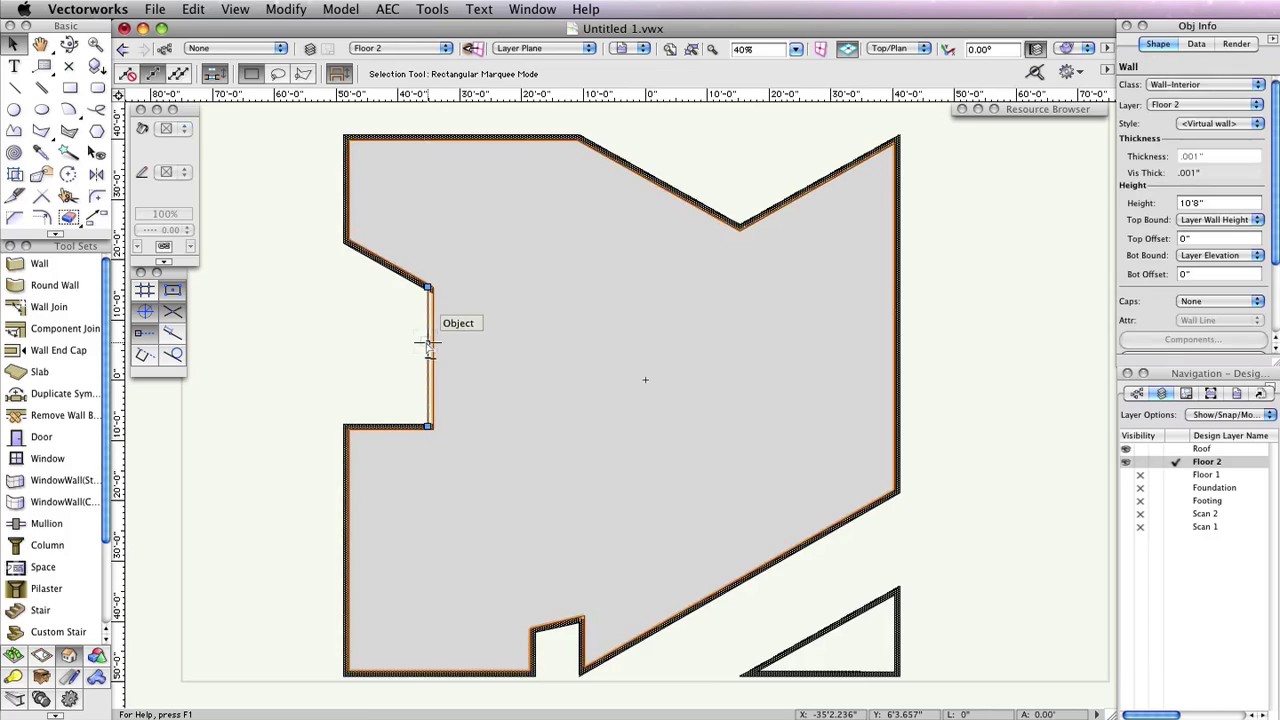
key(Escape)
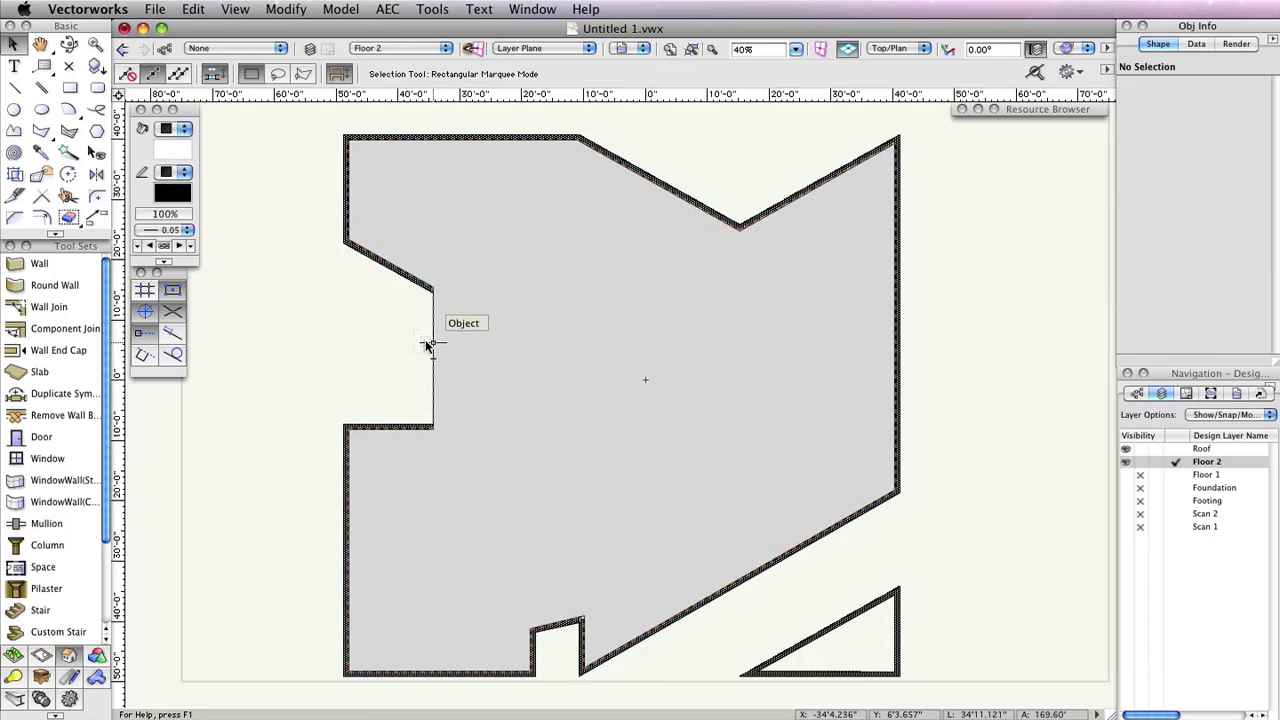
Move the main building's grey boundary polygon to the Roof layer and make Roof the active layer
click(580, 335)
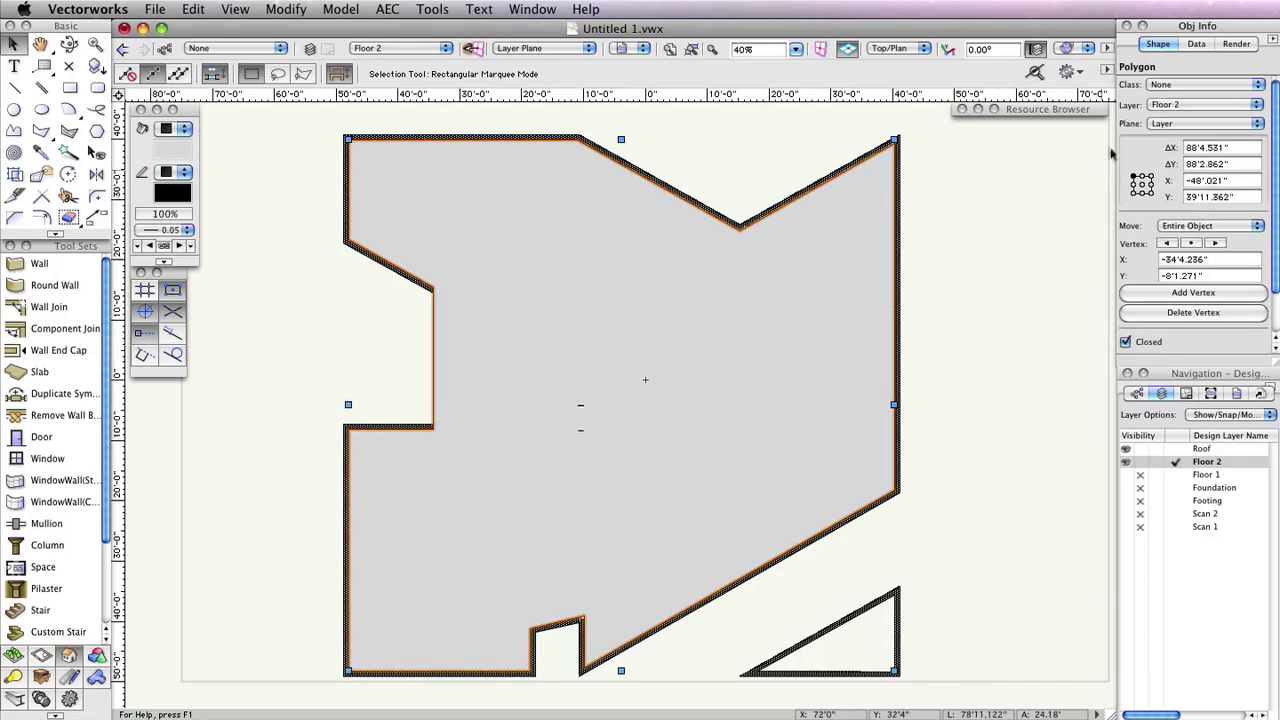
click(1210, 104)
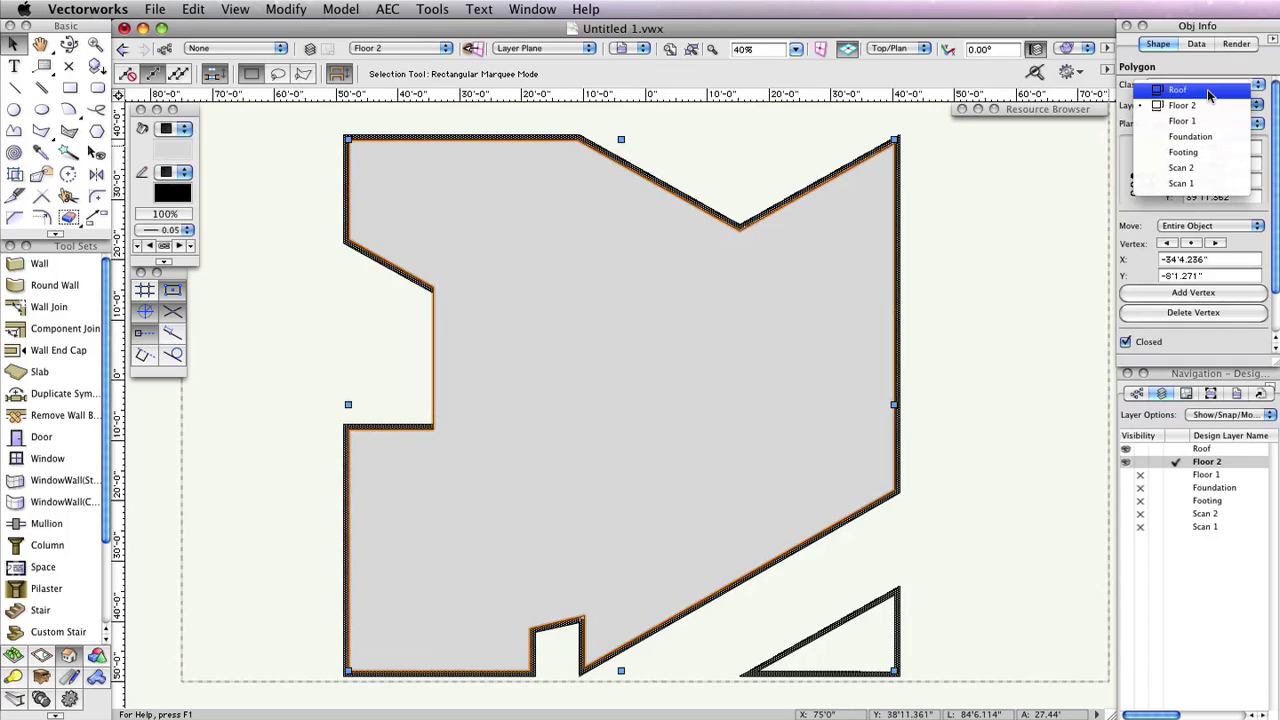
click(1207, 89)
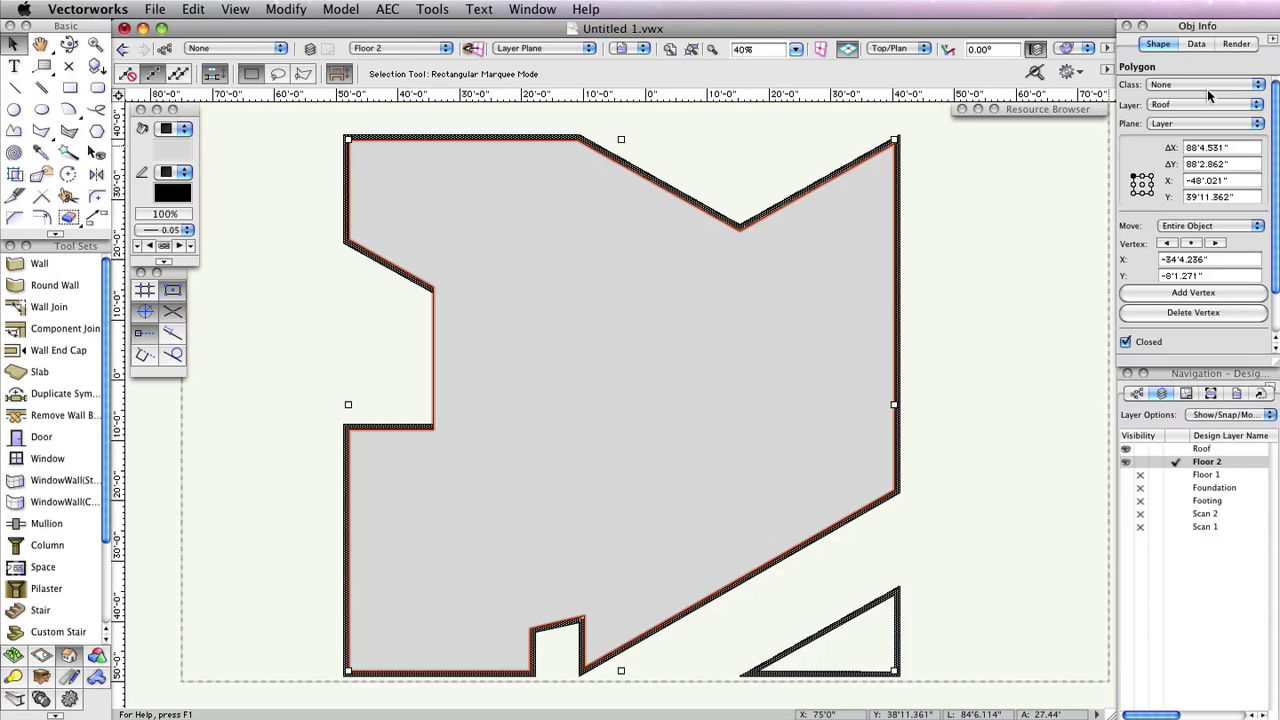
click(426, 48)
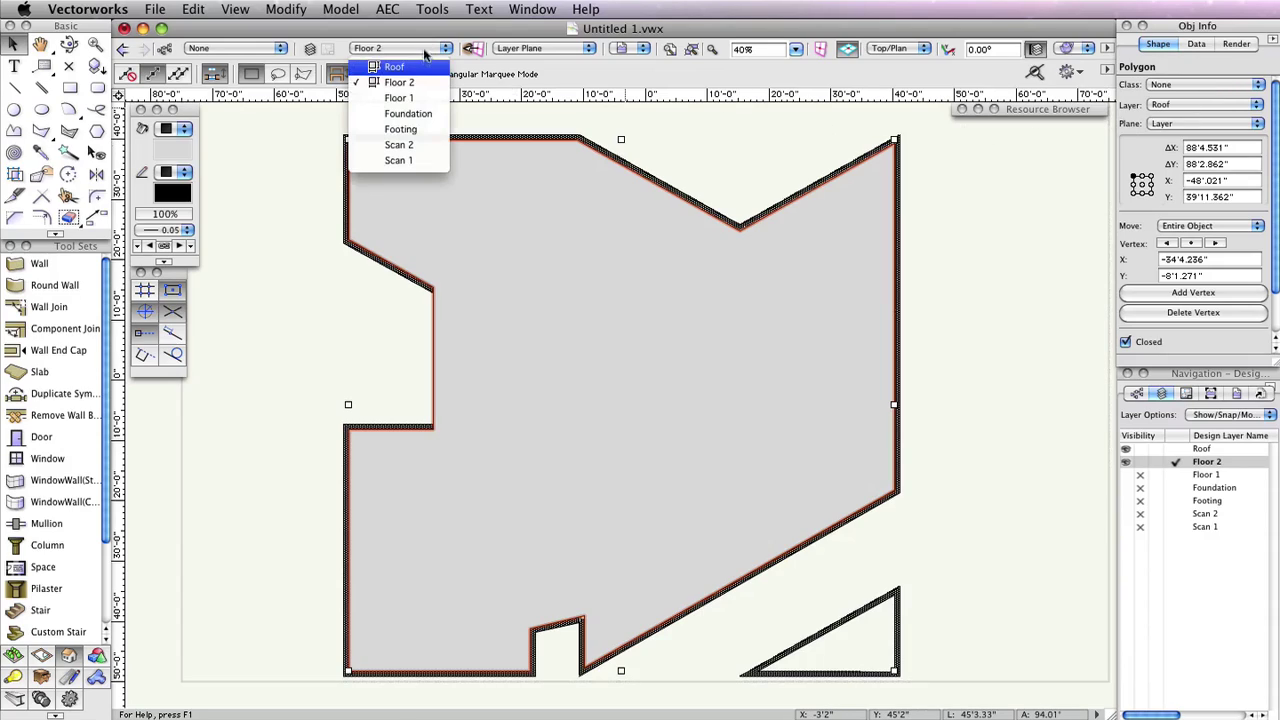
click(422, 66)
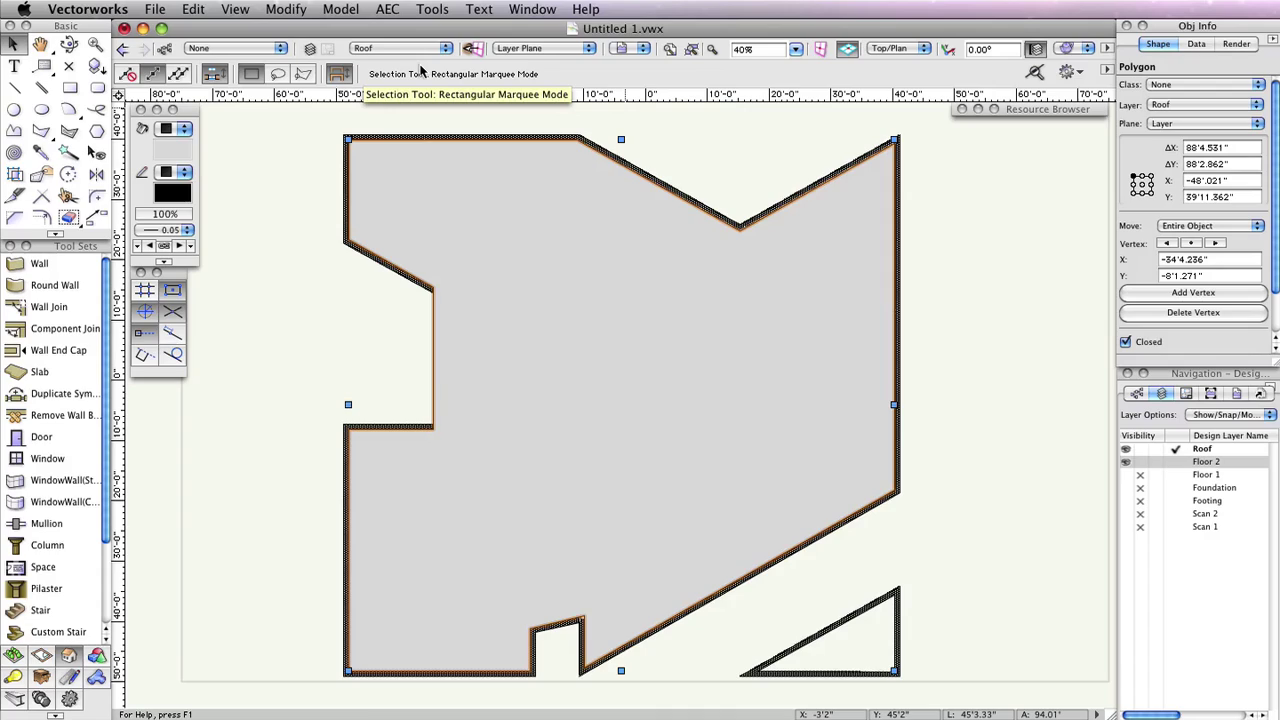
Draw a triangular polygon vertex by vertex over the building's west recess, snapping to the recess's two inner corners and its lower outer wall corner
click(41, 130)
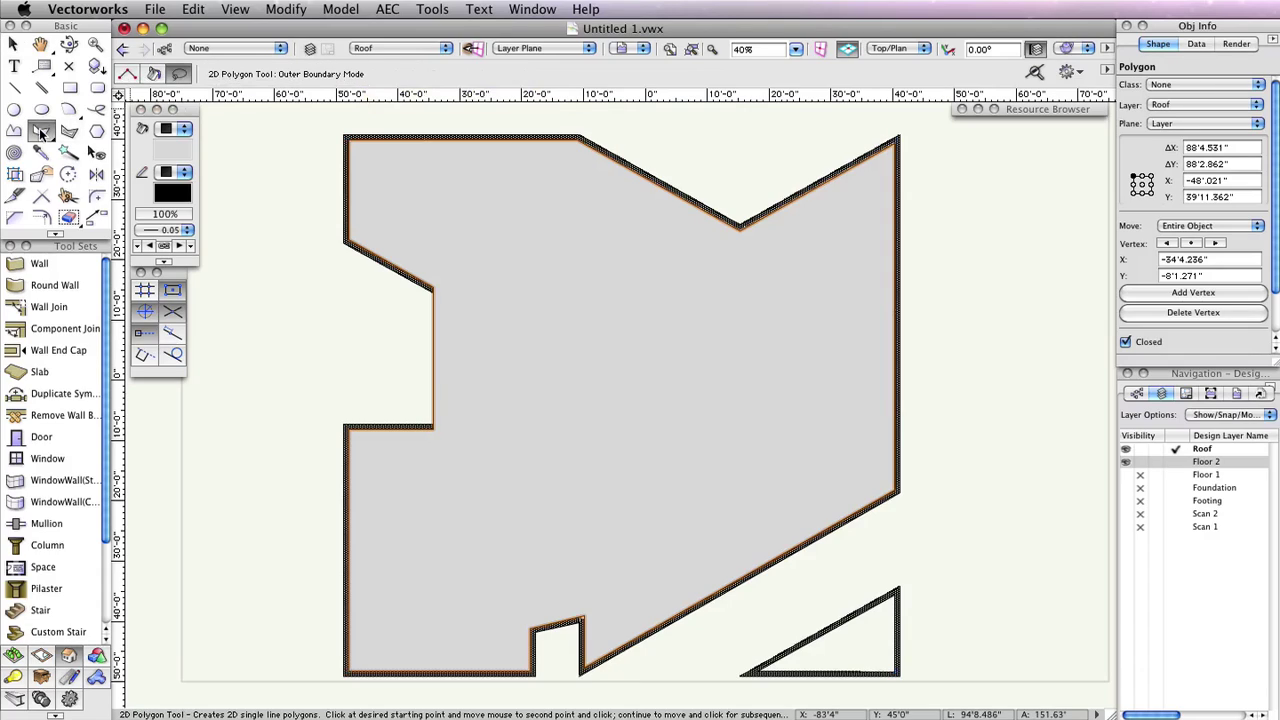
click(130, 70)
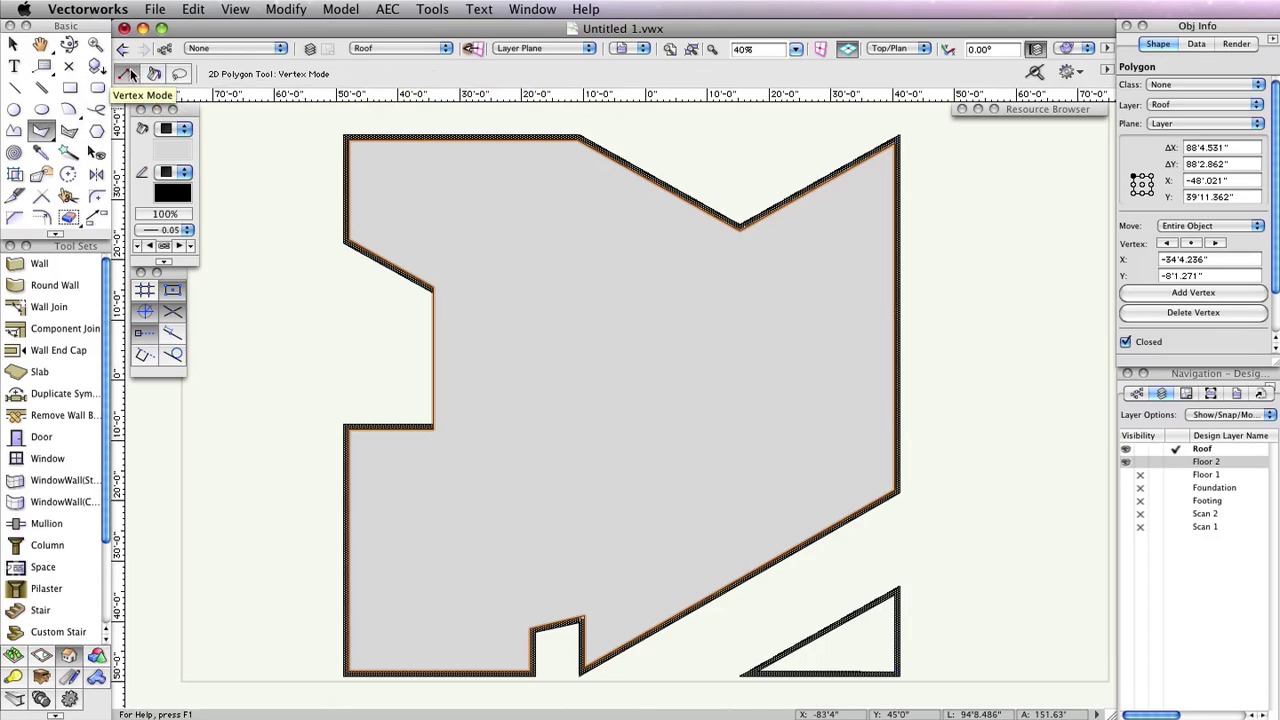
key(z)
click(433, 293)
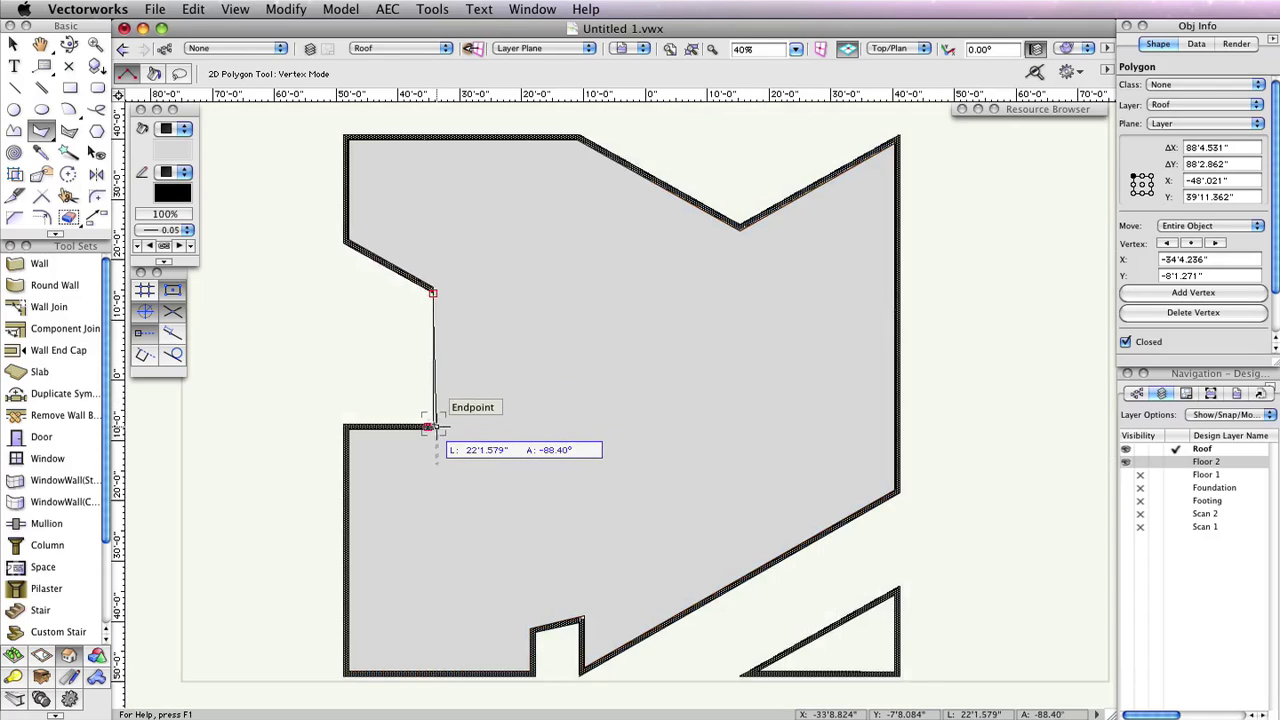
key(z)
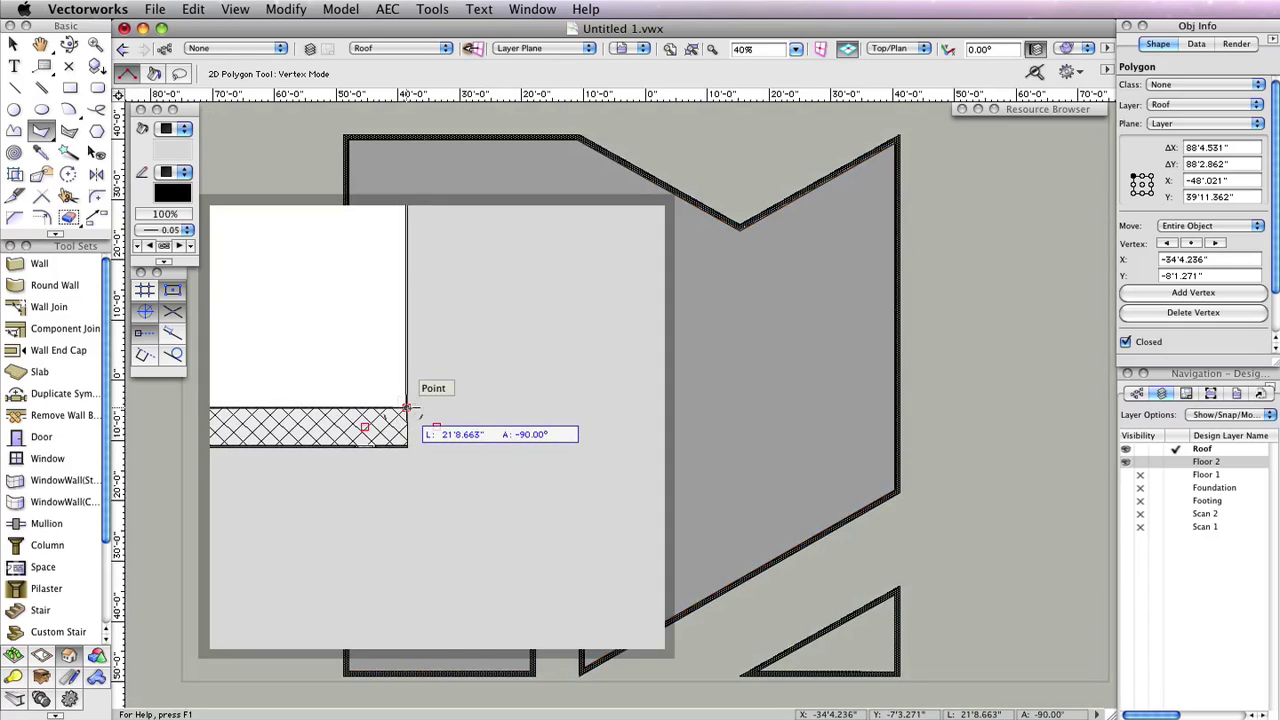
click(407, 408)
click(344, 424)
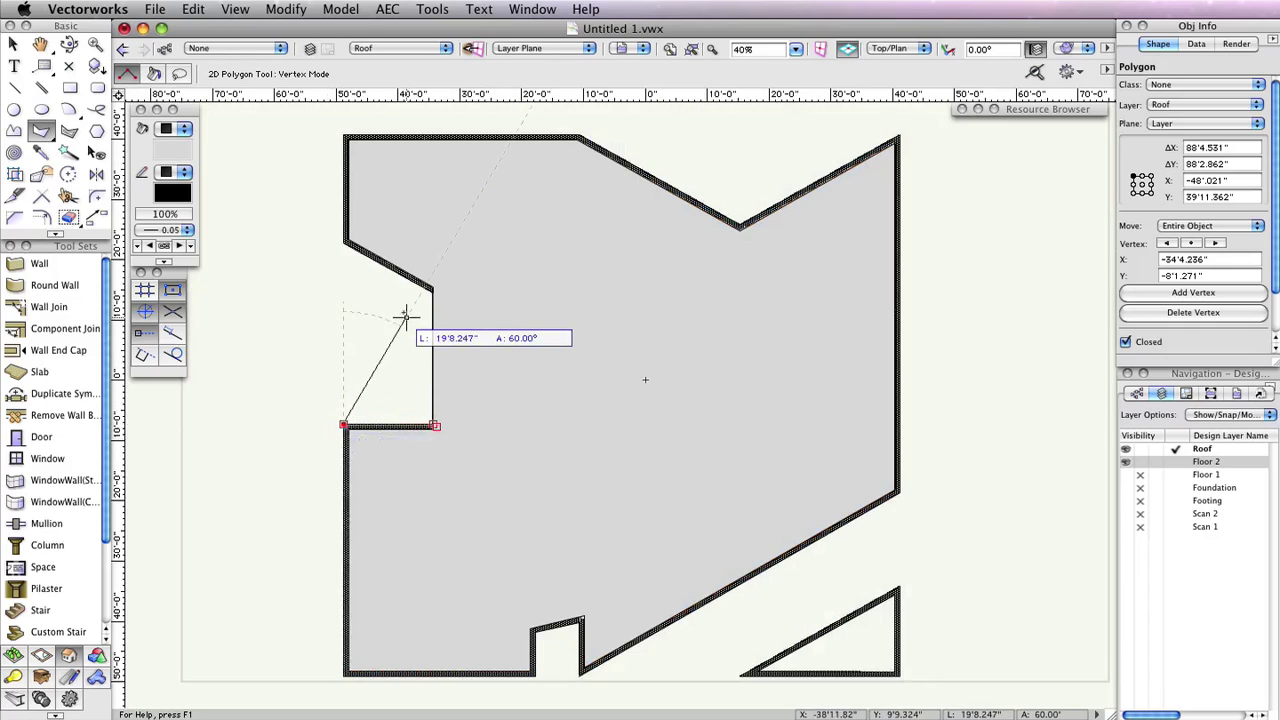
click(433, 291)
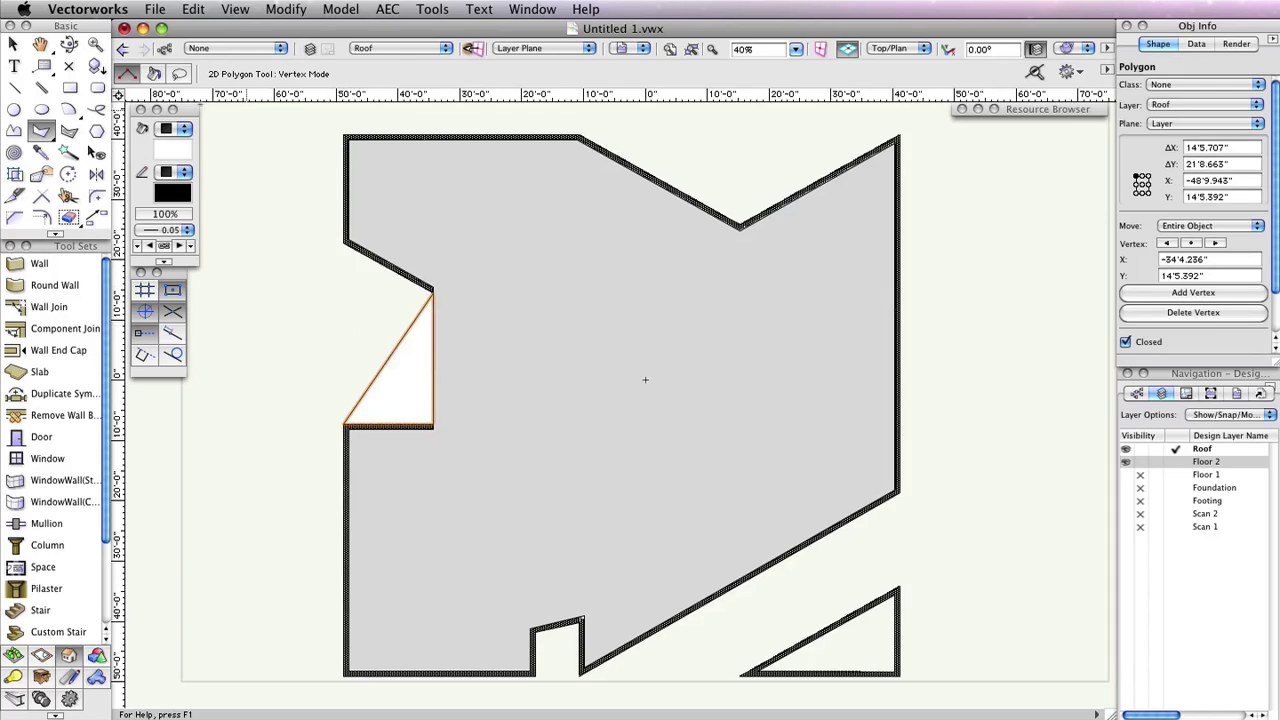
Create a polygon from the inner boundary of the separate triangular structure's Floor 2 walls and assign it to the Roof layer
click(155, 77)
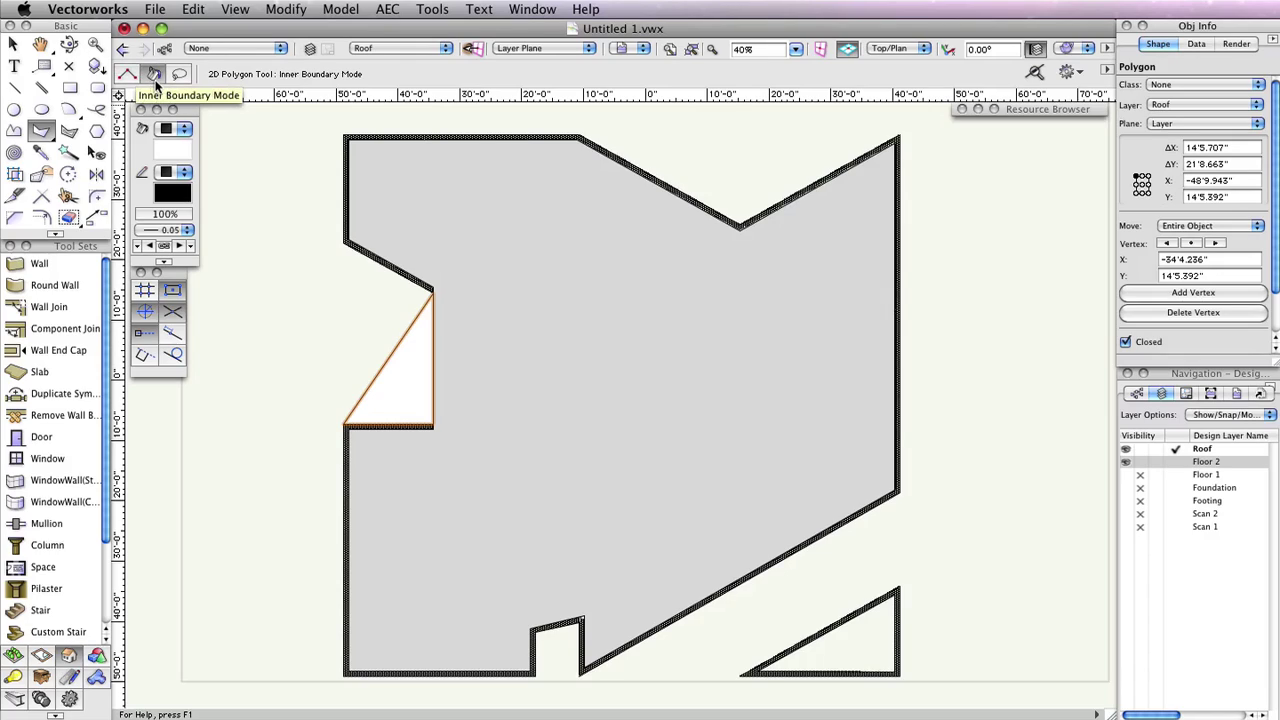
click(1175, 463)
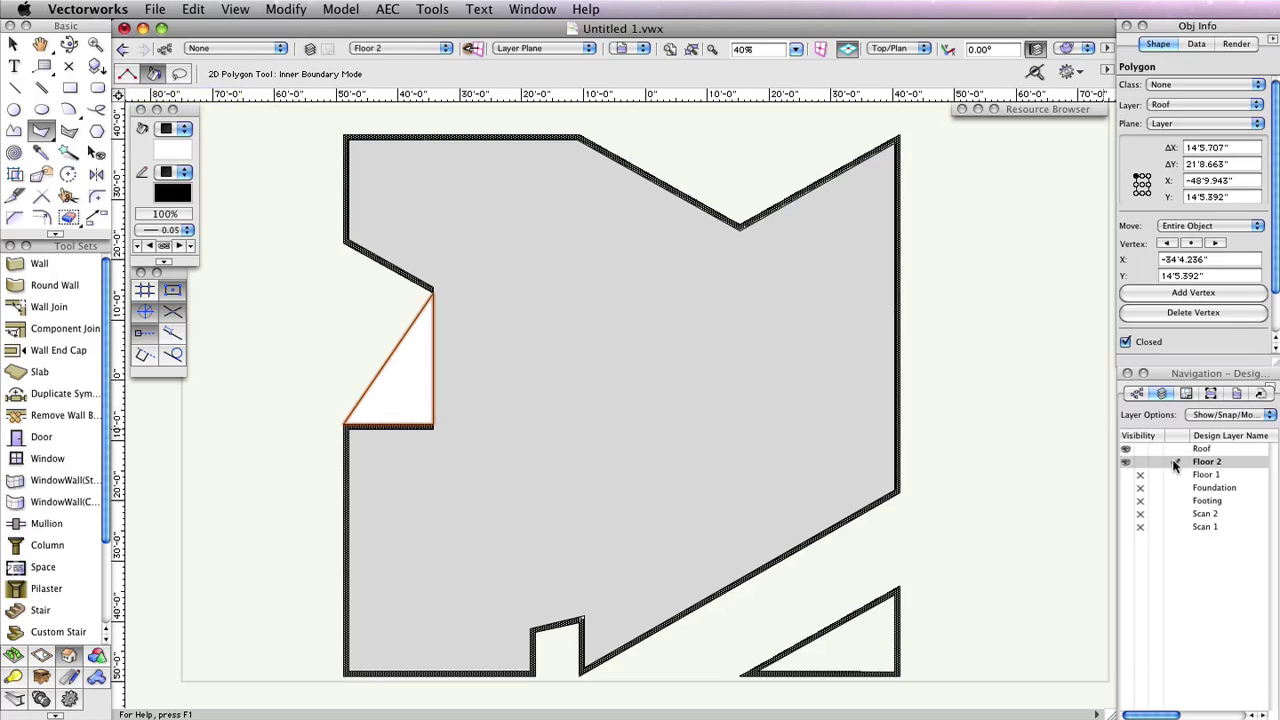
click(840, 645)
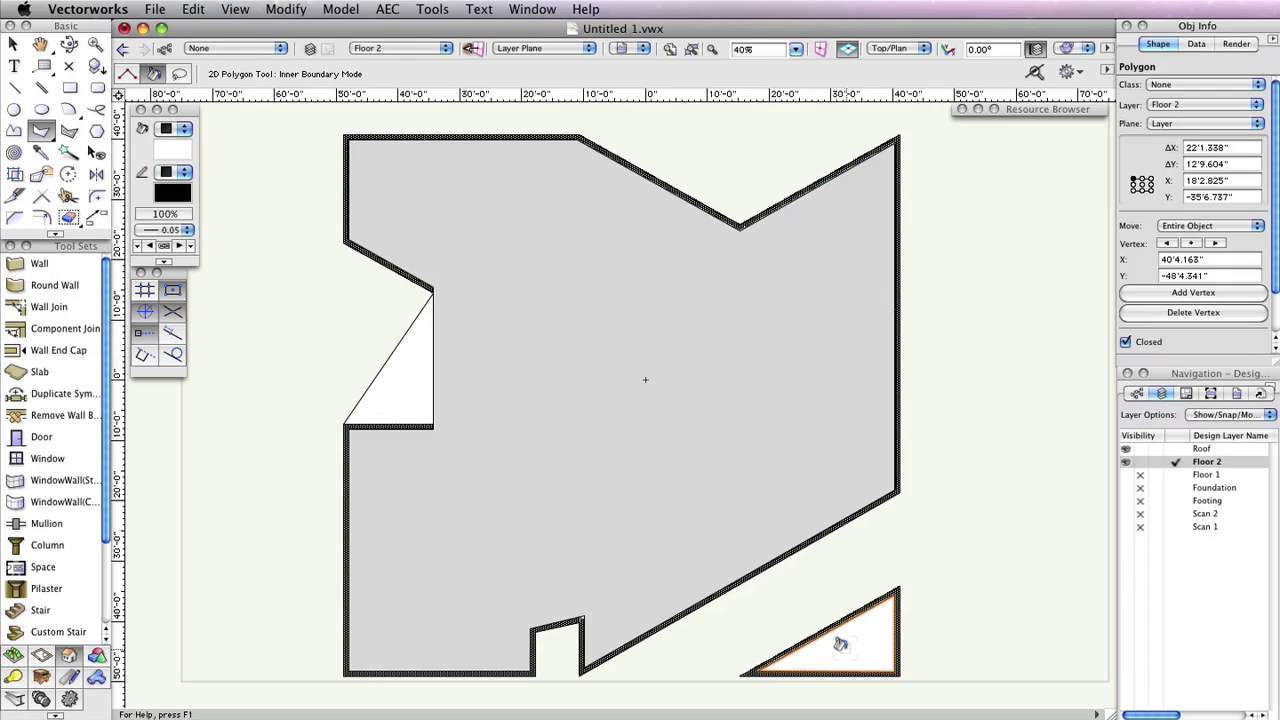
click(1193, 119)
click(1193, 121)
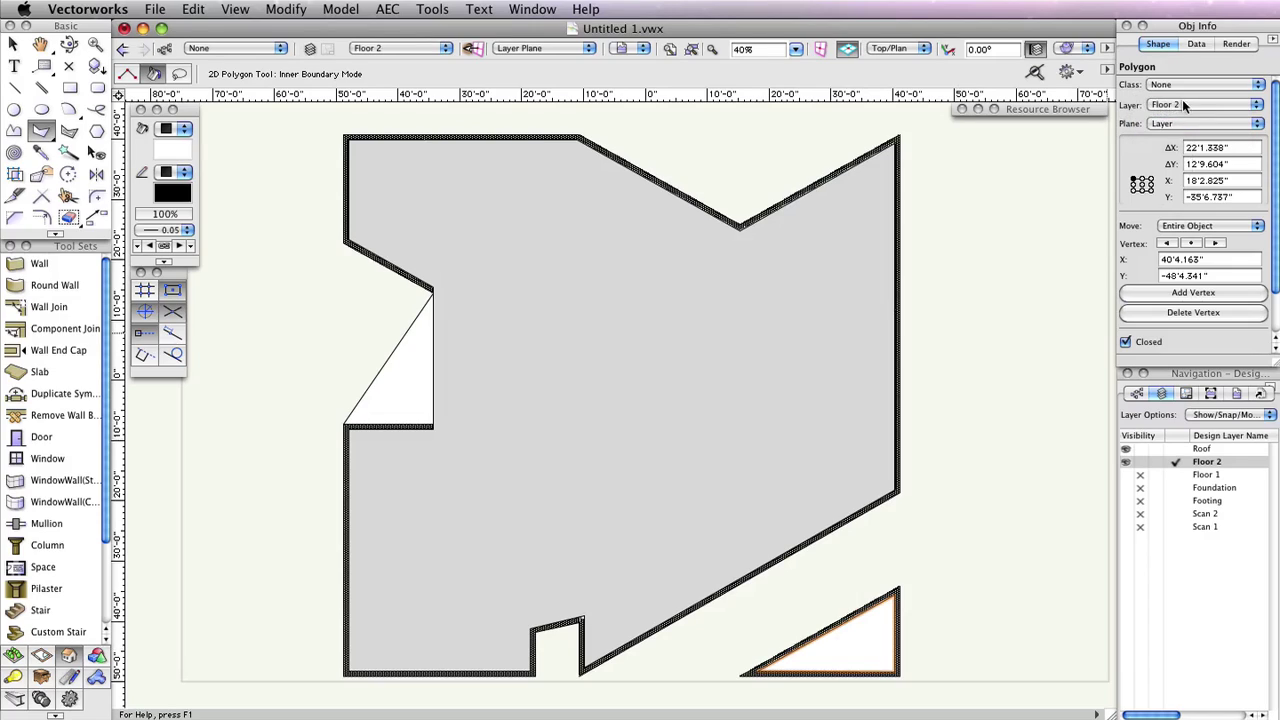
click(1200, 104)
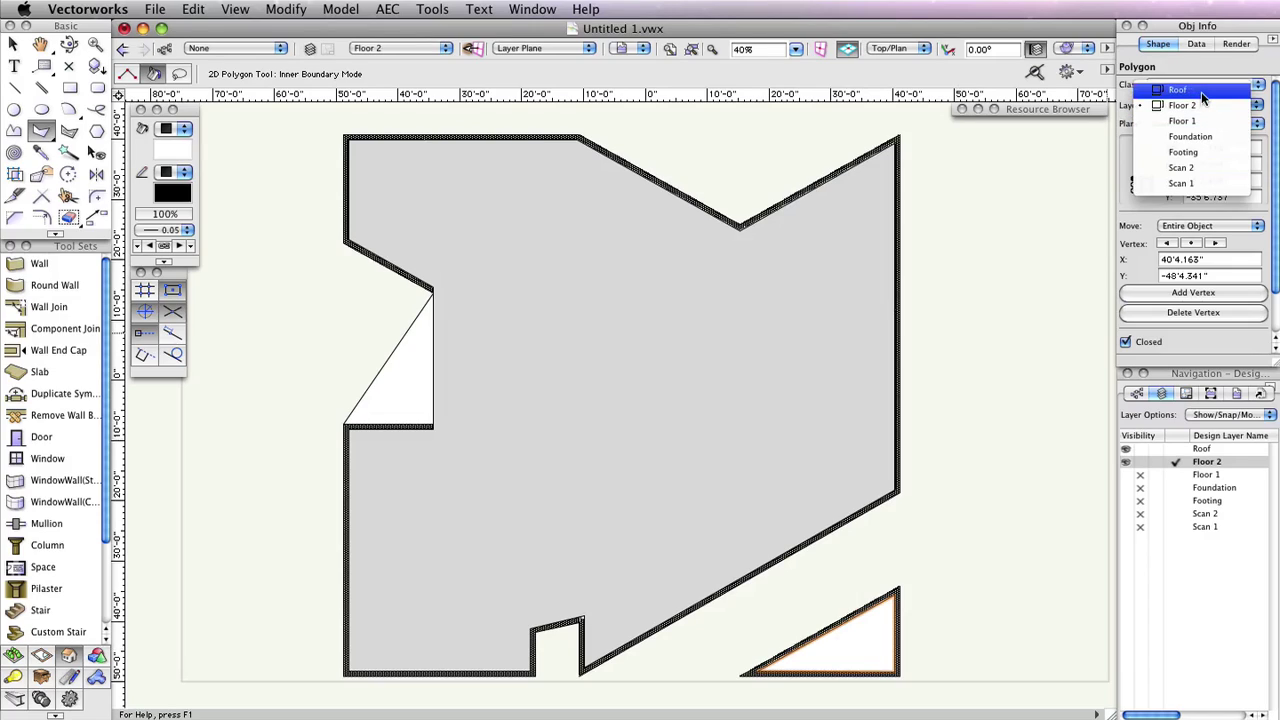
click(1200, 90)
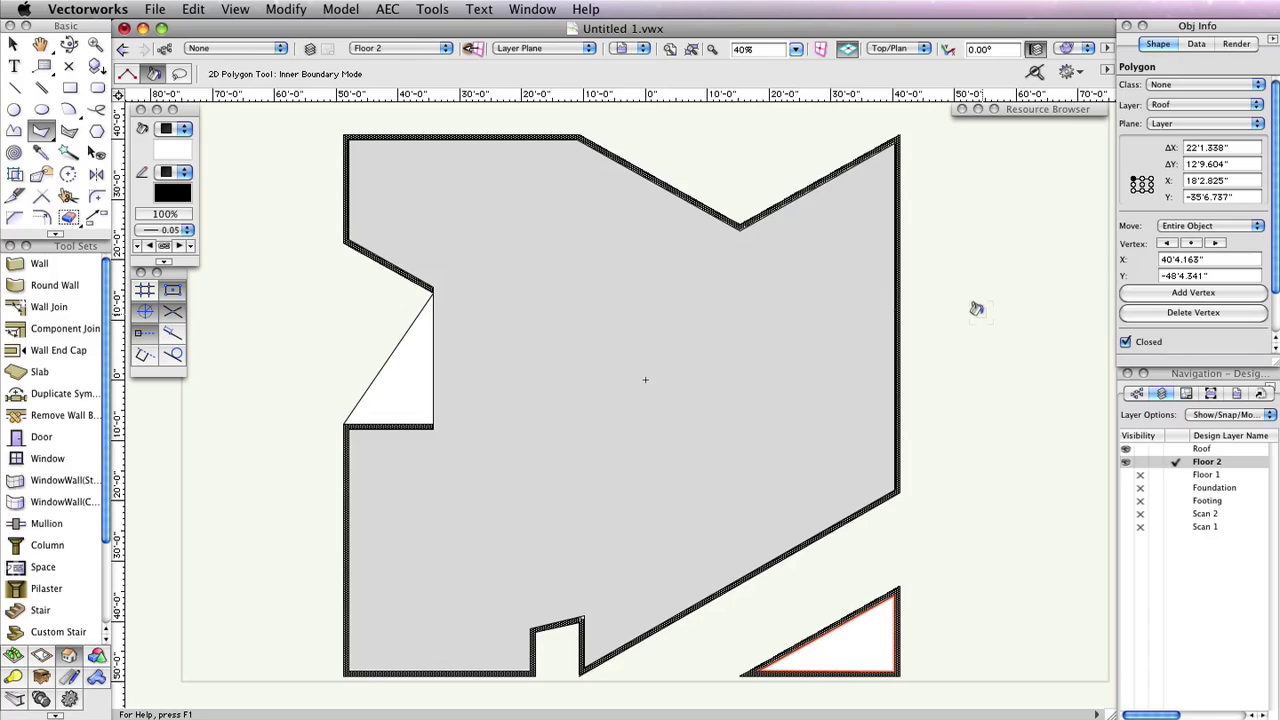
With the Floor 1 layer visible, draw an unfilled three-point arc along the inner face of the curved wall beyond the building's east wall
click(1125, 475)
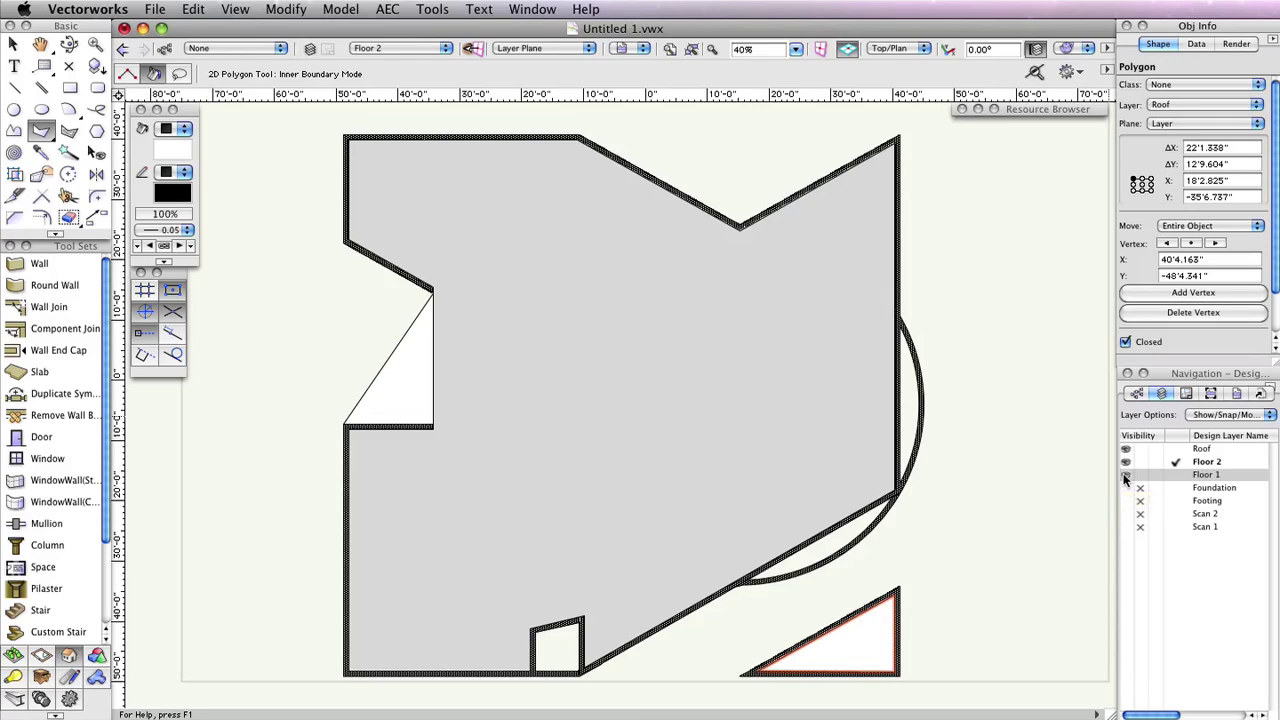
click(74, 115)
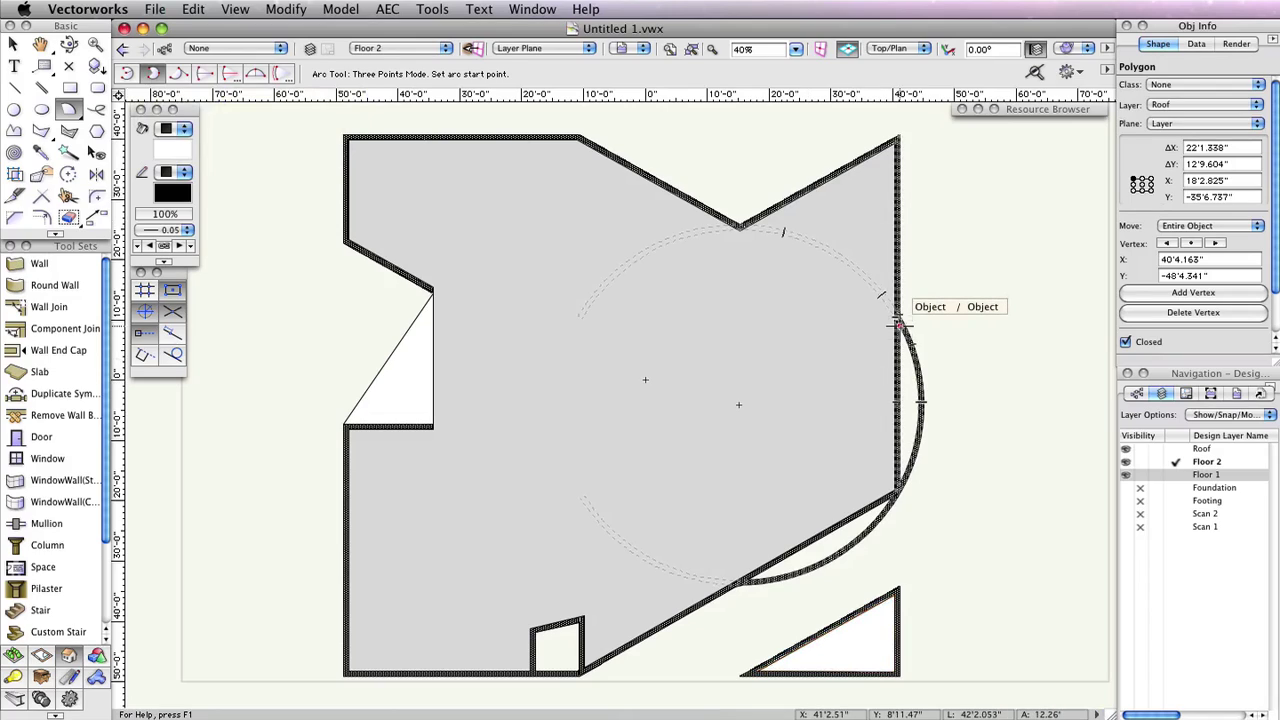
click(898, 323)
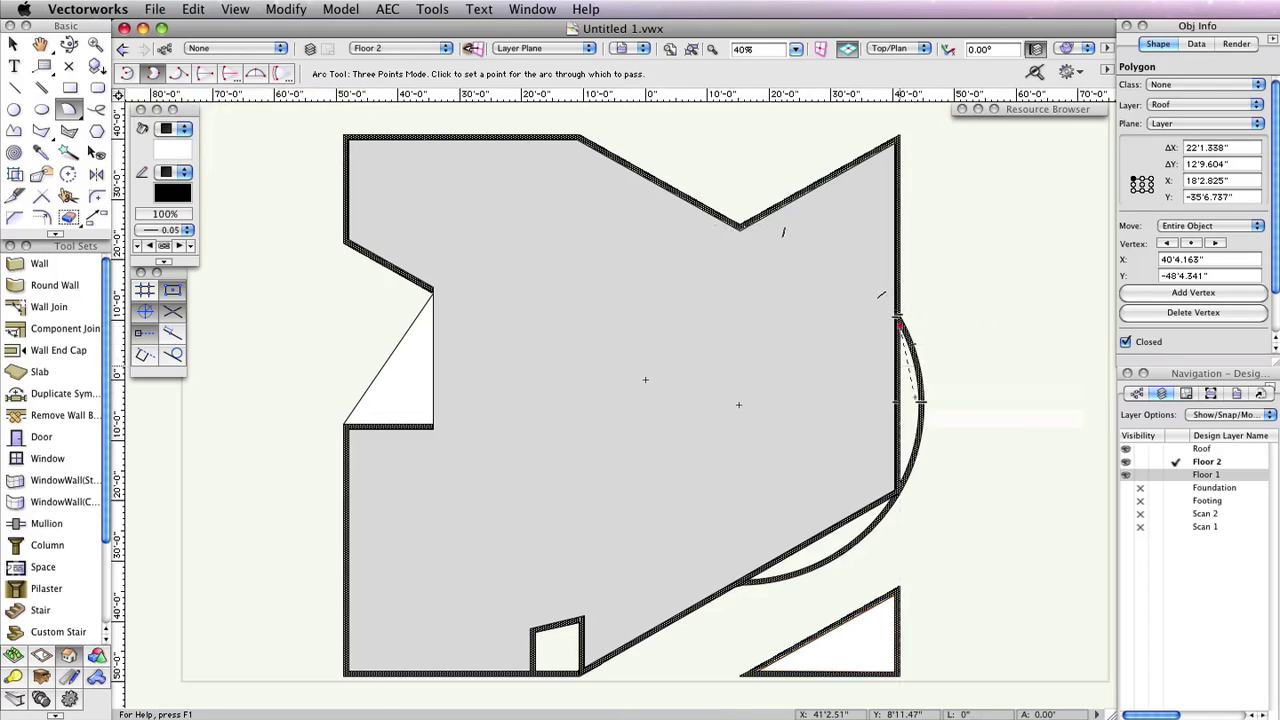
key(z)
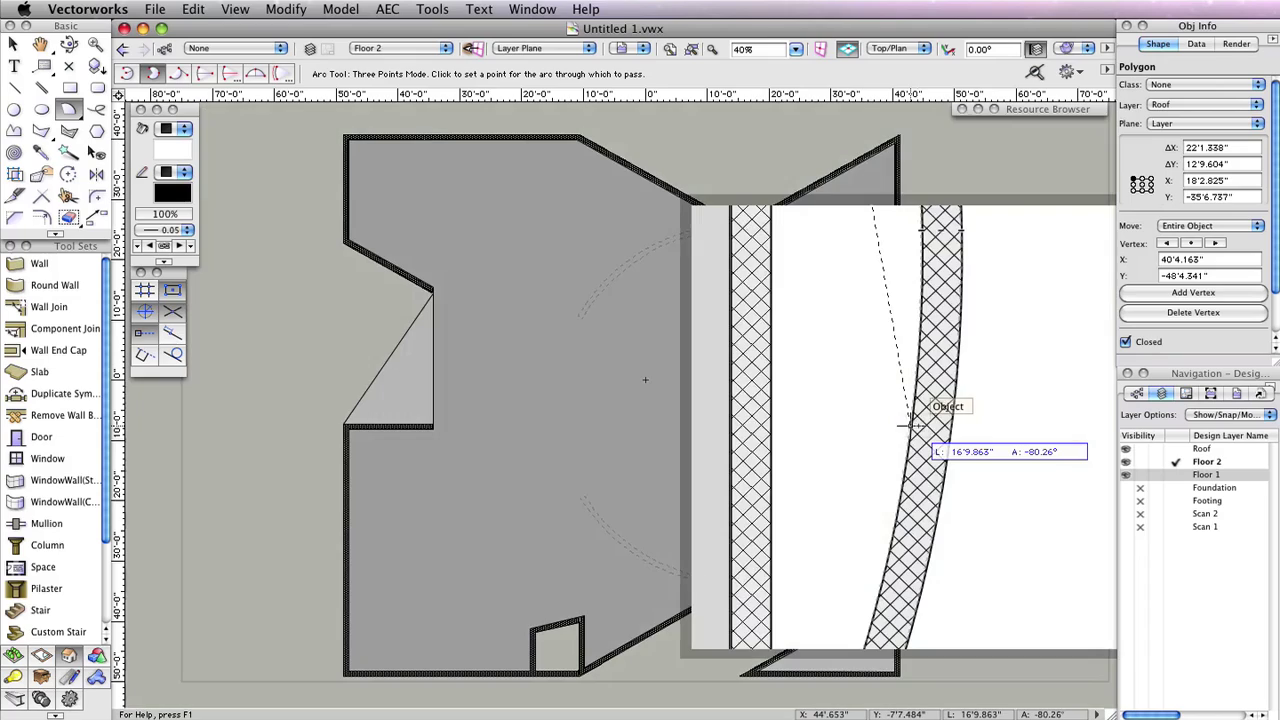
click(916, 424)
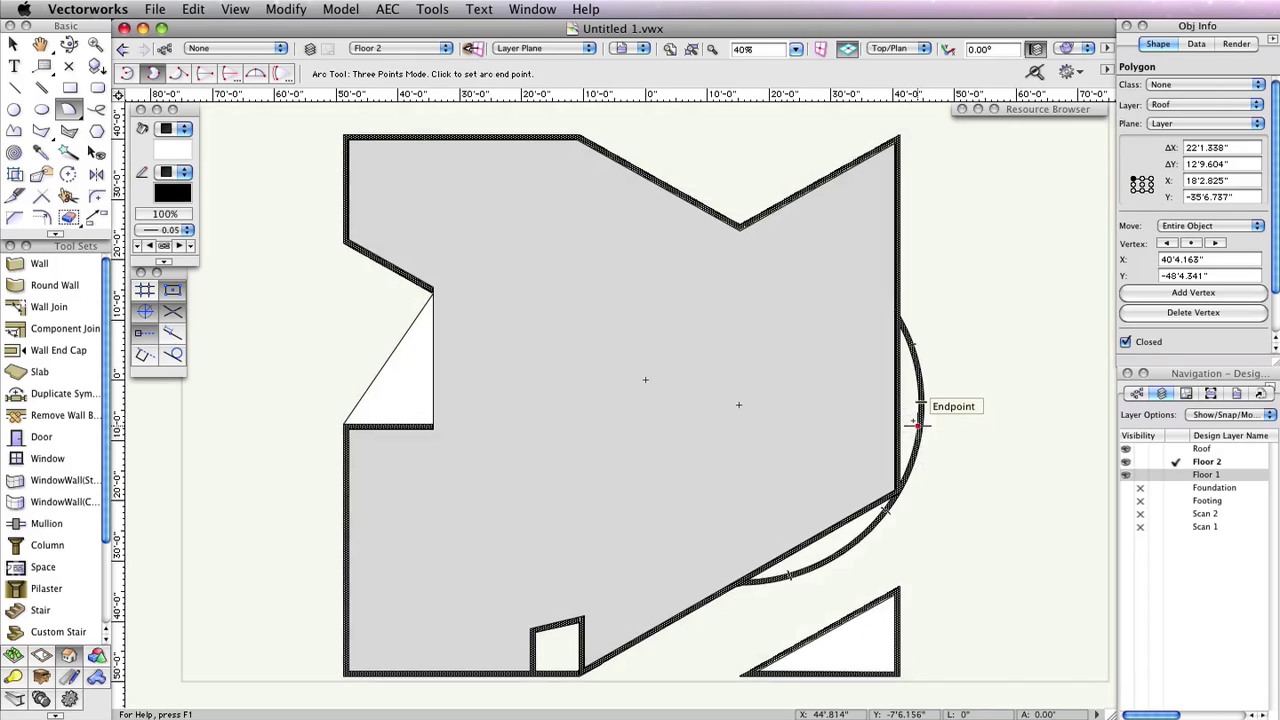
click(897, 484)
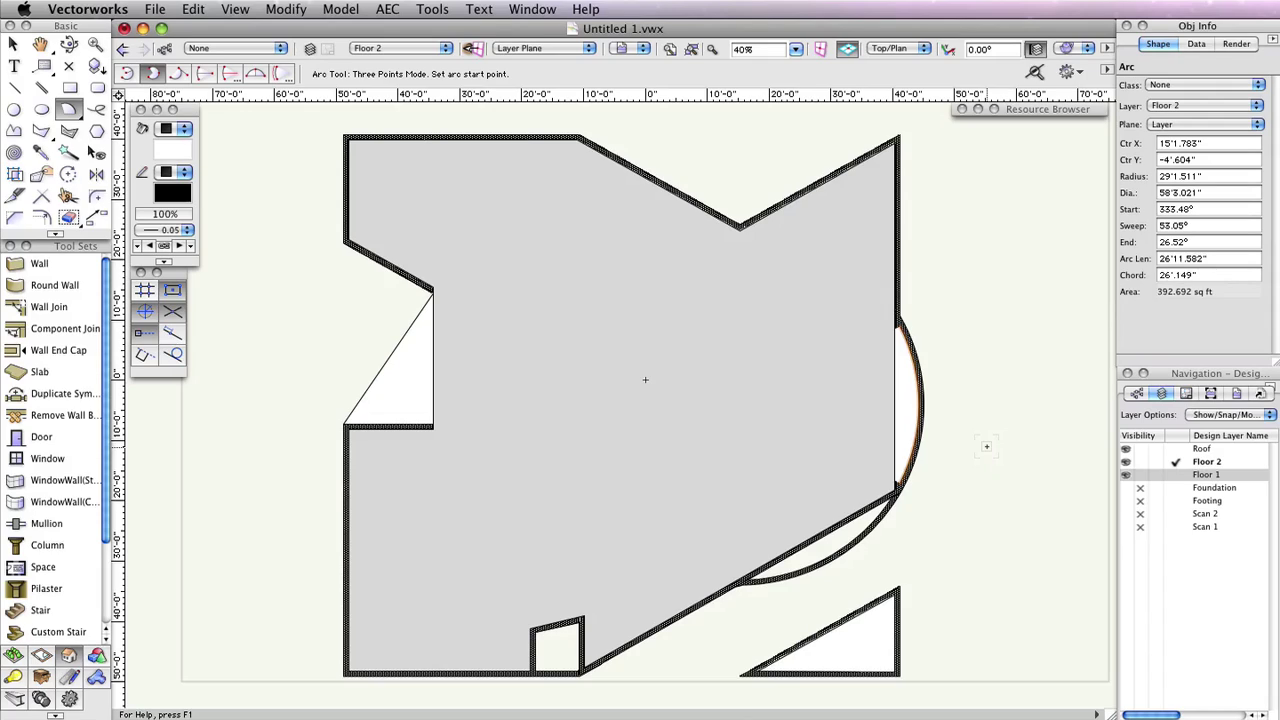
click(188, 130)
click(200, 114)
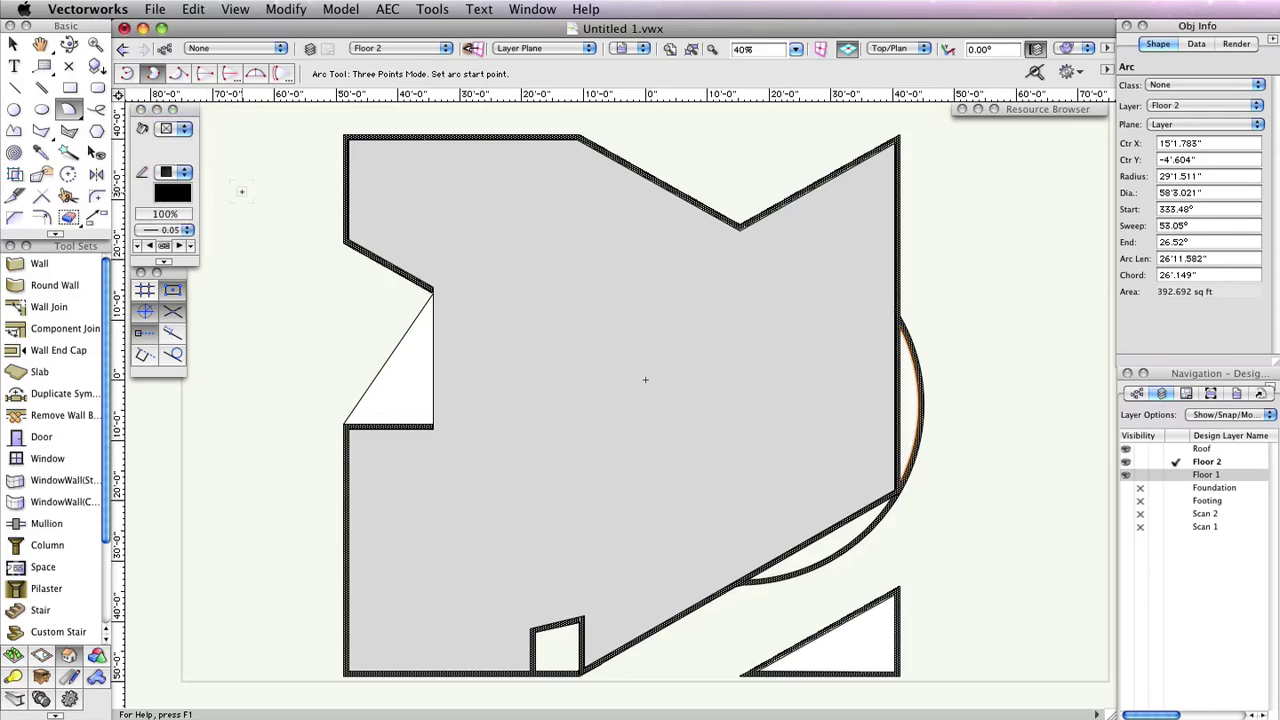
Close the east arc with a straight line between its ends and compose the arc and line into one polyline
click(14, 87)
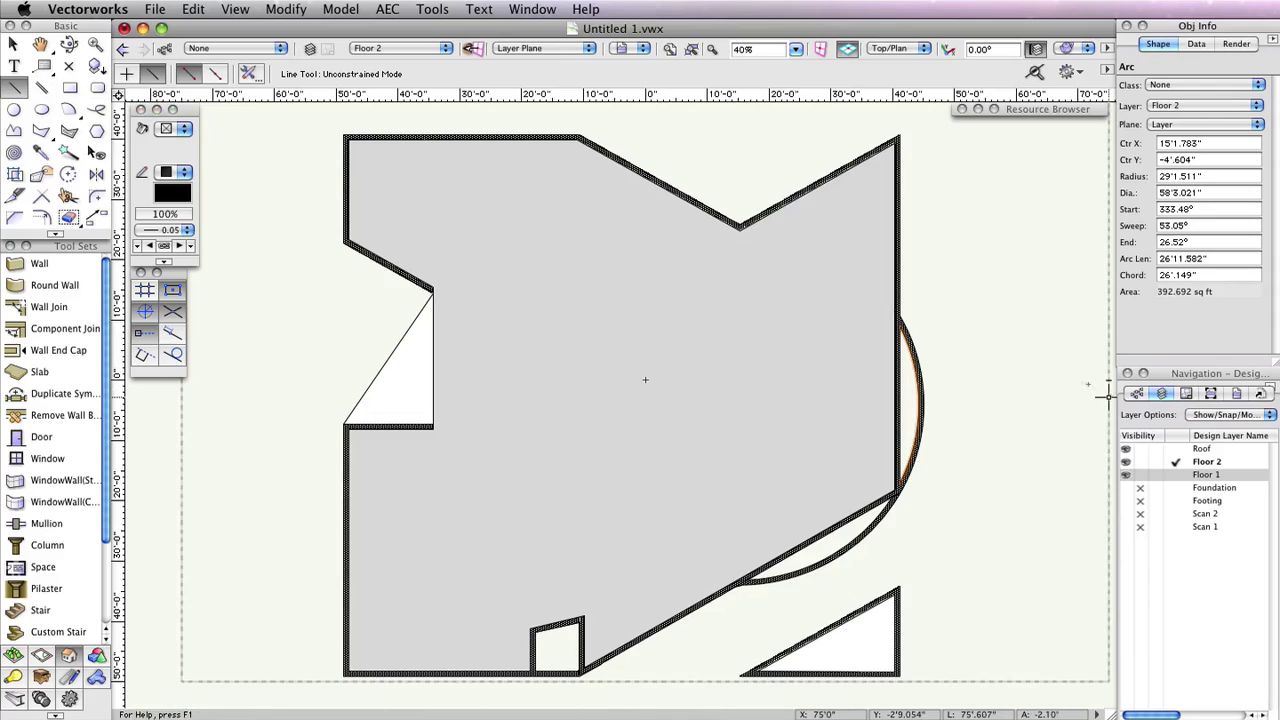
click(897, 325)
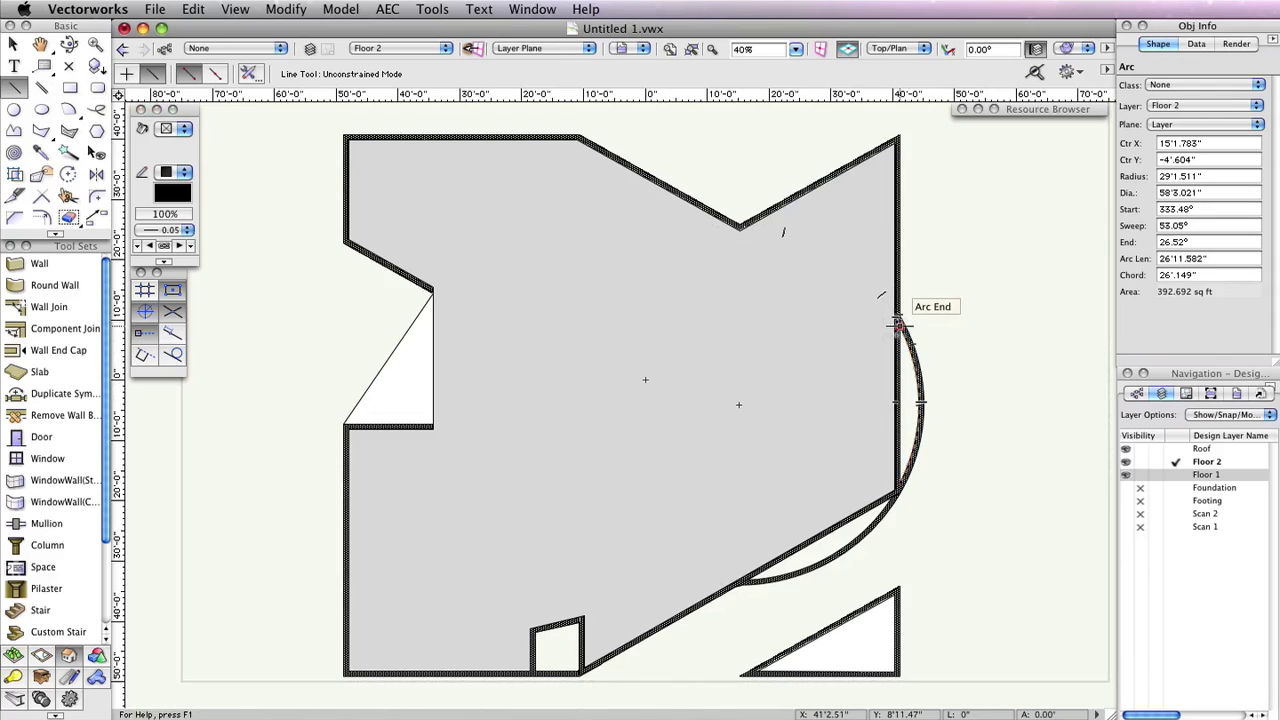
click(898, 485)
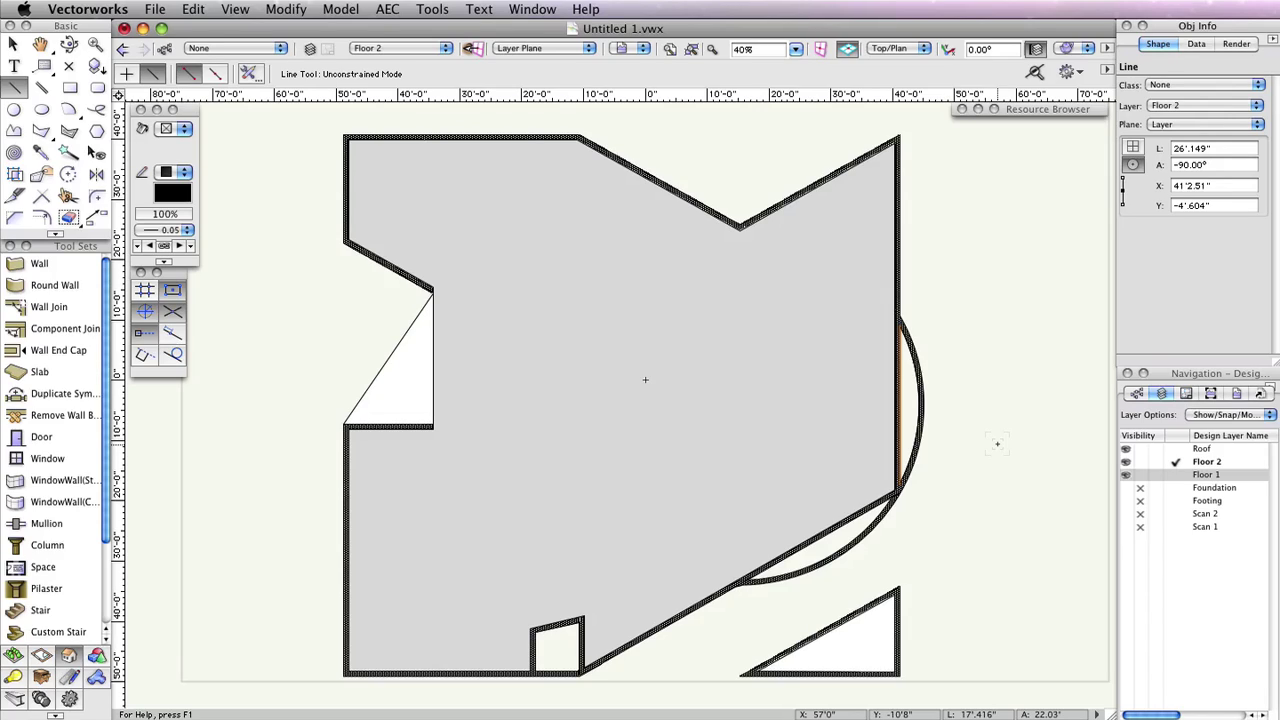
key(x)
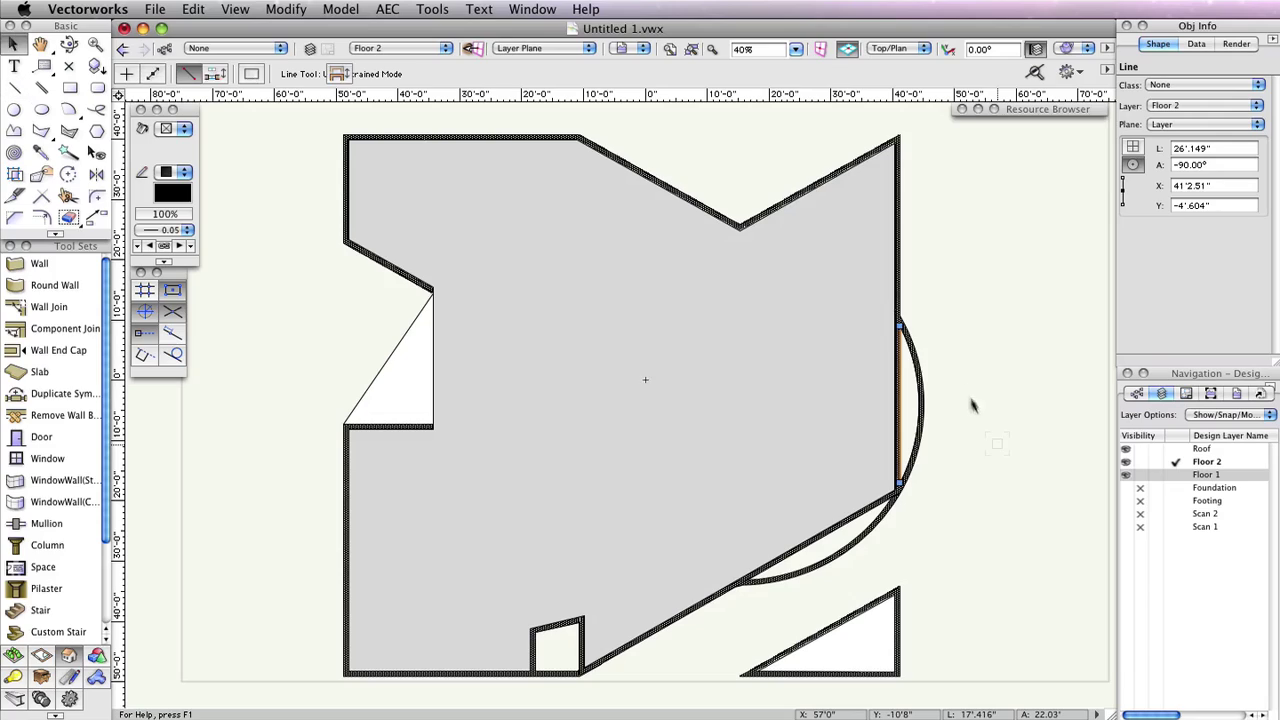
shift+click(918, 372)
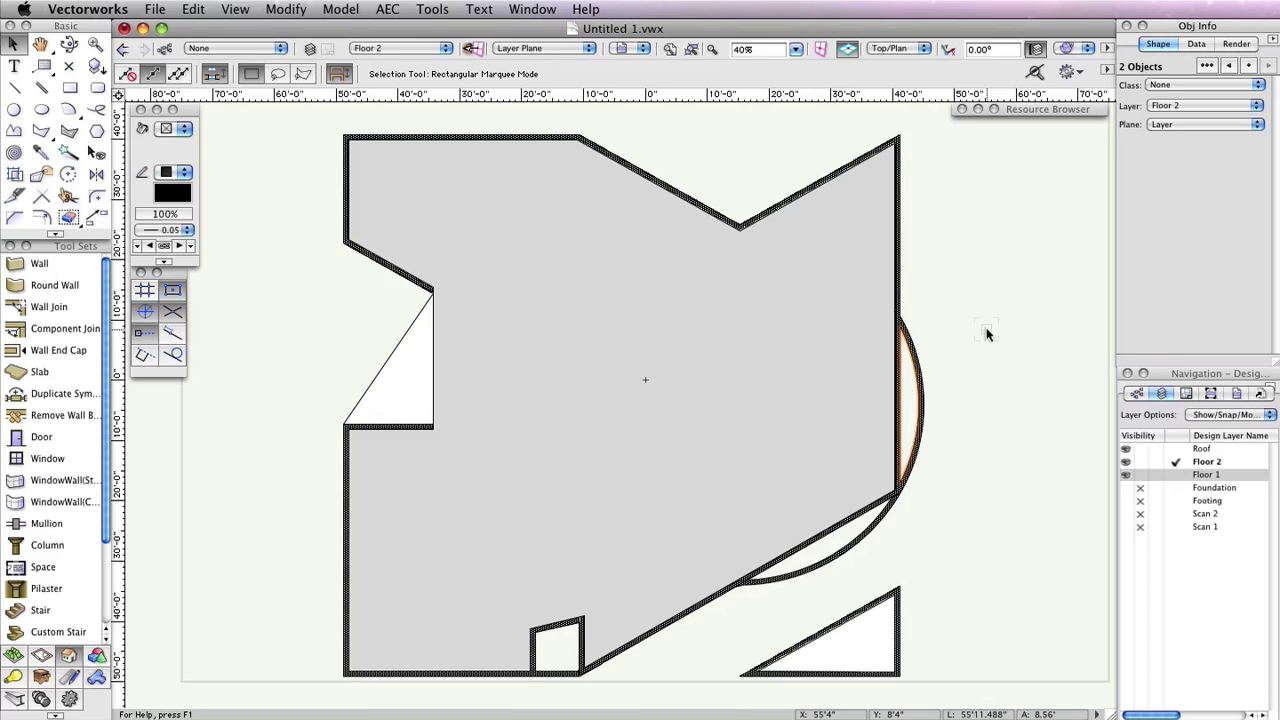
click(286, 9)
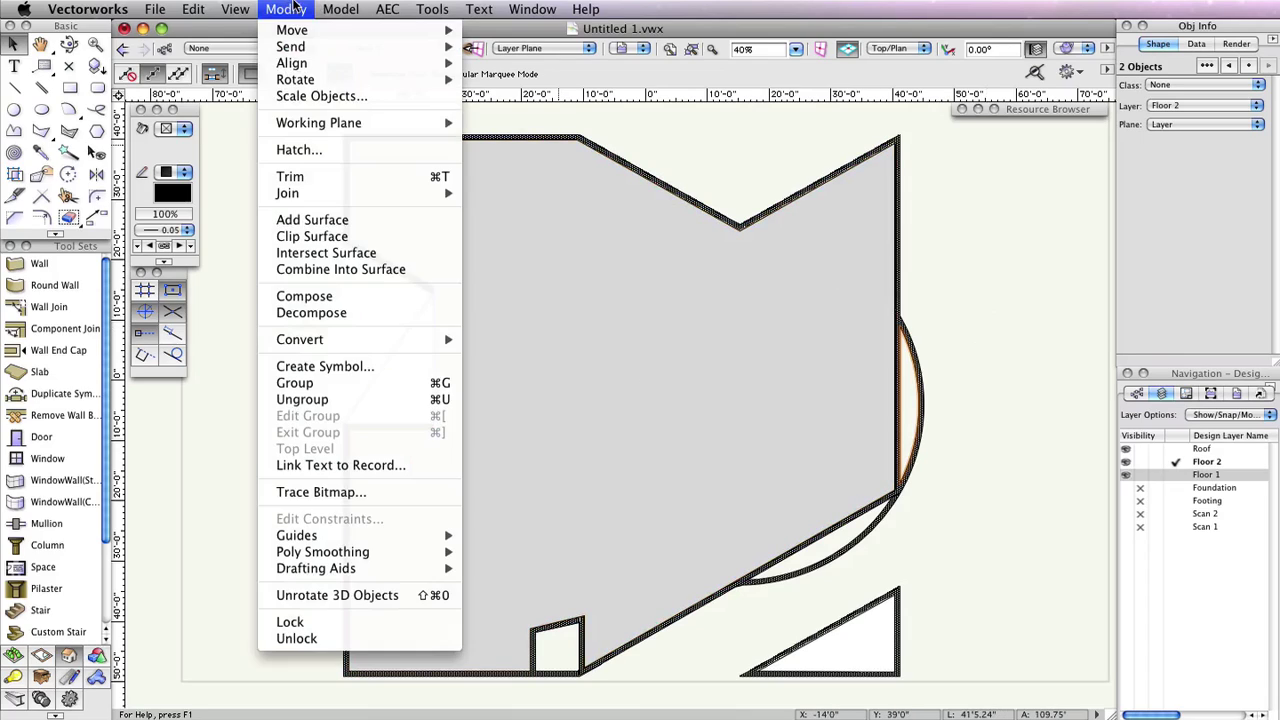
click(304, 296)
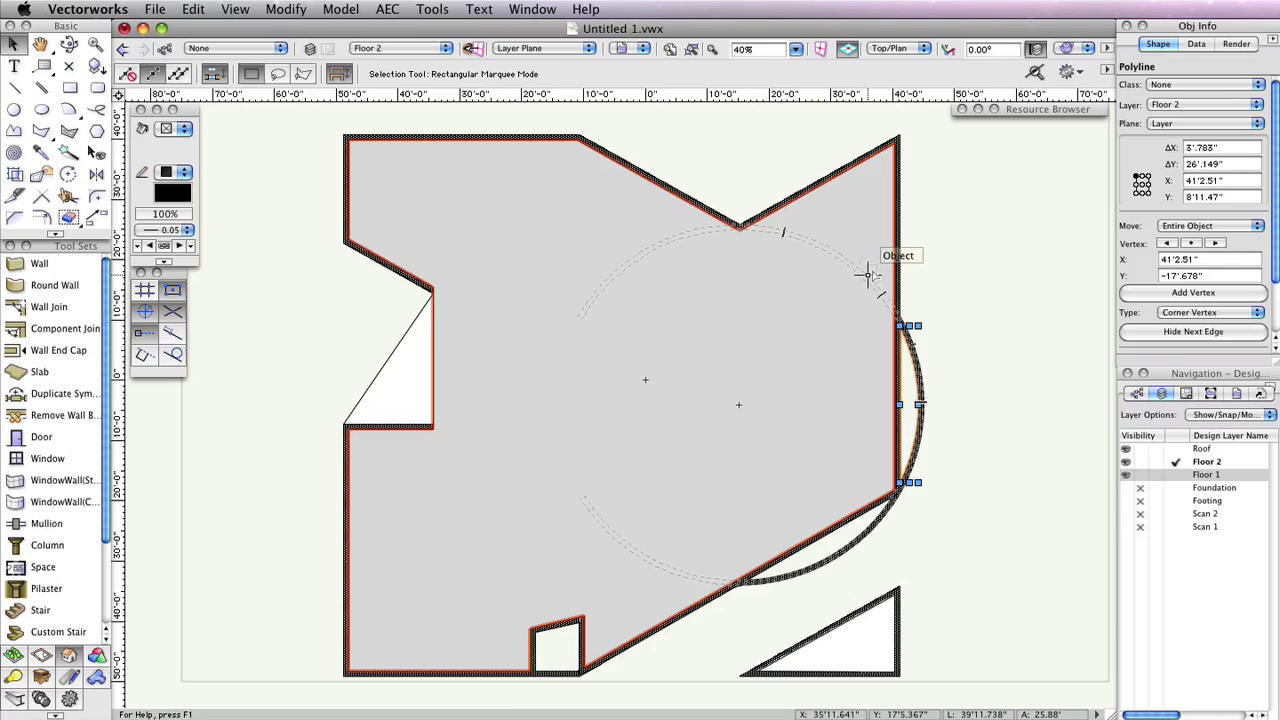
Draw an unfilled three-point arc along the inner face of the curved wall beyond the diagonal southeast wall
click(943, 275)
key(3)
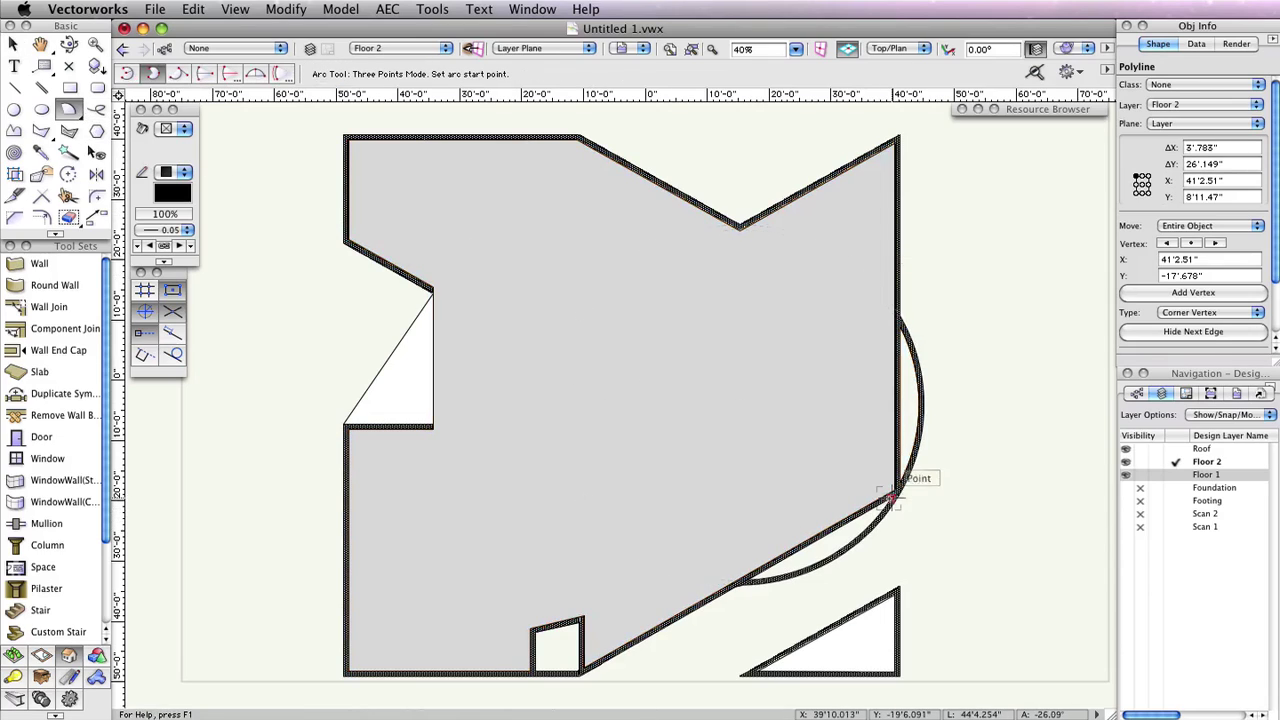
click(890, 498)
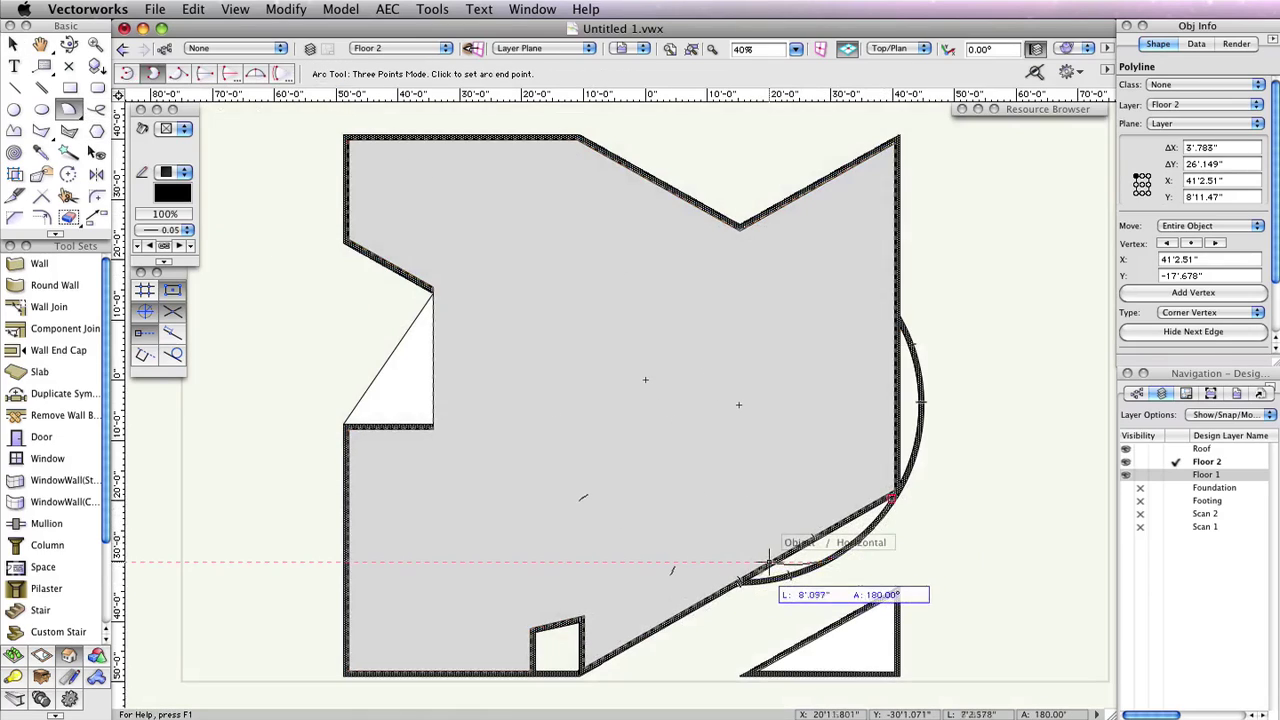
click(740, 580)
click(830, 556)
click(166, 128)
click(175, 117)
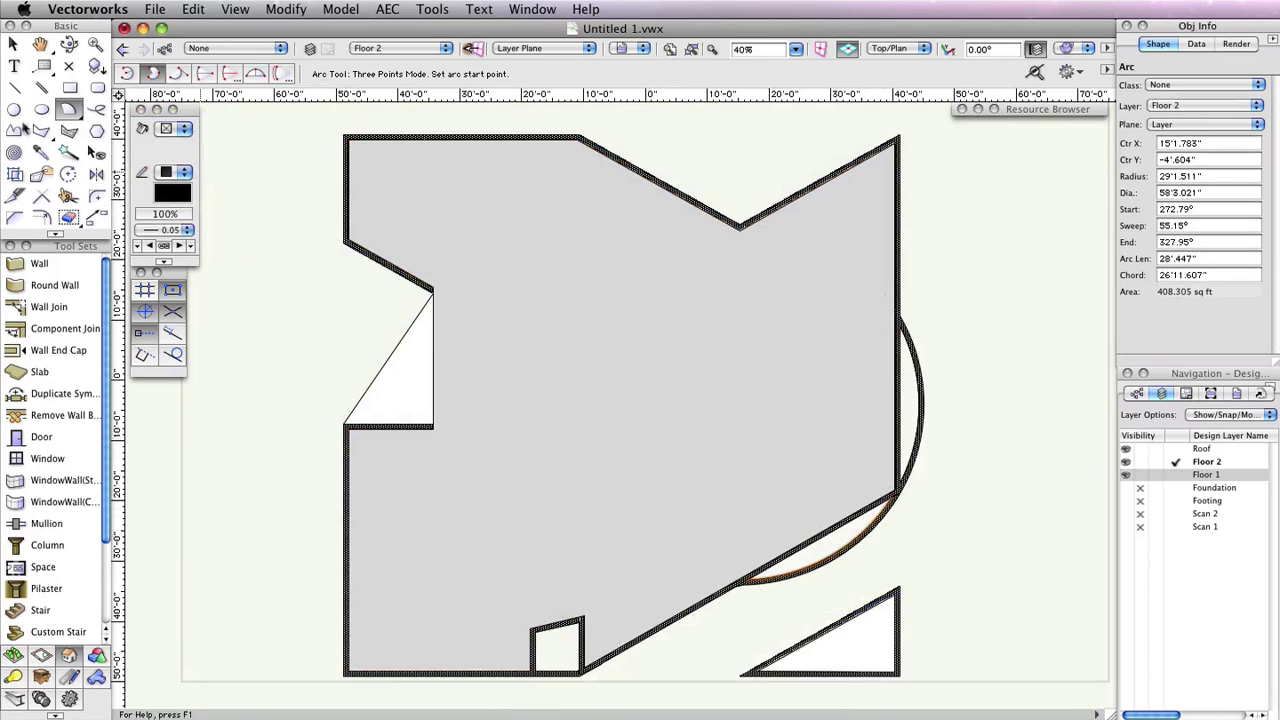
Draw a straight line along the diagonal southeast wall connecting the two ends of the southeast arc
click(14, 87)
click(893, 496)
click(745, 580)
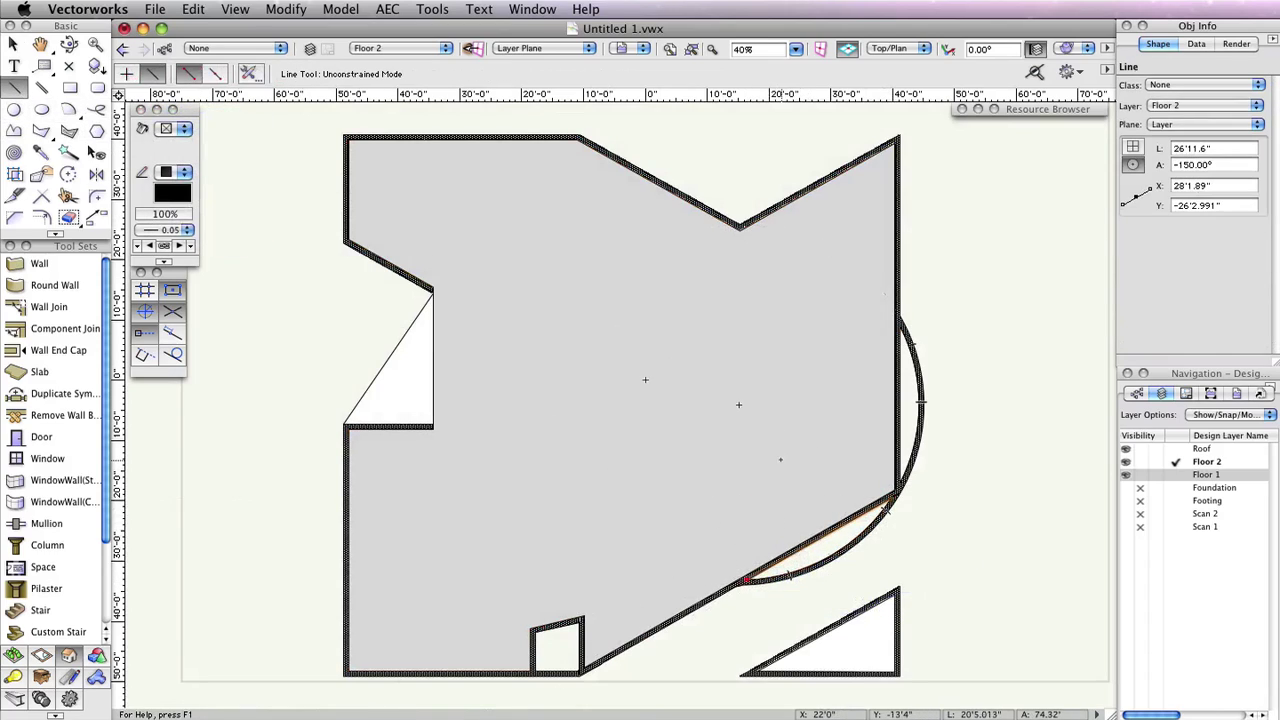
Compose the southeast arc and its closing line along the diagonal wall into one polyline
key(x)
drag(910, 490, 735, 592)
click(286, 9)
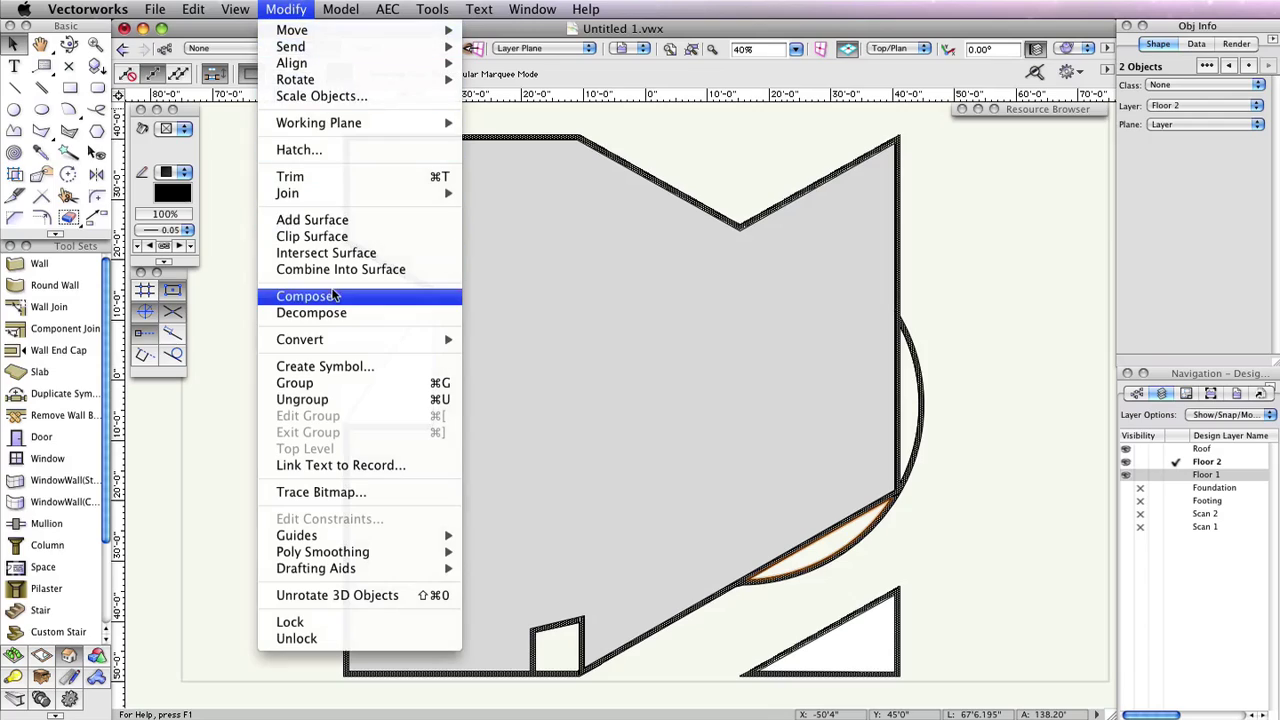
click(335, 296)
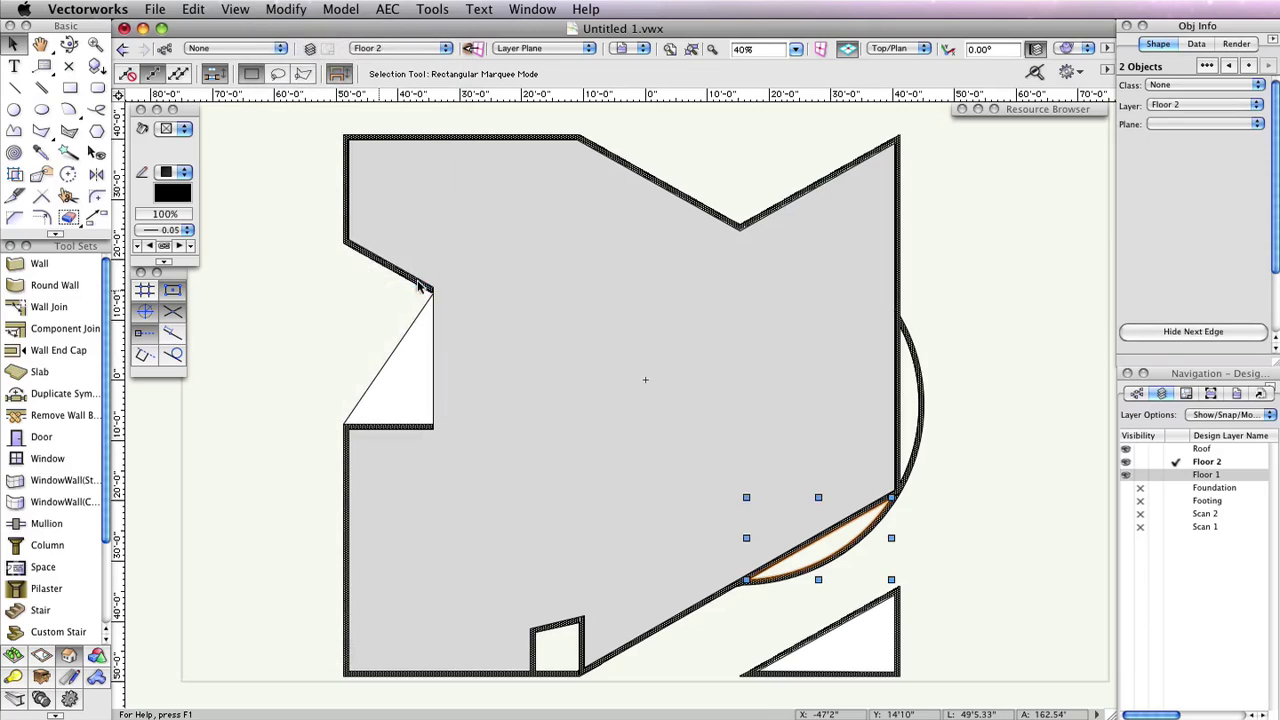
Give both curved bay polylines, east and southeast, a solid fill
shift+click(912, 378)
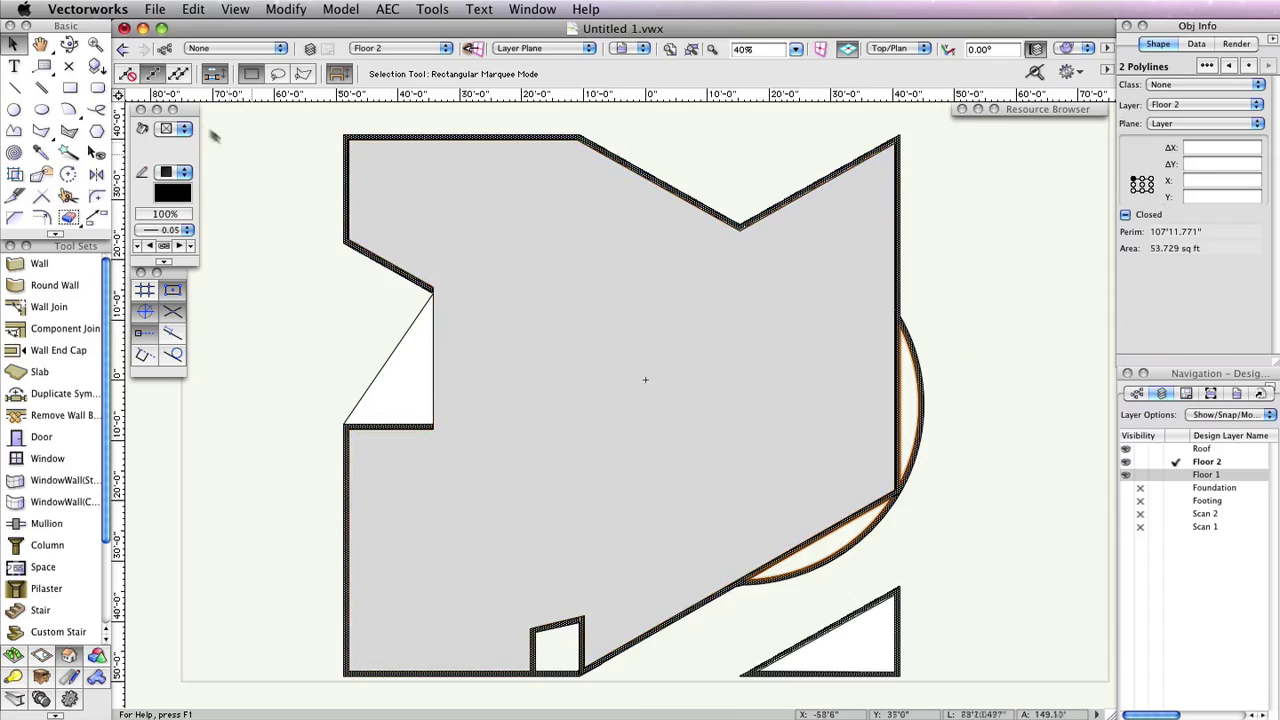
click(176, 128)
click(192, 147)
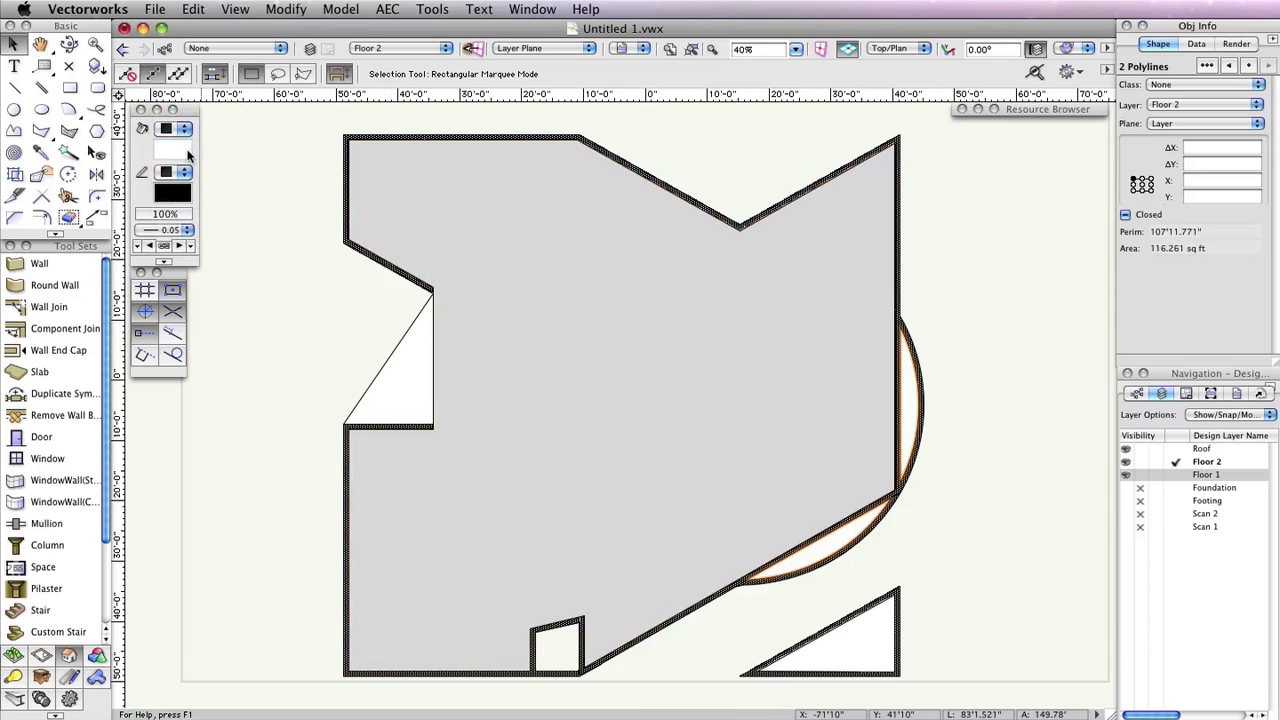
Fill both curved bays, the west recess triangle and the southeast triangle with light gray
shift+click(403, 383)
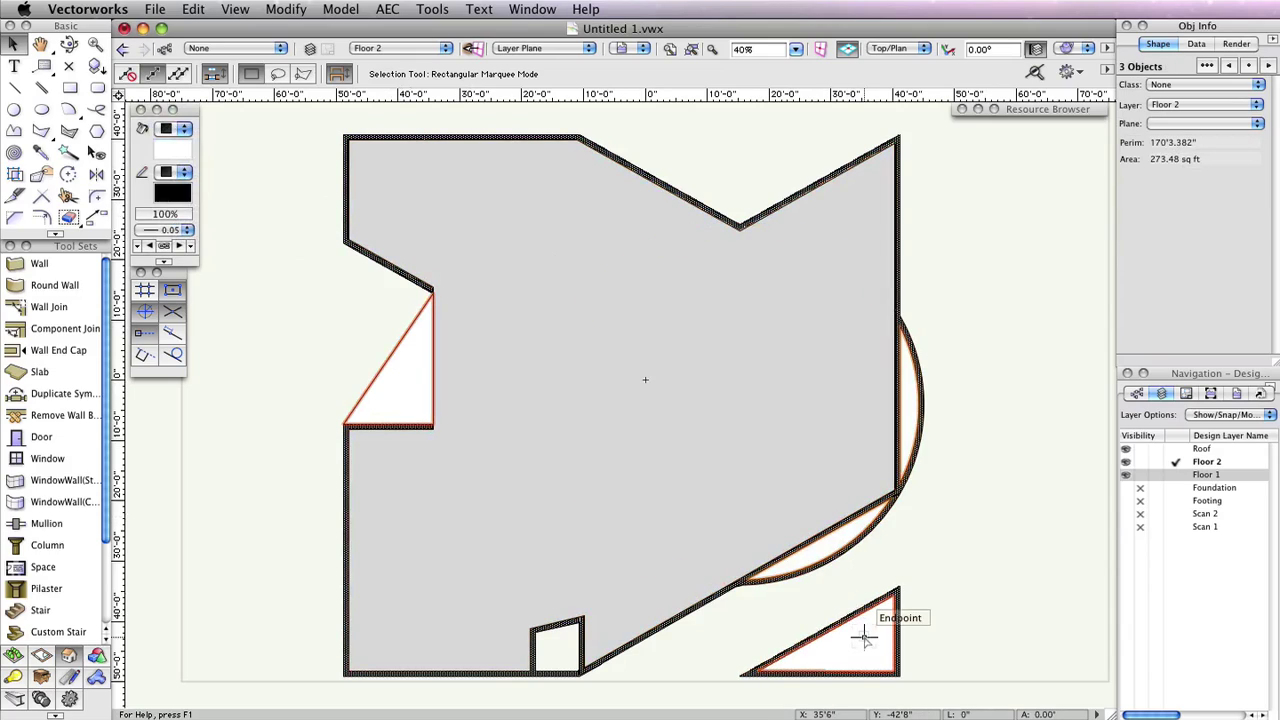
shift+click(865, 637)
click(185, 172)
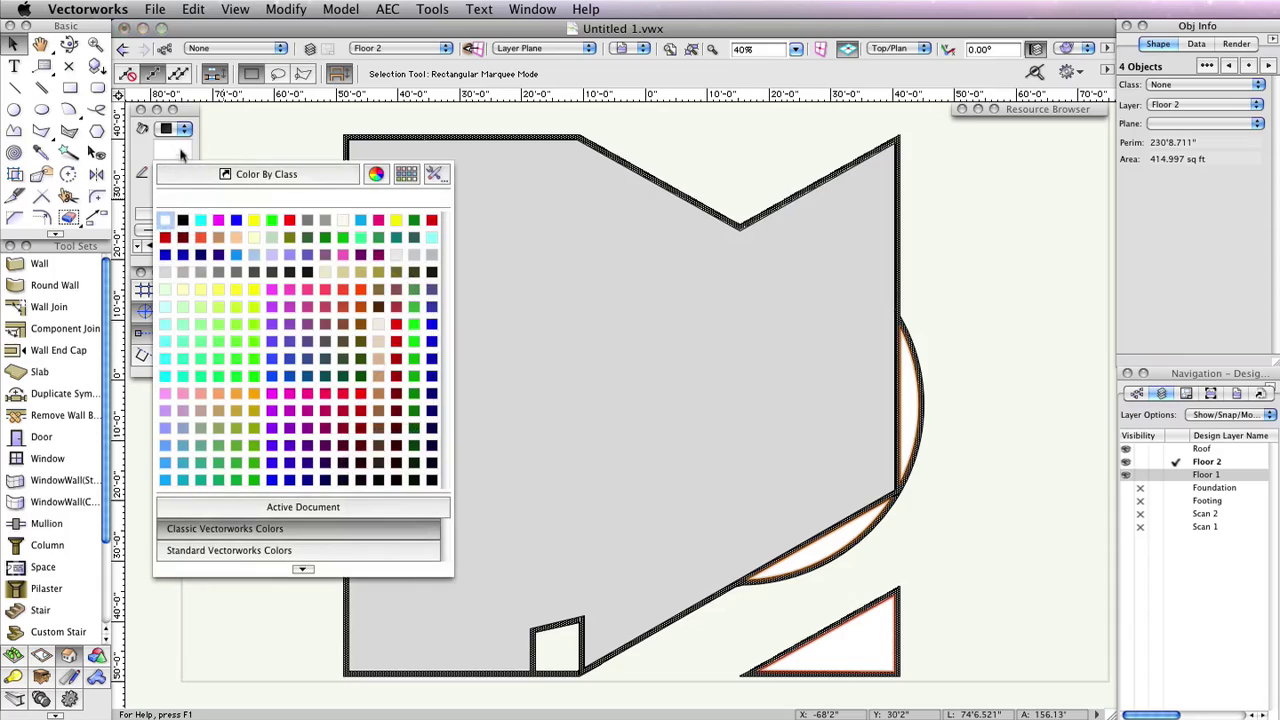
click(168, 260)
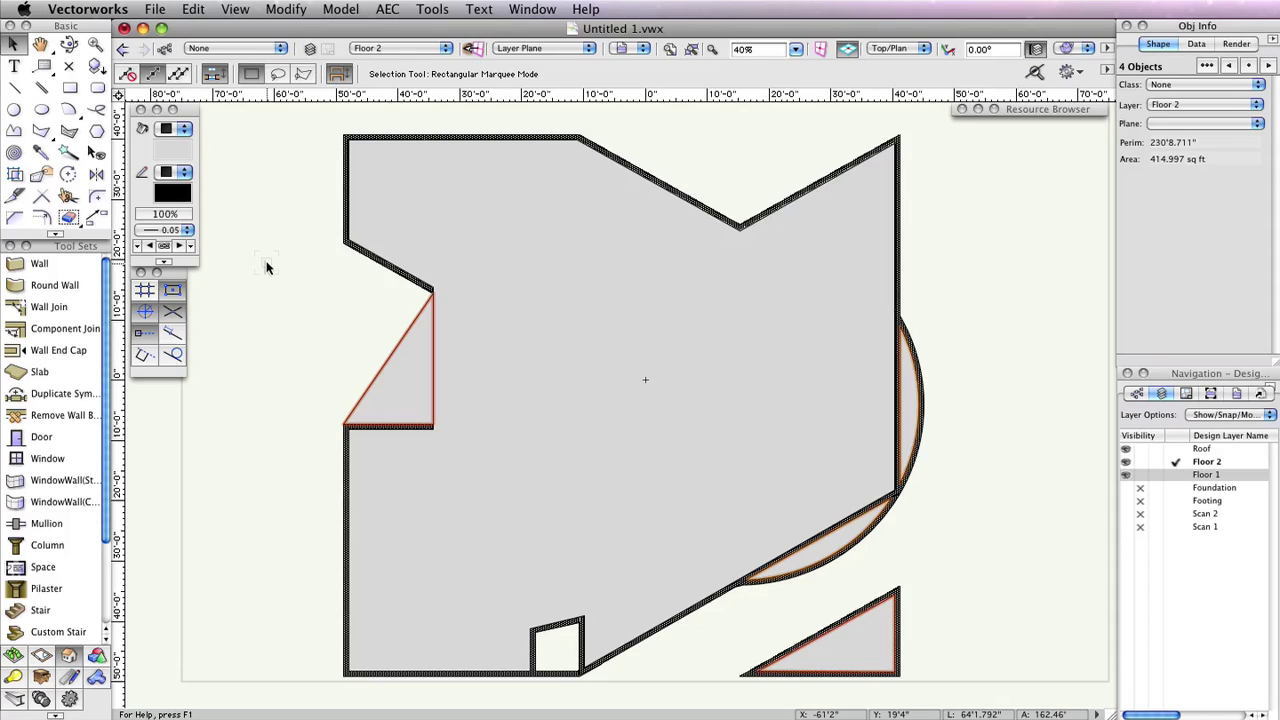
click(266, 267)
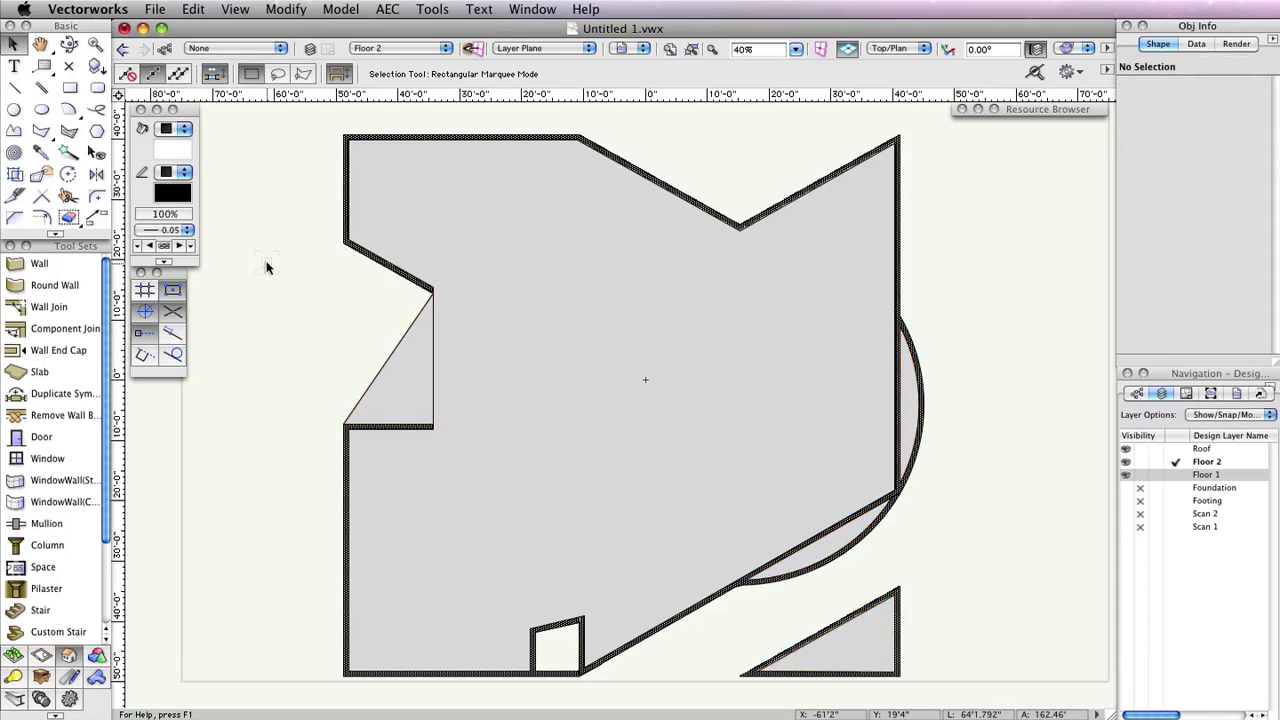
On the Roof layer, set up a roof face from the main building outline with Axis Z -24", rise 0", run 1" and thickness 4"
click(1176, 448)
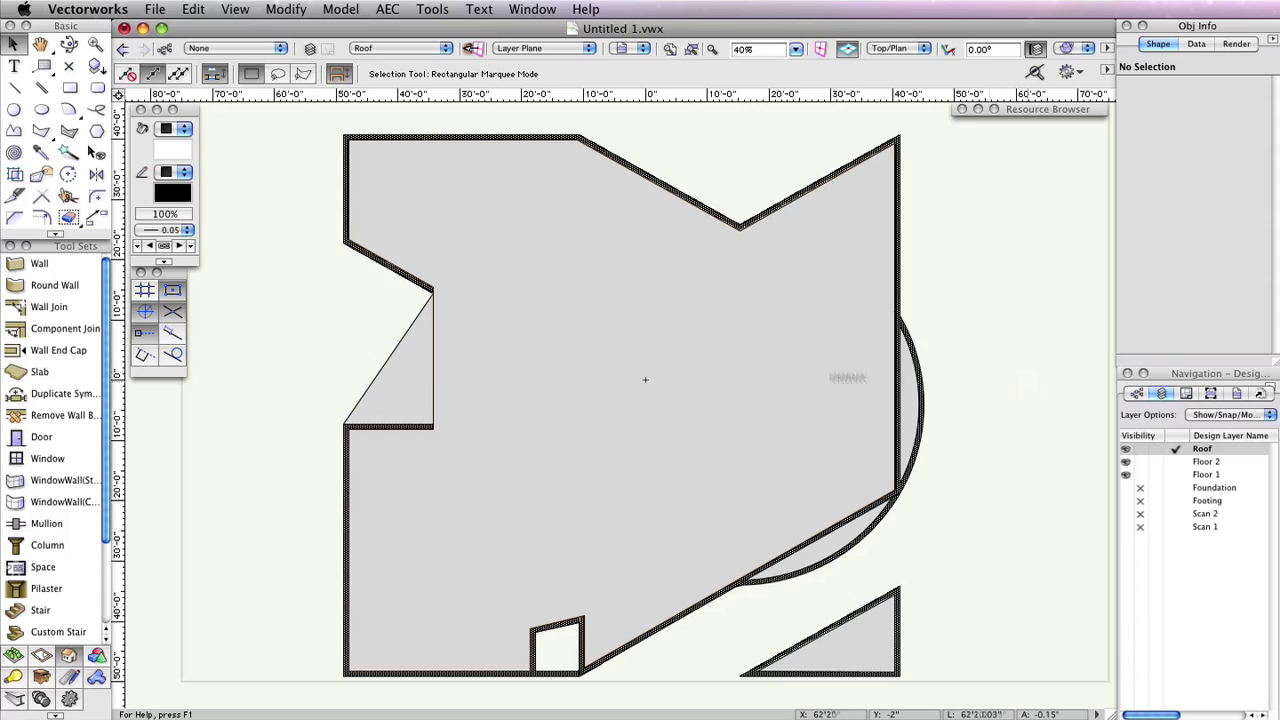
click(733, 373)
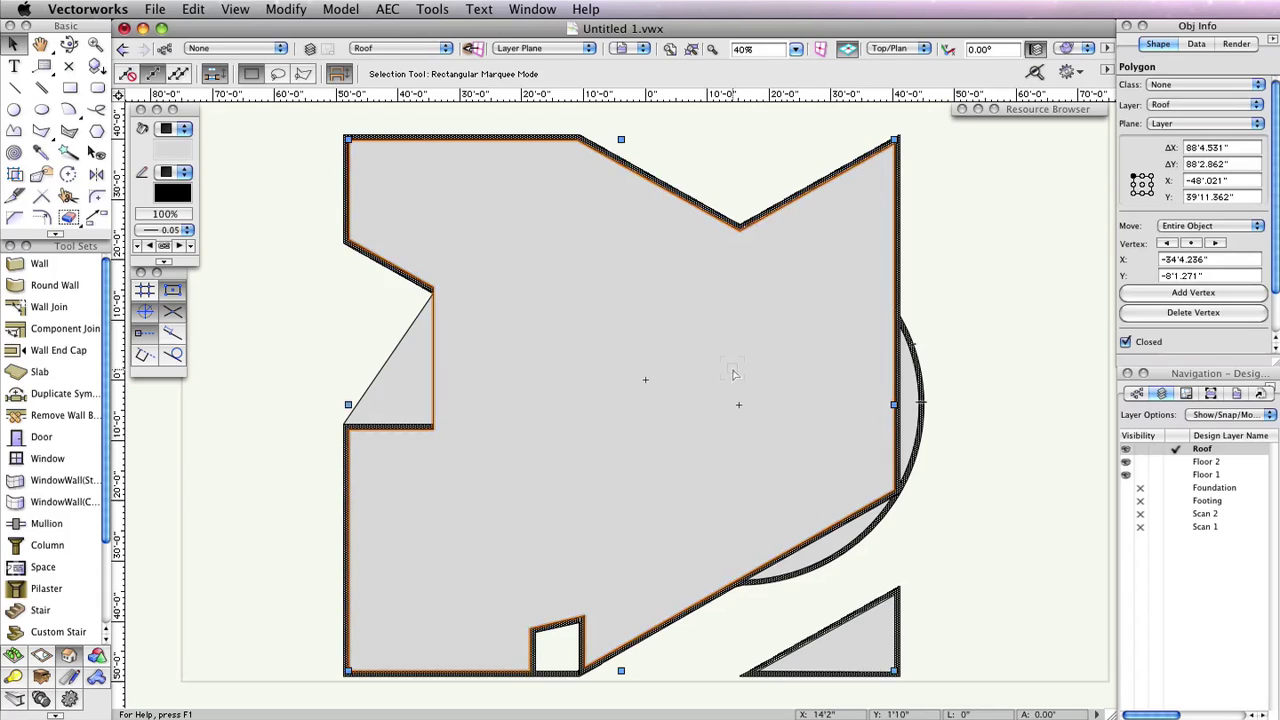
click(403, 9)
click(421, 63)
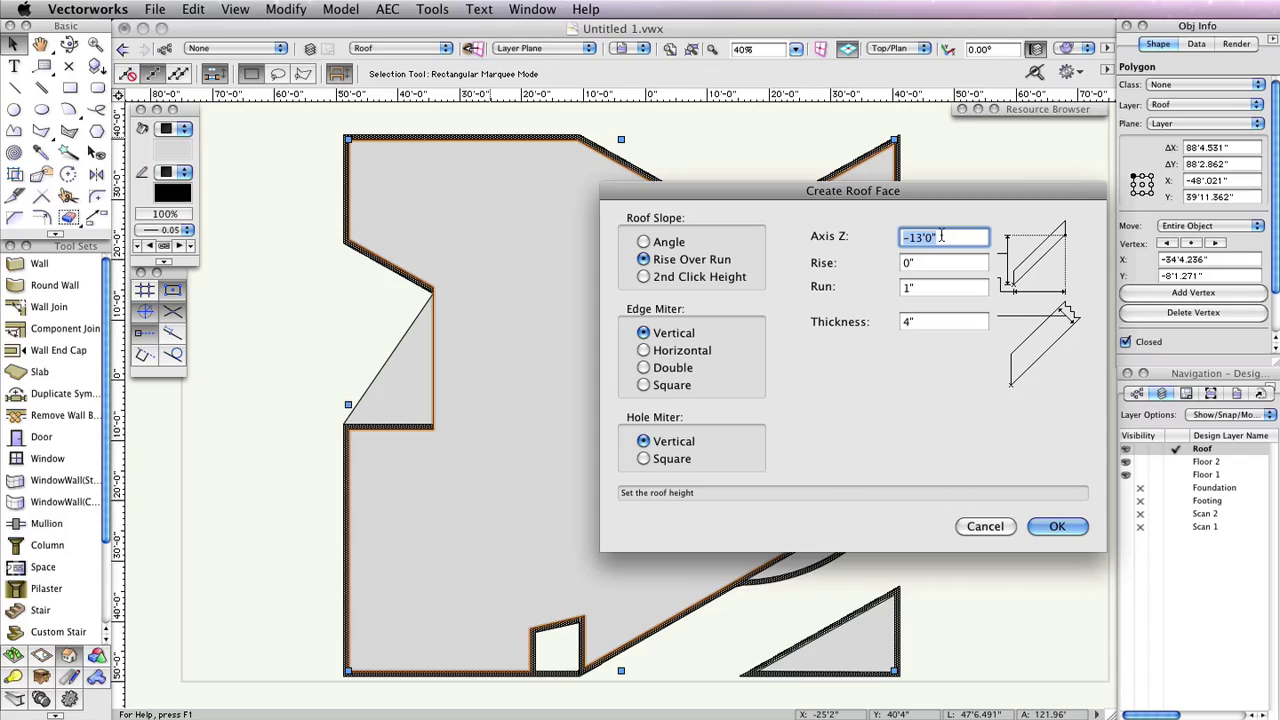
text(-24)
key(Tab)
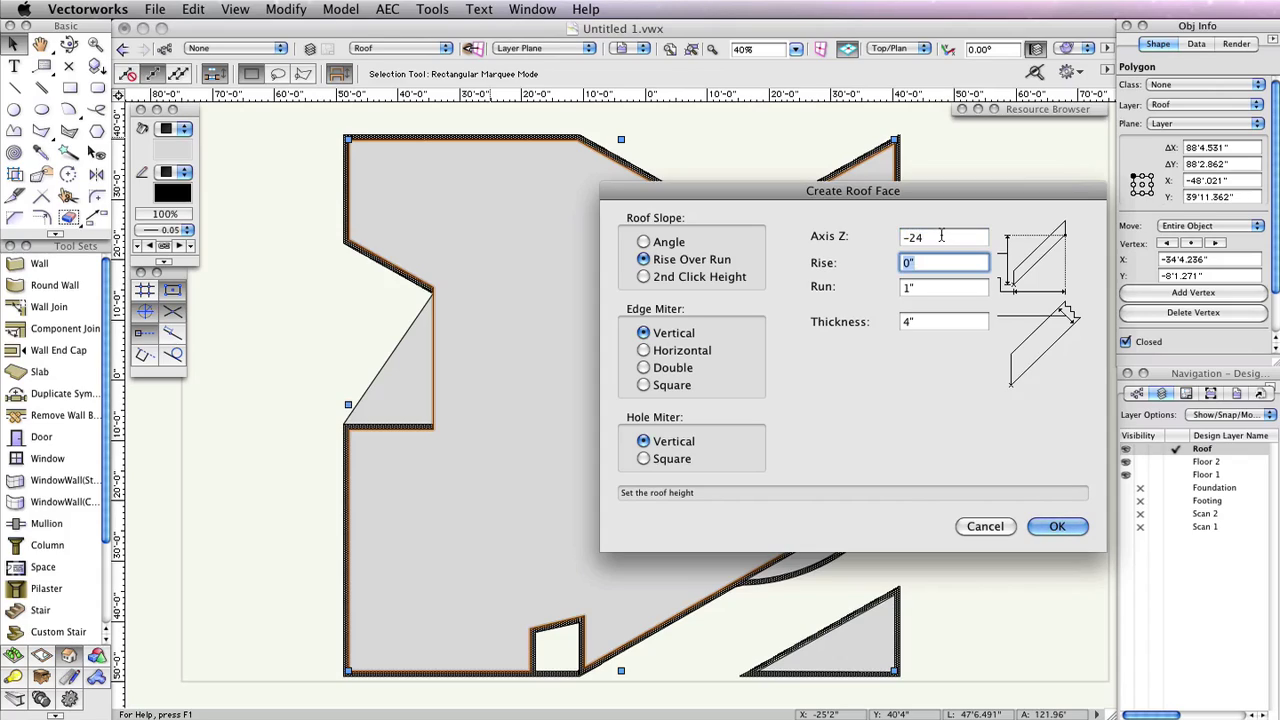
key(Tab)
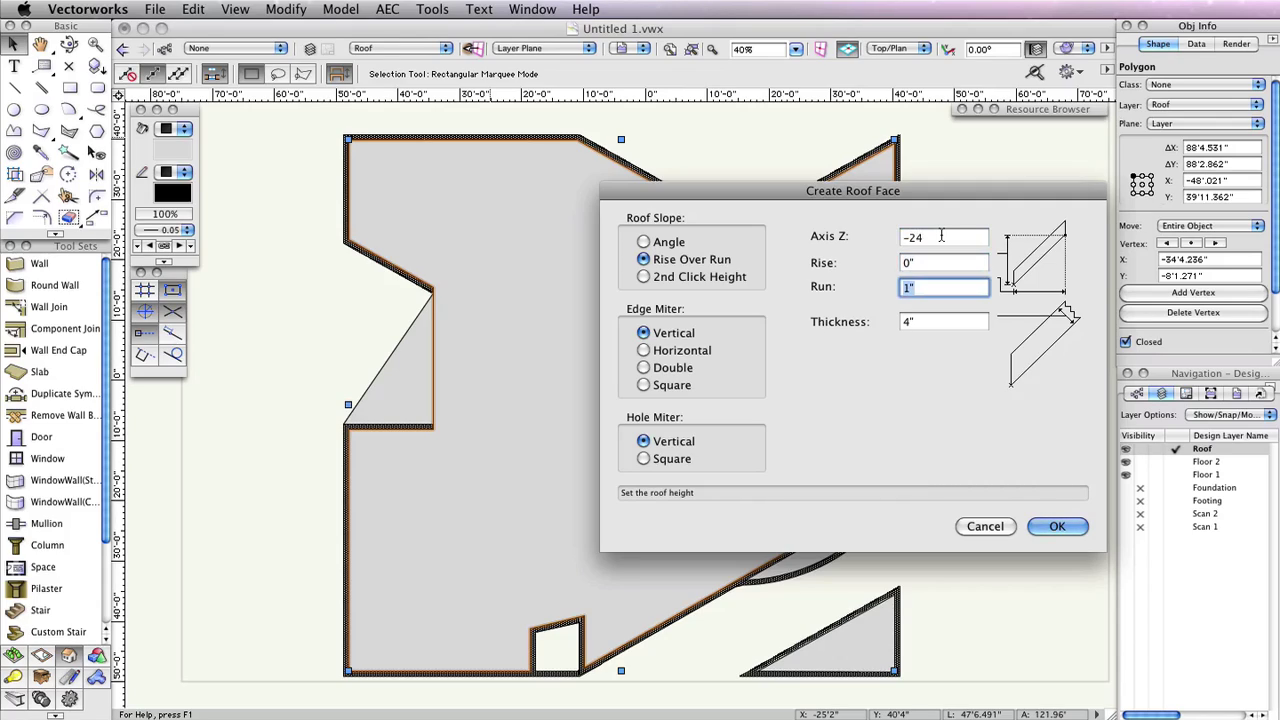
key(Tab)
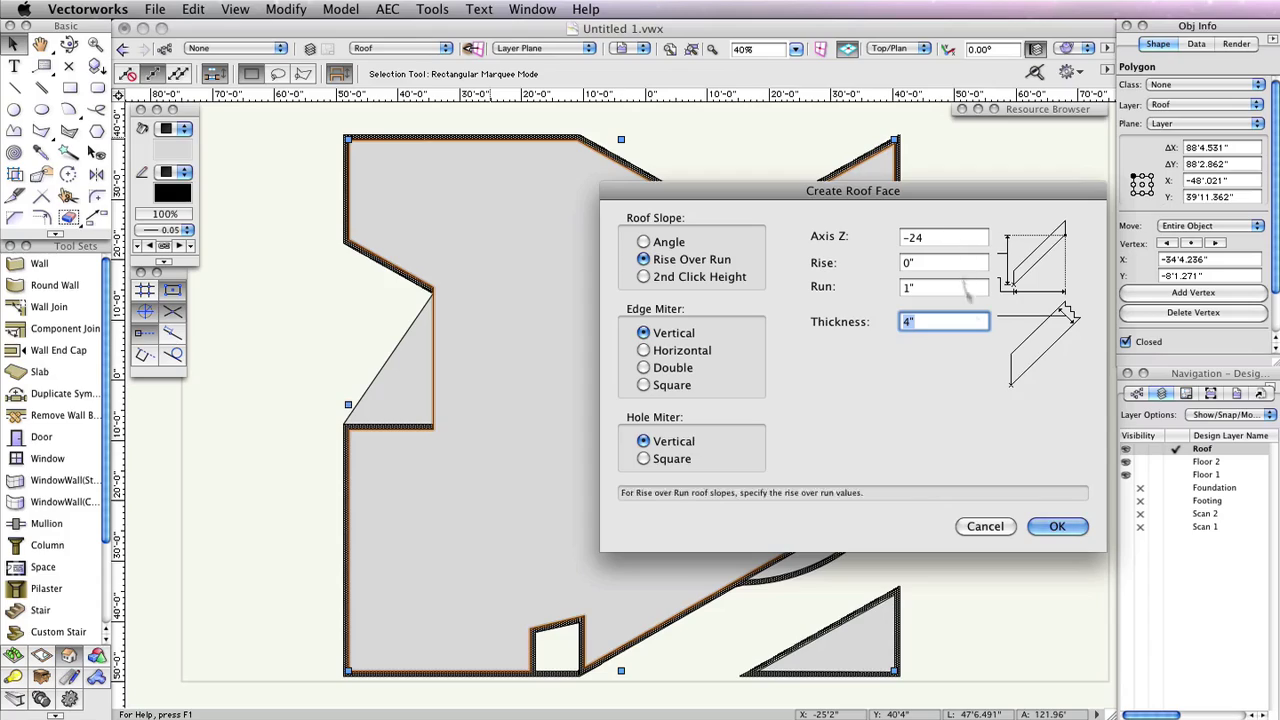
click(1056, 526)
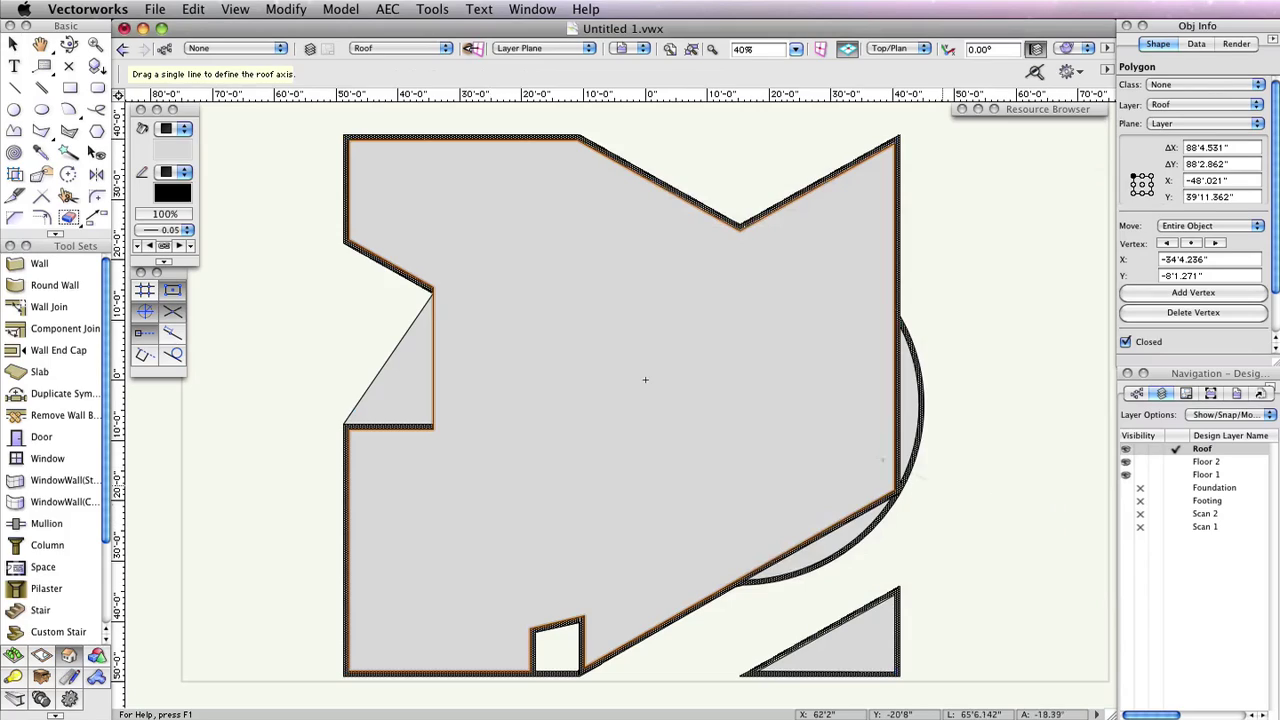
Define a vertical roof axis about 25' long inside the main outline, east of the recess, with the high side to the east
click(510, 273)
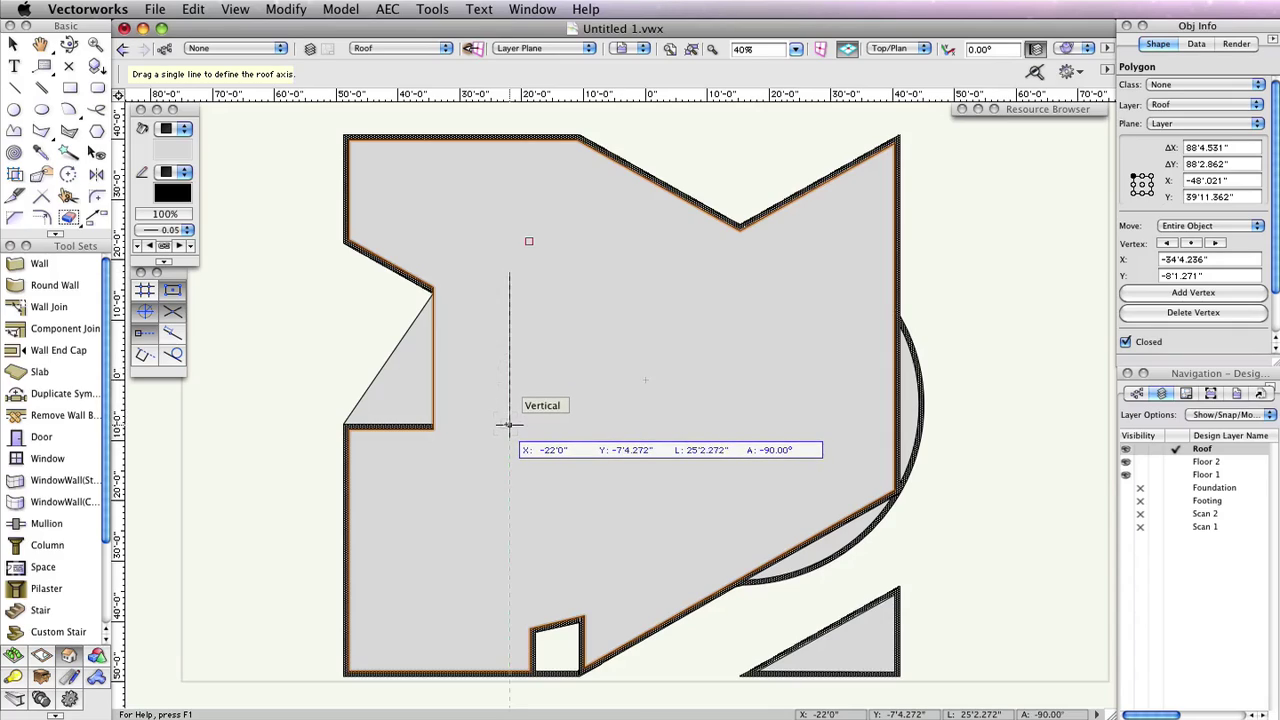
click(508, 425)
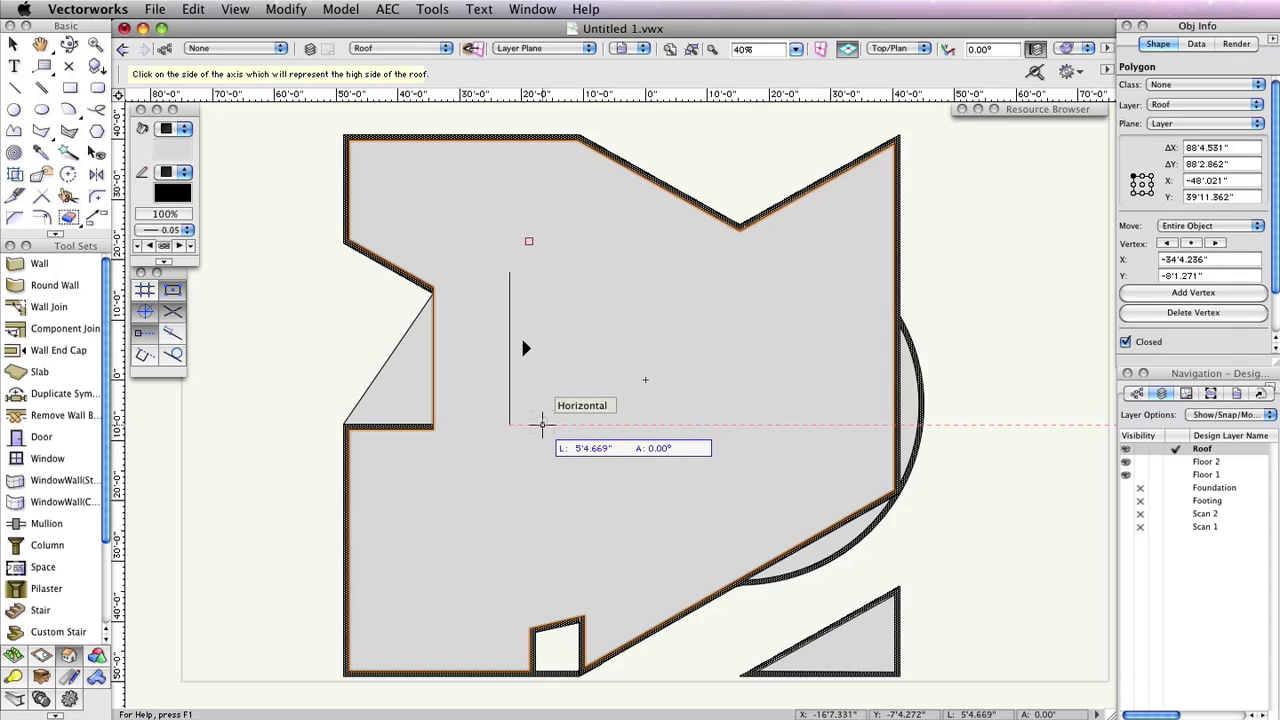
click(541, 425)
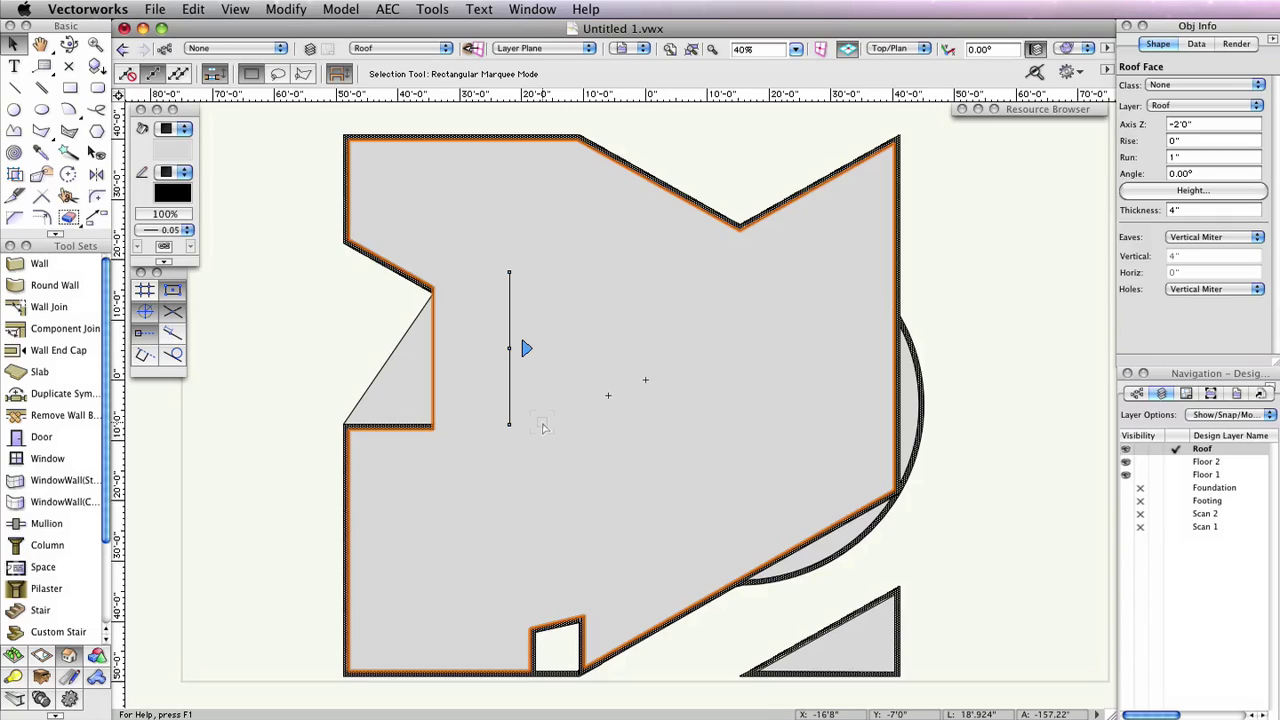
Create a roof face from the southeast triangle with Axis Z -2'0", its axis along the east edge and the high side to the east
click(862, 645)
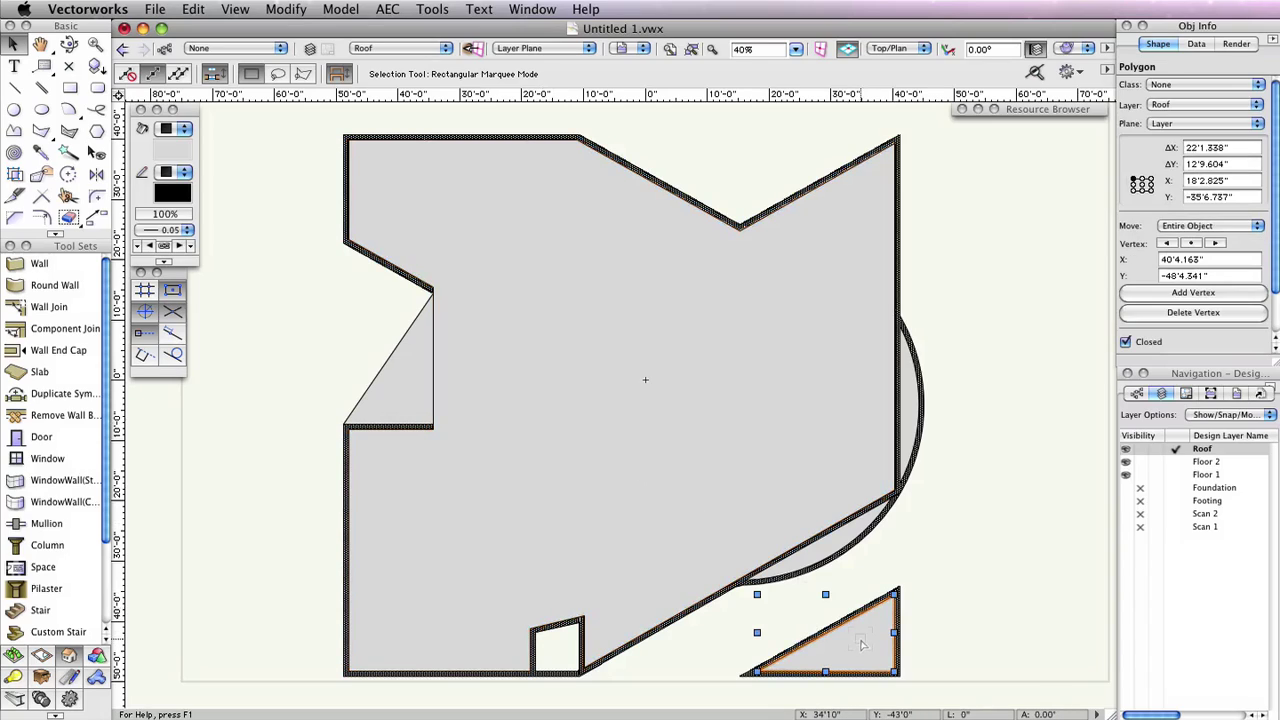
click(392, 9)
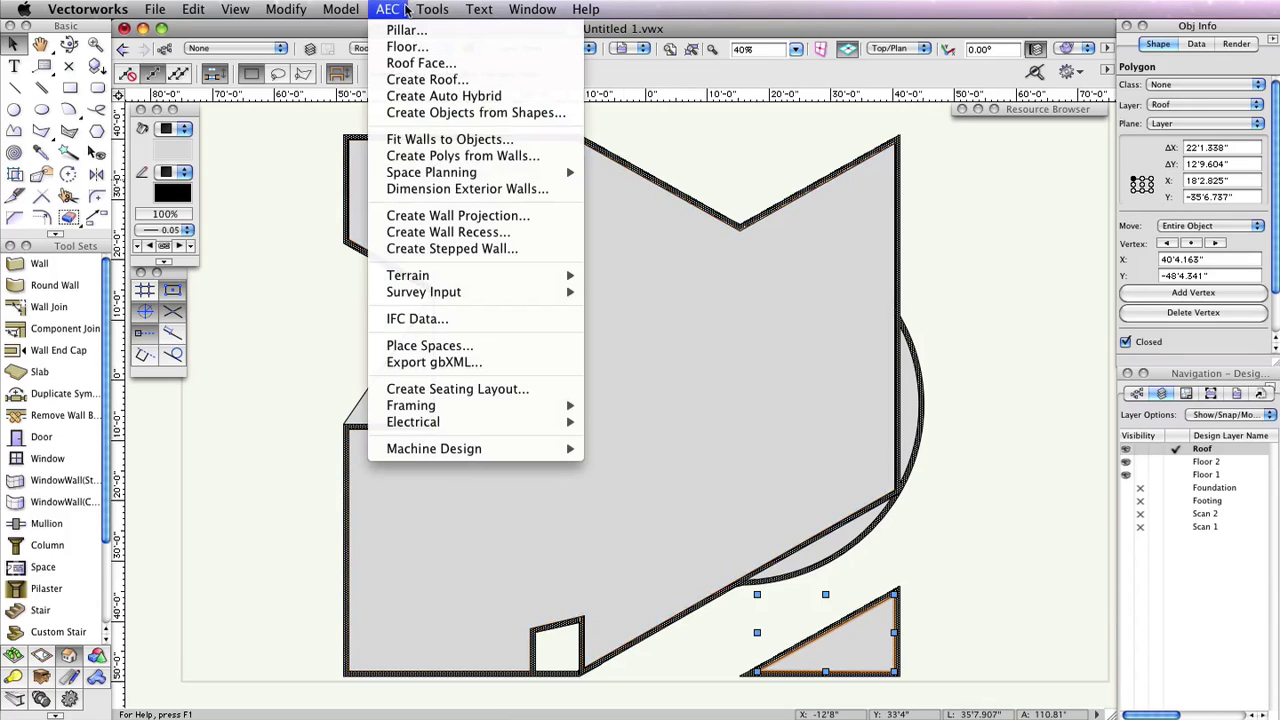
click(450, 70)
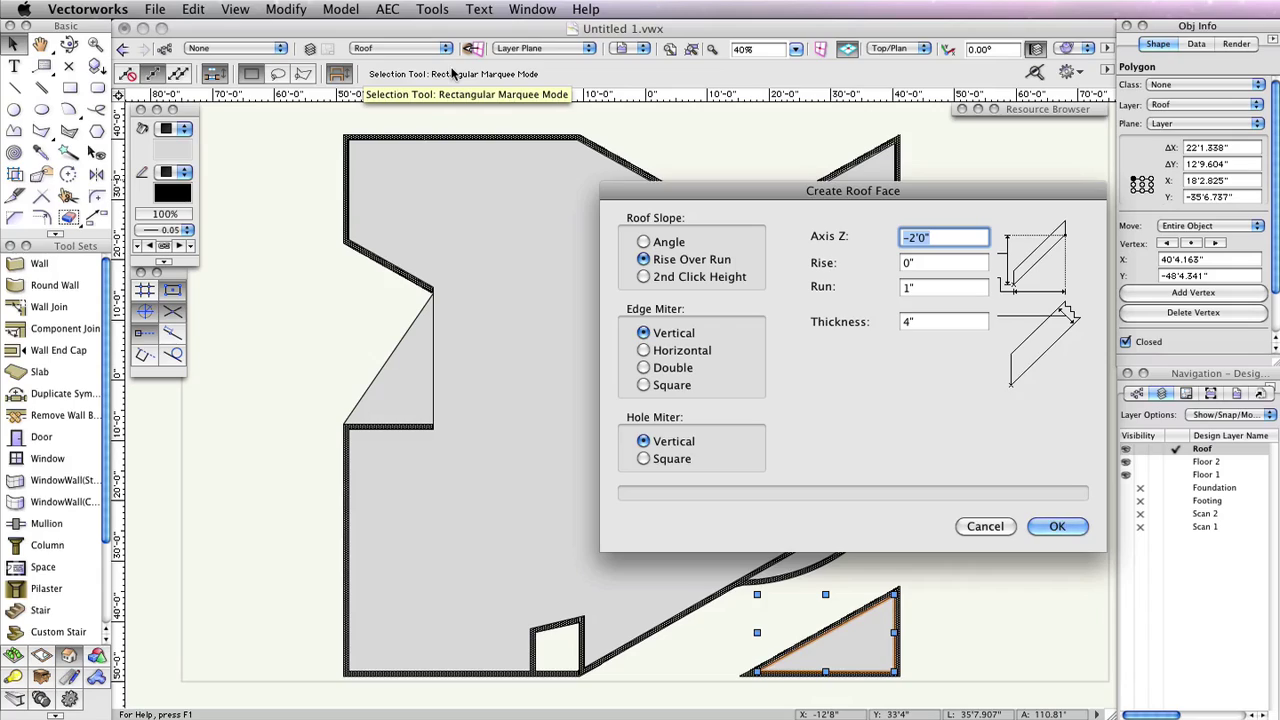
key(Return)
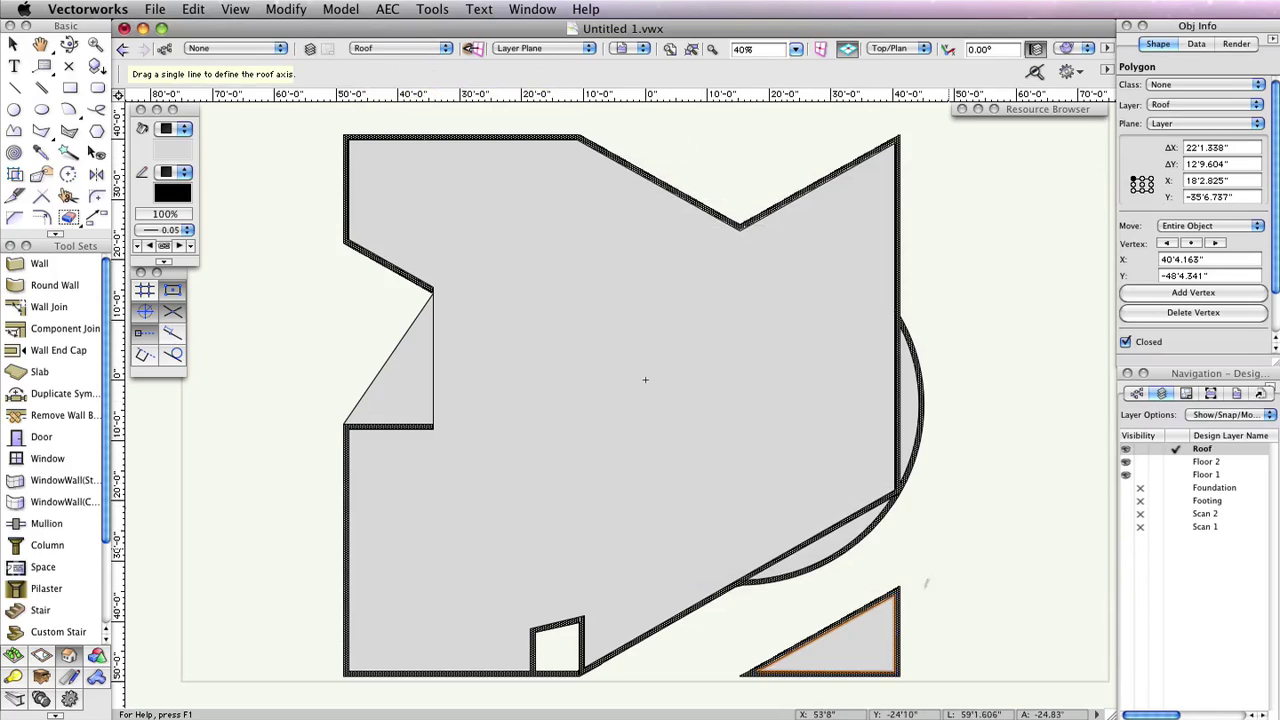
drag(898, 591, 897, 672)
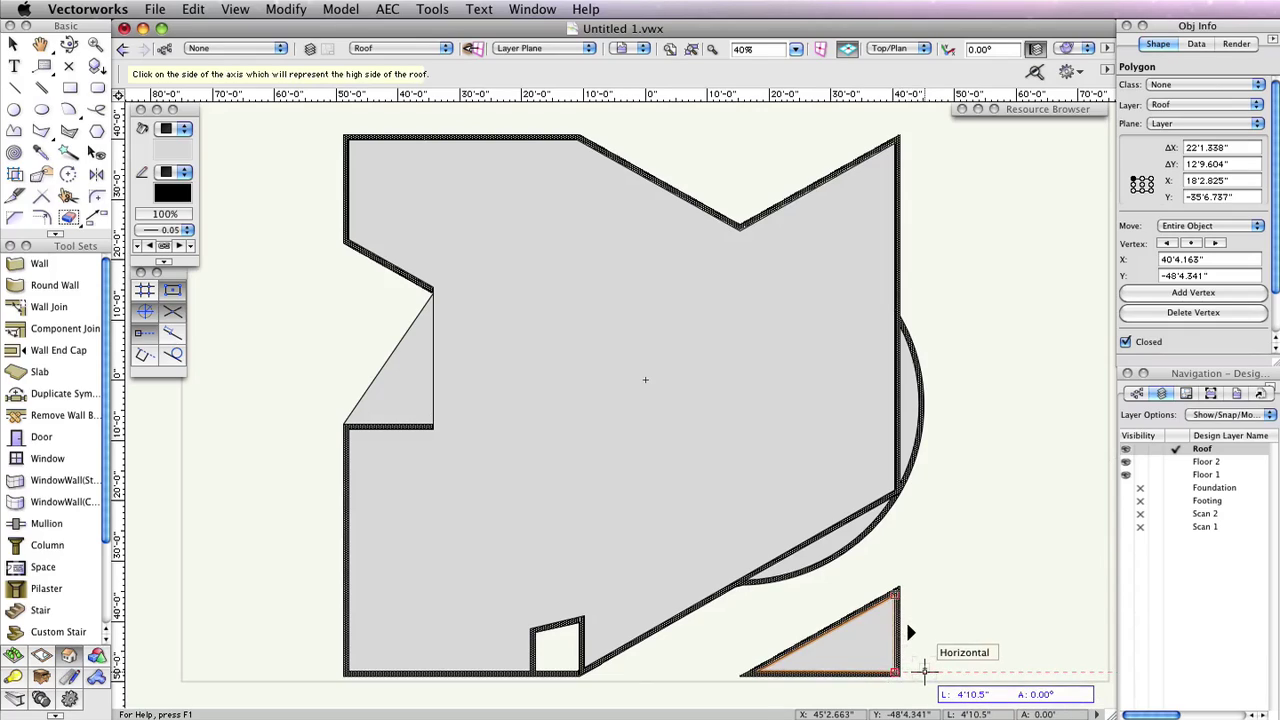
click(924, 669)
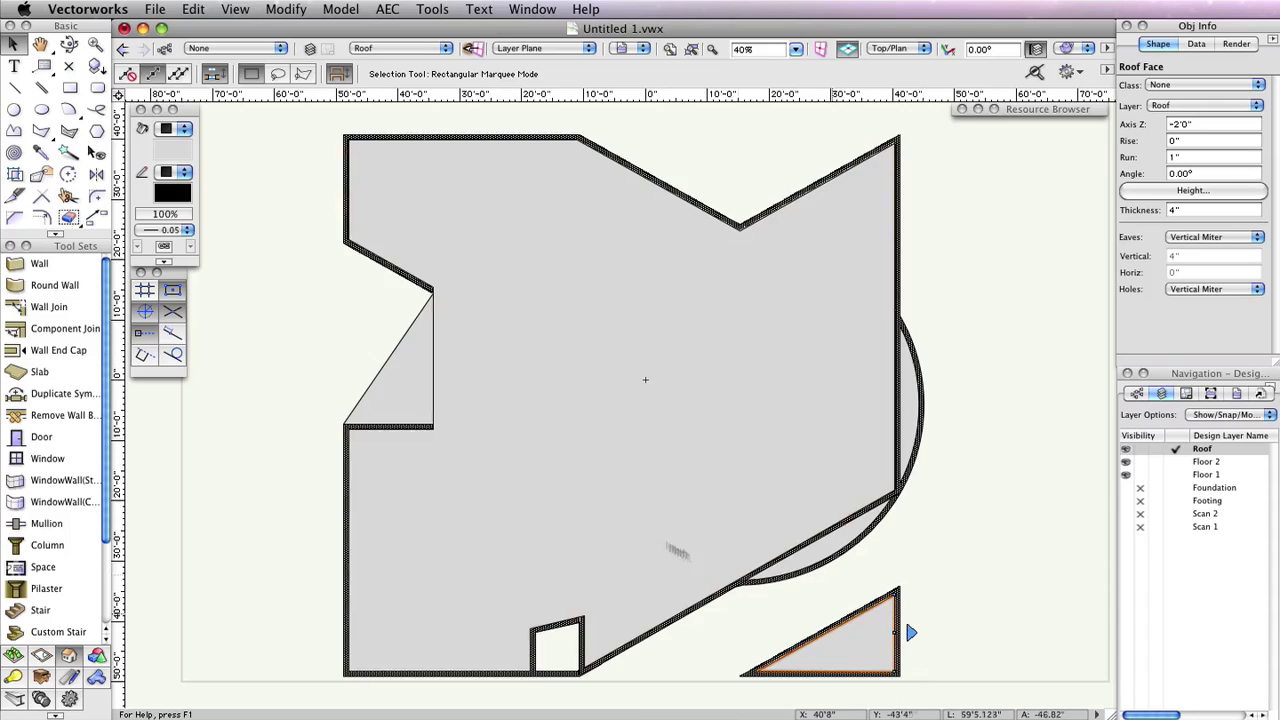
Set up a roof face from the west recess triangle with Axis Z -14'2", rise 7/8", run 1" and thickness 8"
click(375, 378)
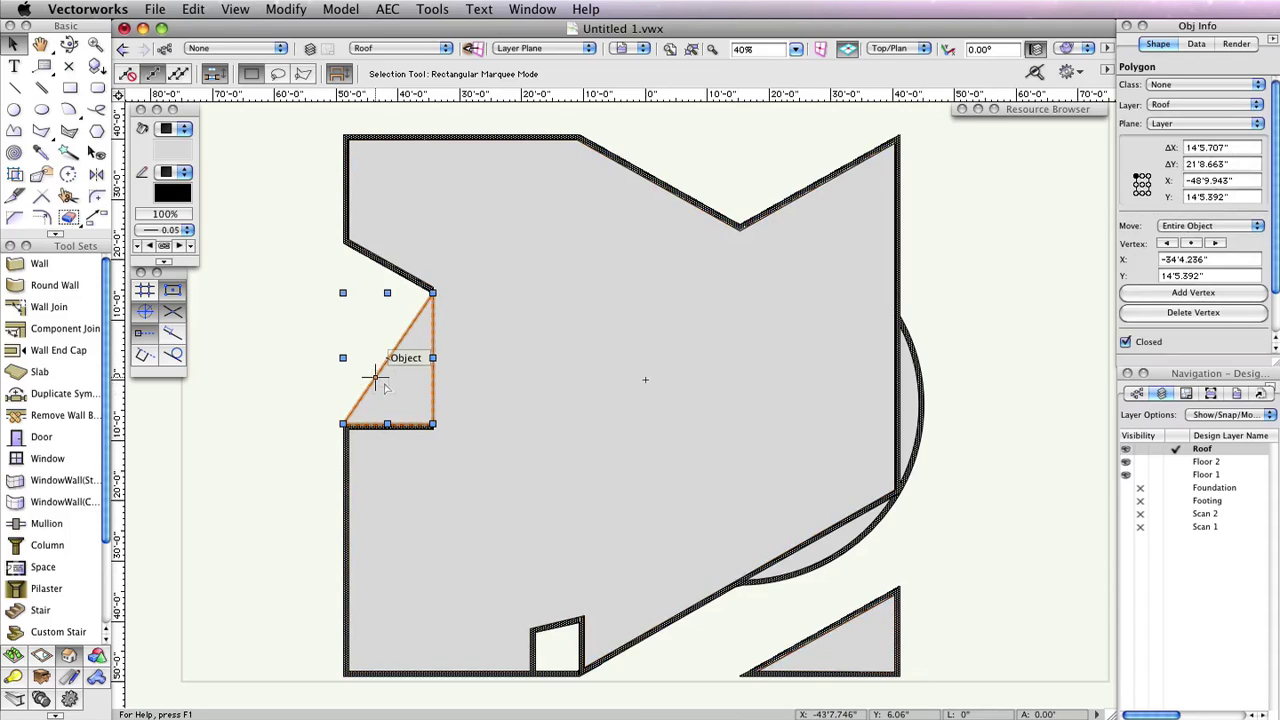
click(382, 9)
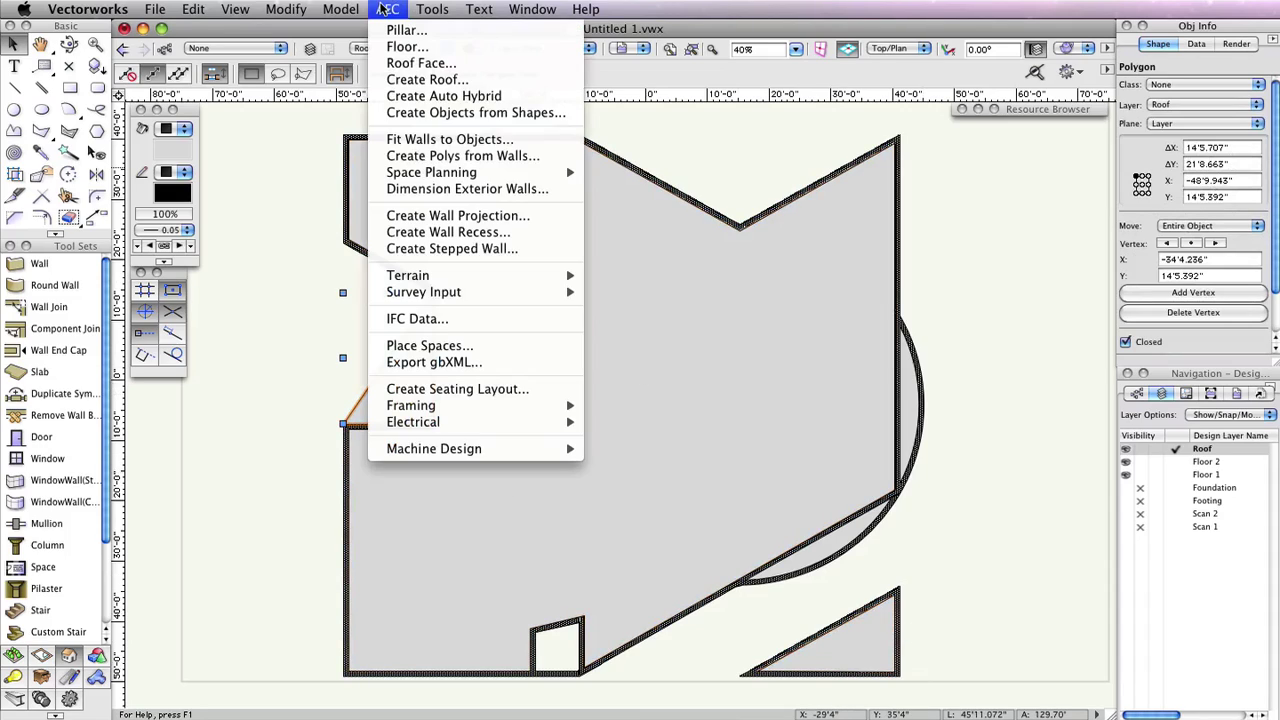
click(414, 63)
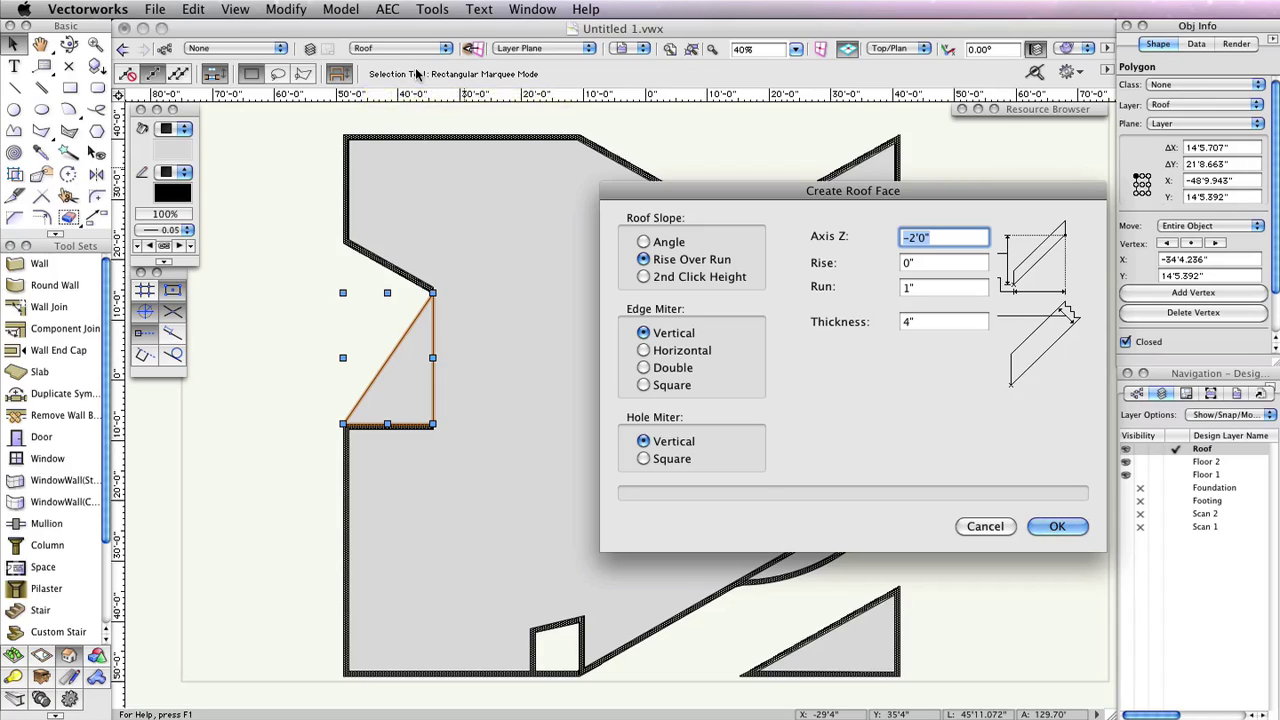
text(-14'2)
key(Tab)
text(7/8)
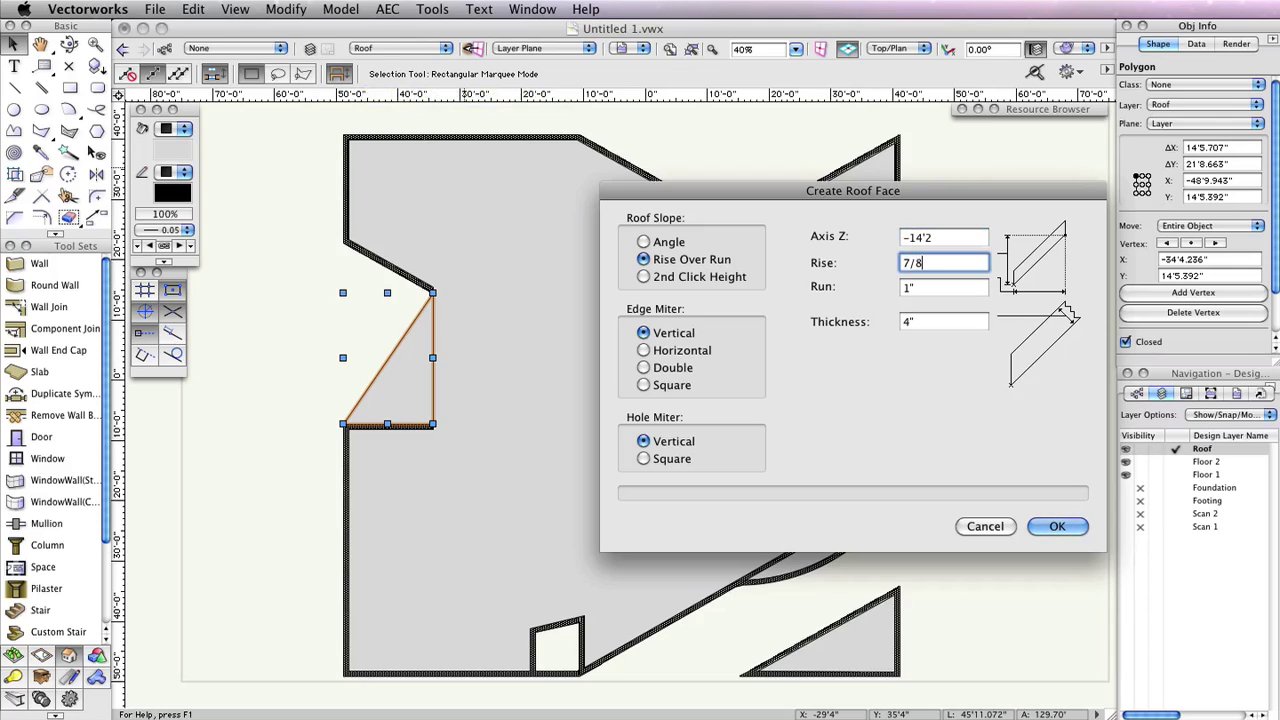
key(Tab)
key(Tab)
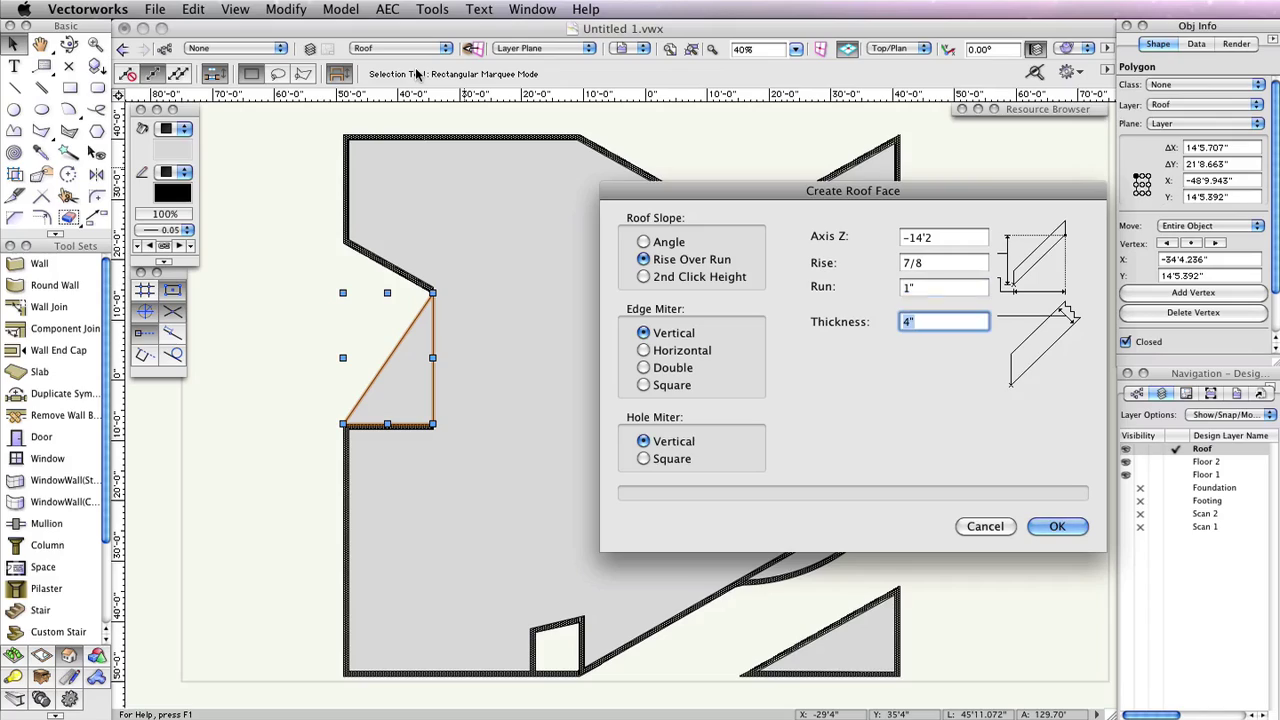
text(8)
click(1057, 526)
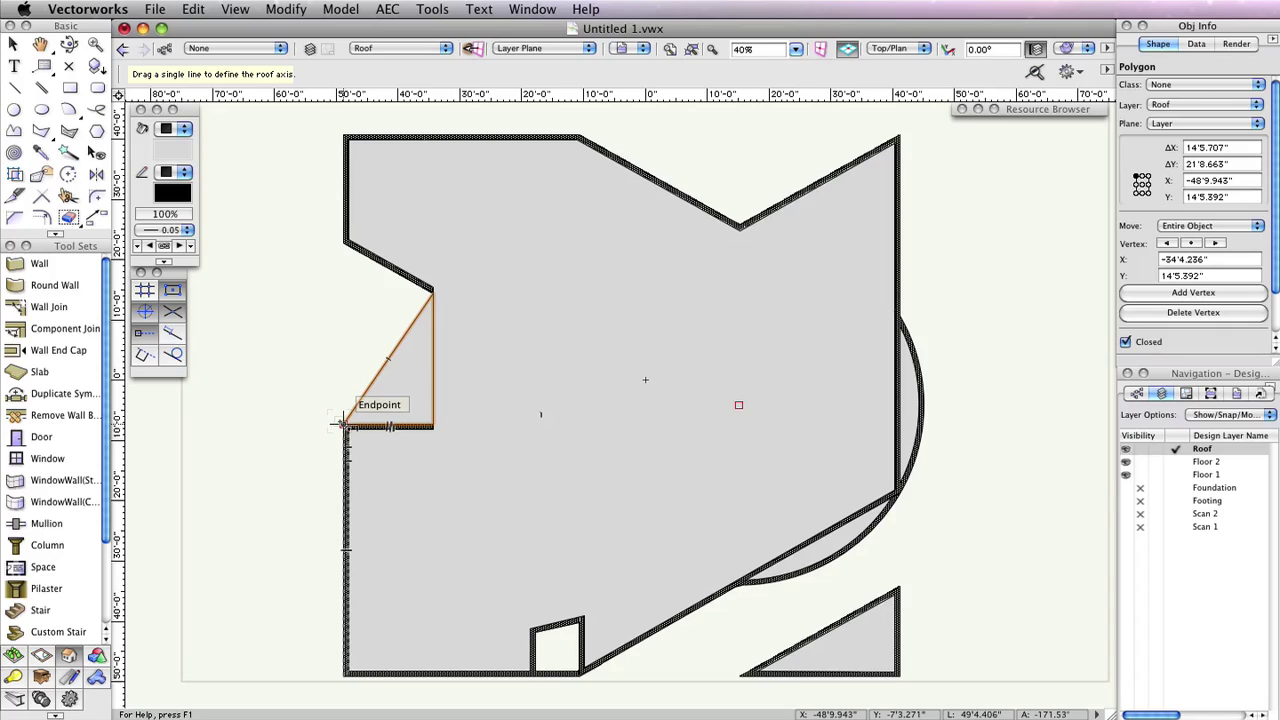
Define the recess roof's vertical axis in line with the triangle's southwest corner, with the high side to the east
mouse_move(343, 424)
mouse_down()
mouse_move(343, 301)
mouse_move(343, 322)
mouse_up()
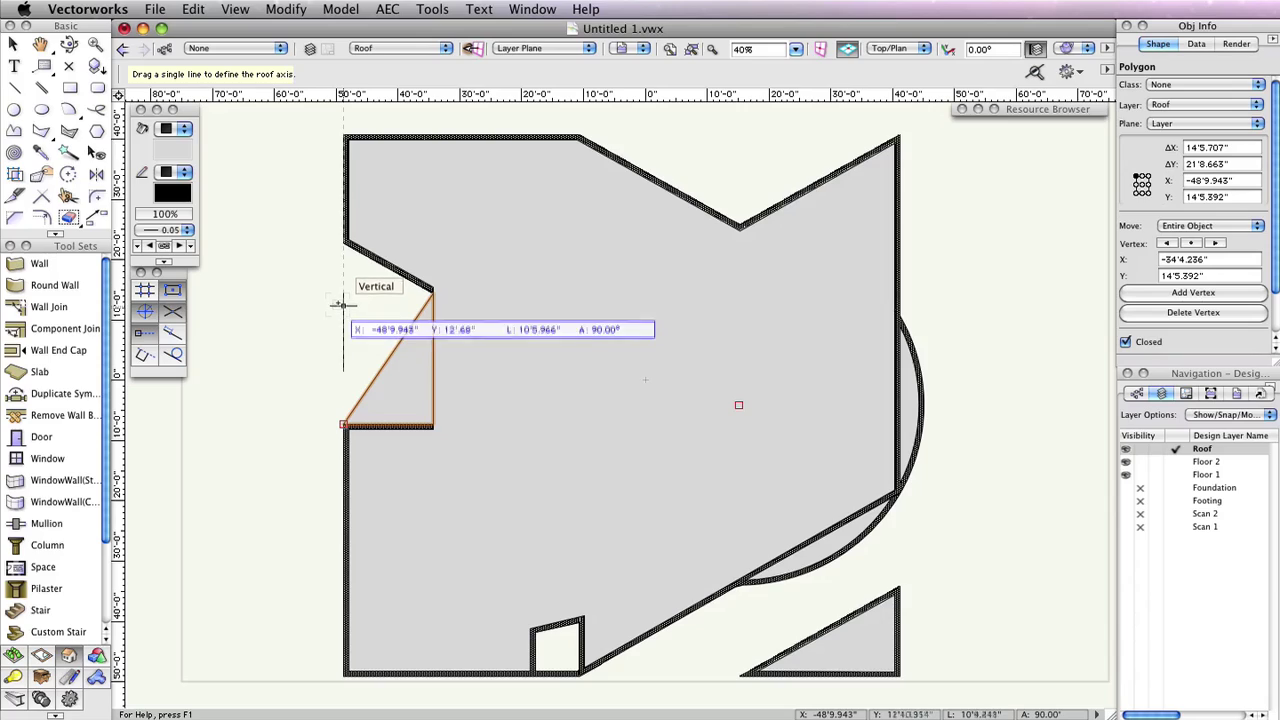
click(342, 298)
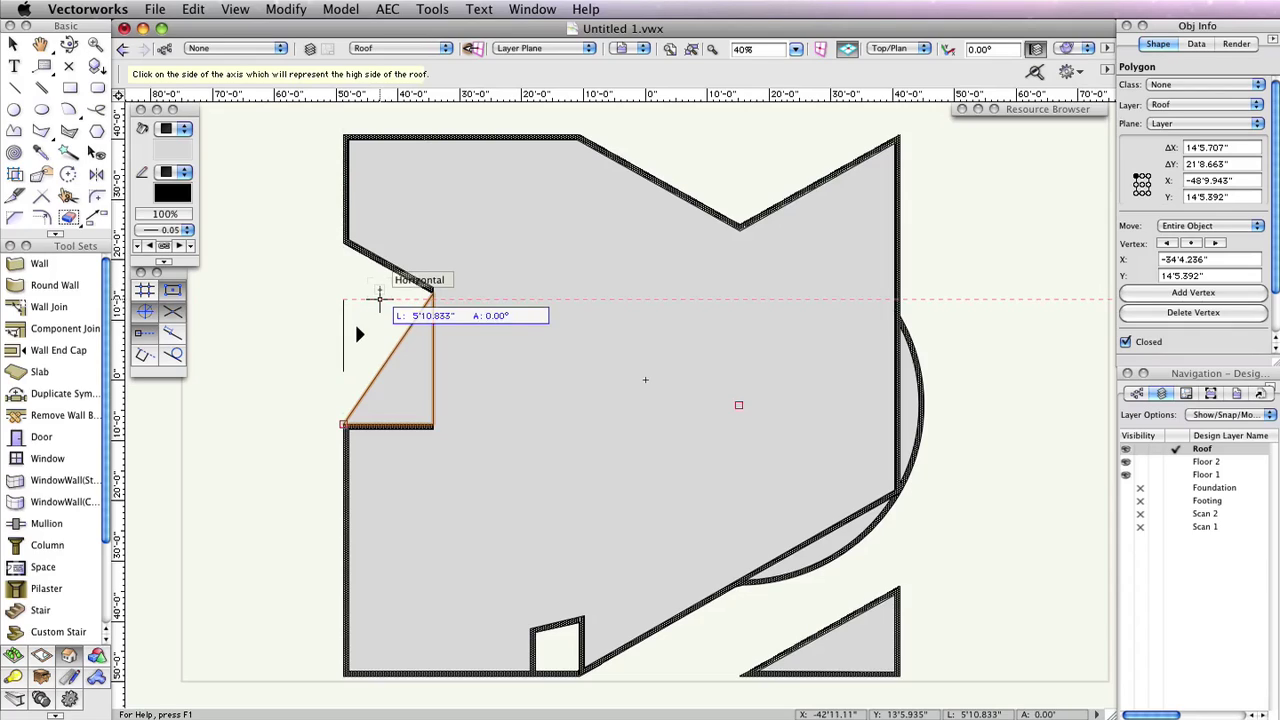
click(379, 297)
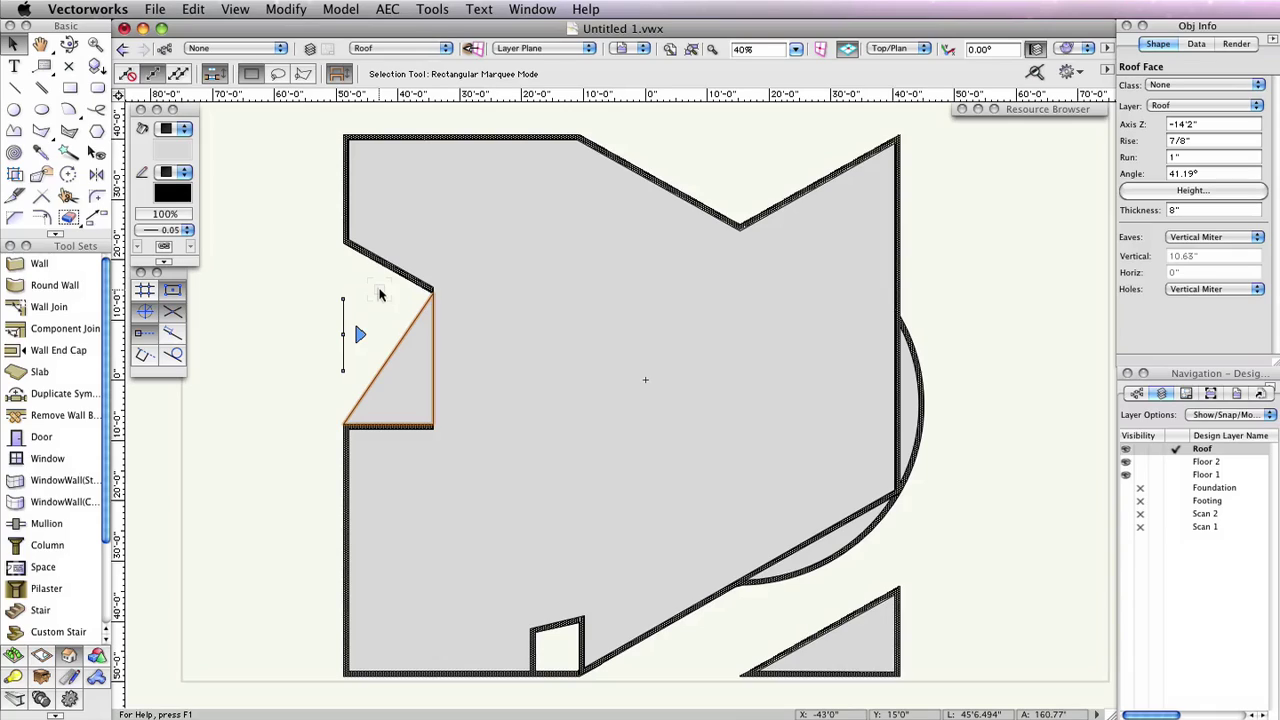
Set up a roof face from the east curved bay polyline with Axis Z -13', rise 0, run 1" and thickness 4"
click(918, 390)
click(388, 9)
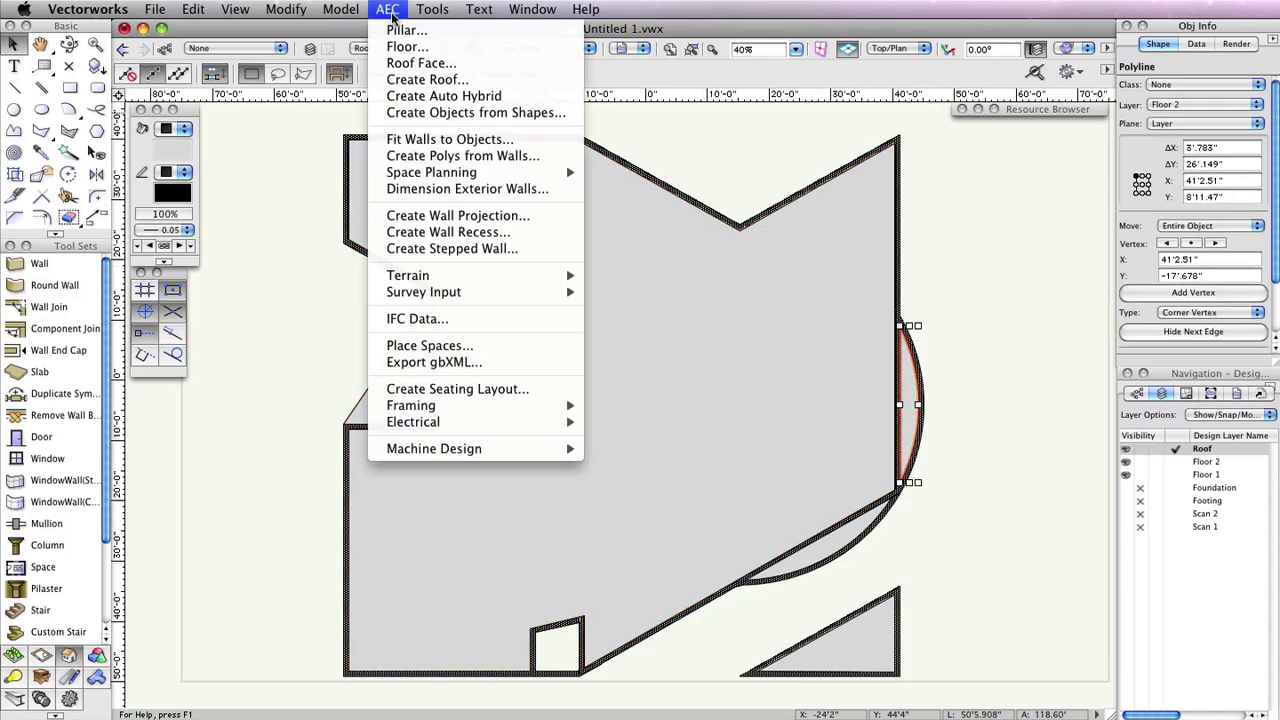
click(420, 64)
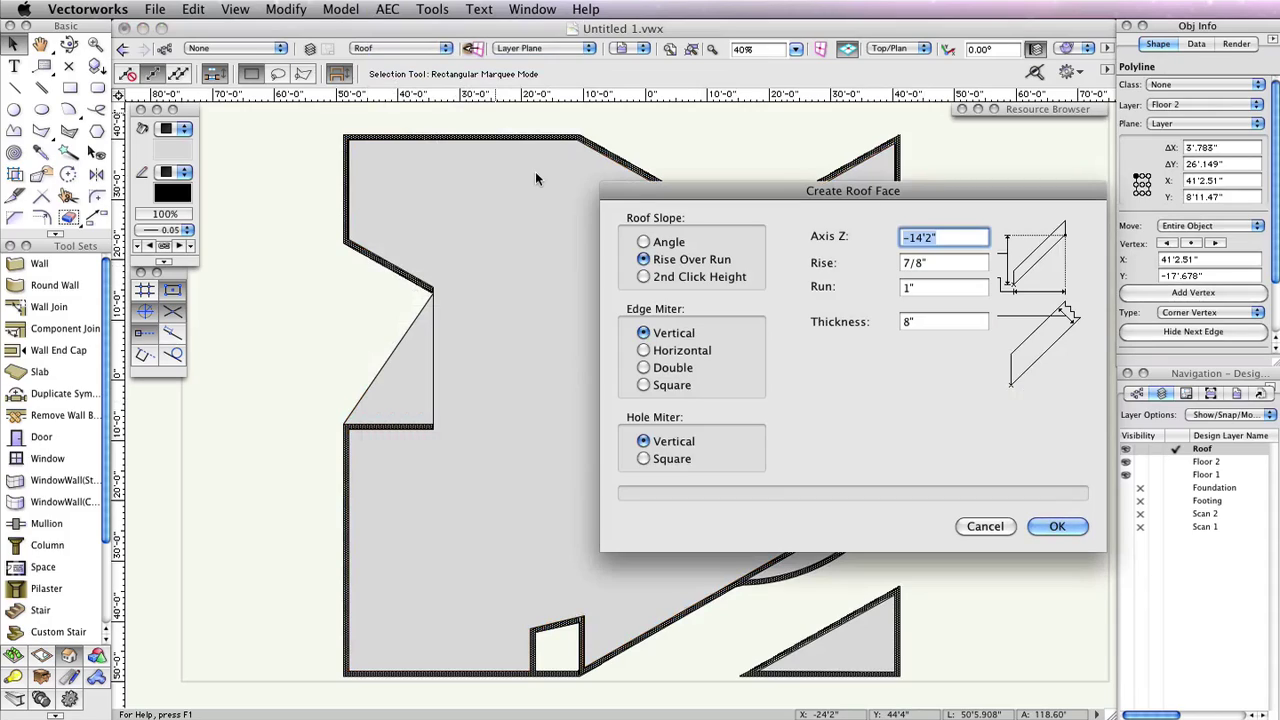
text(-13')
key(Tab)
text(0)
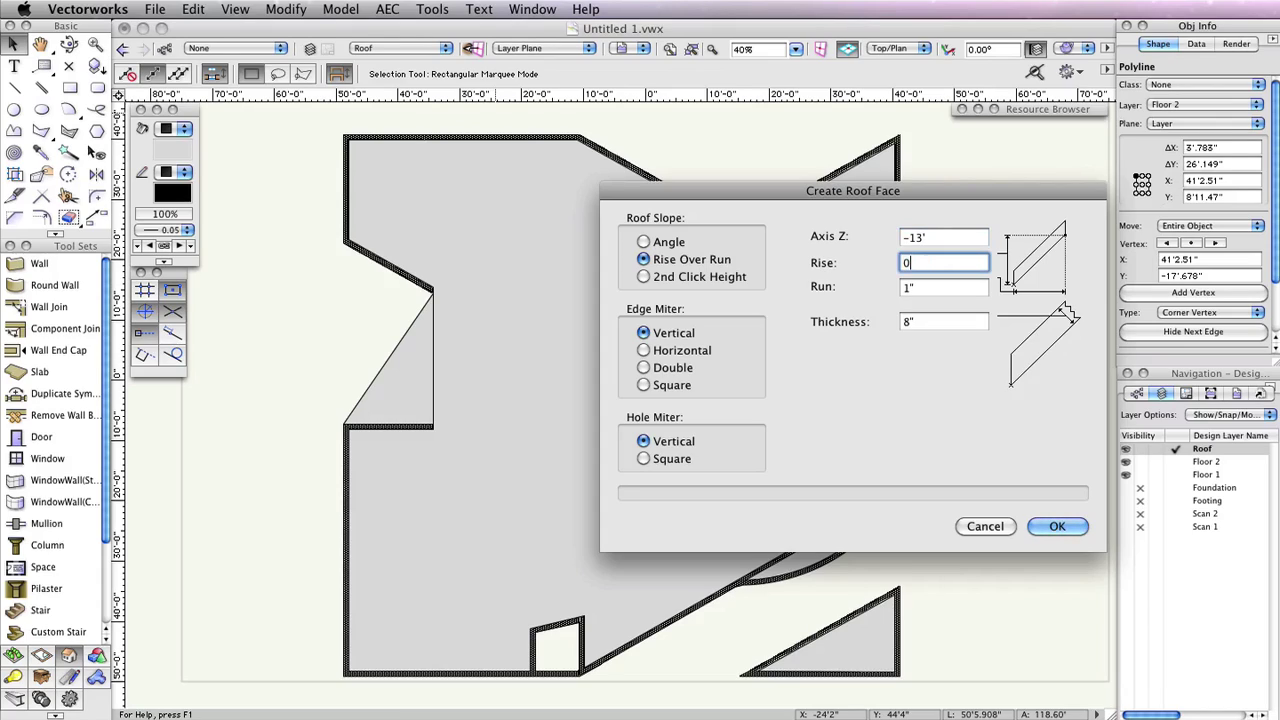
key(Tab)
key(Tab)
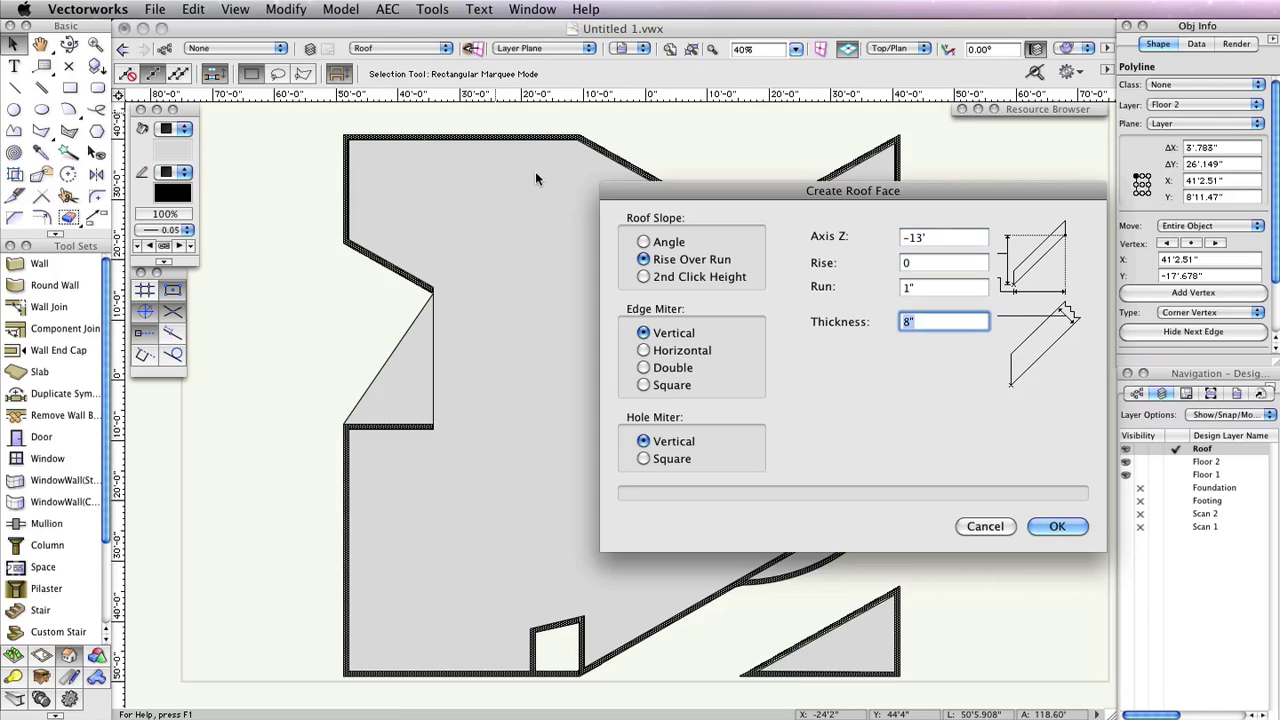
text(4)
click(1057, 526)
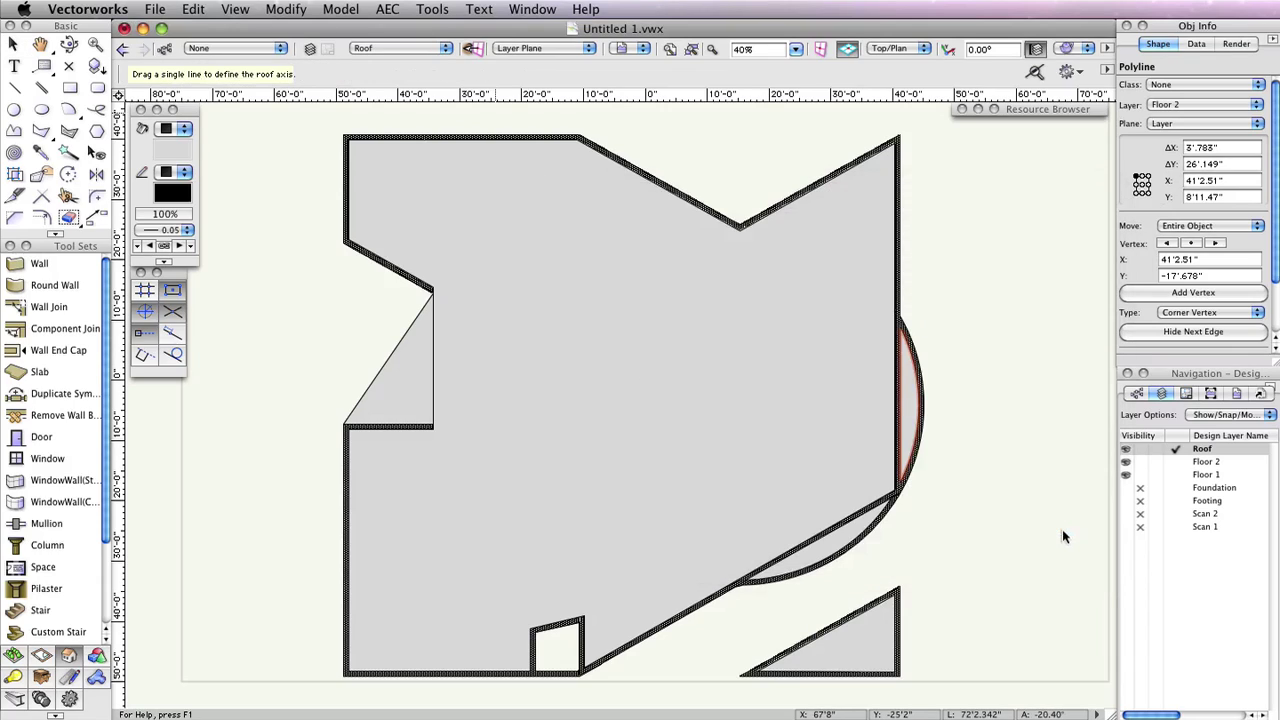
Define the east bay roof's axis about 10'9" long along its straight vertical edge, with the high side to the east
click(897, 360)
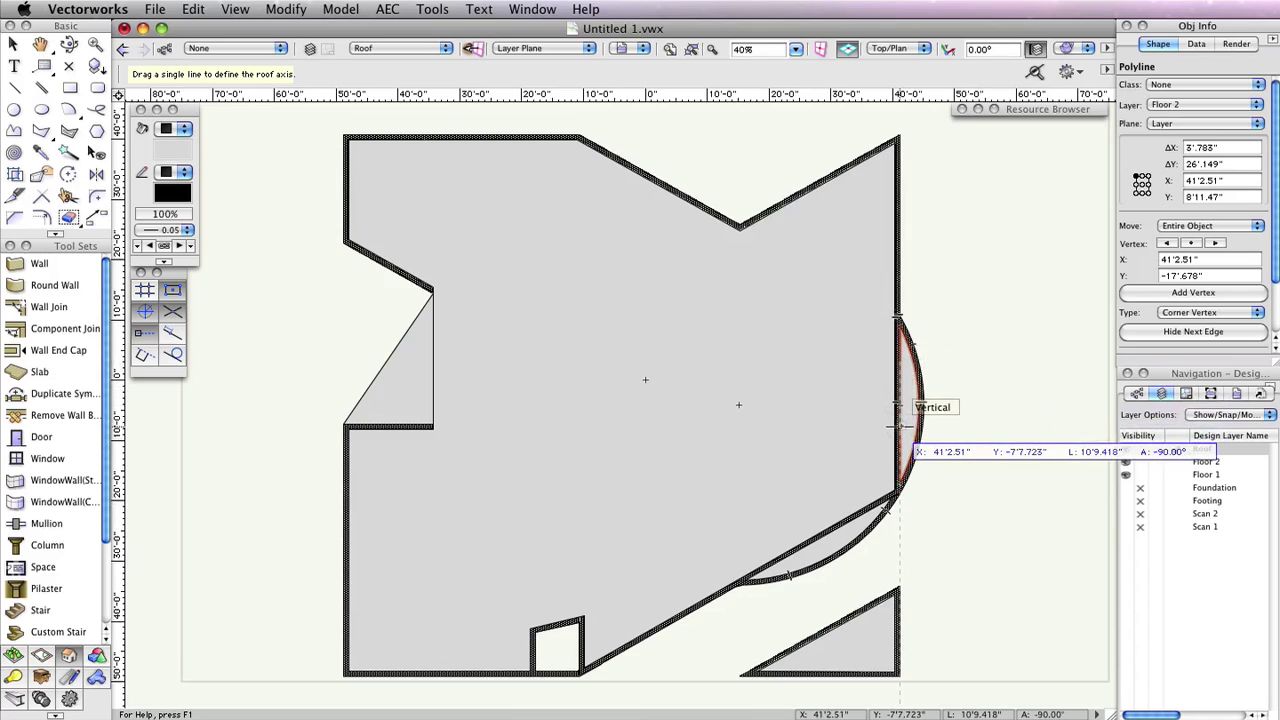
click(897, 425)
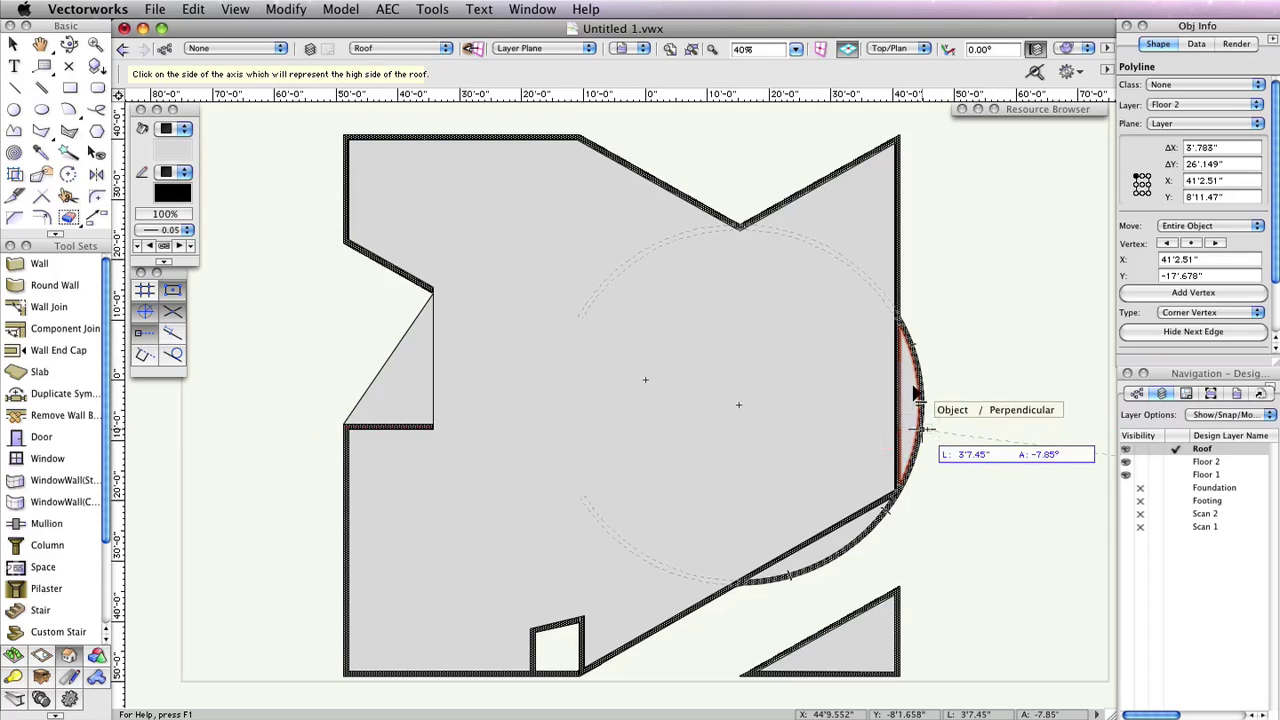
click(927, 430)
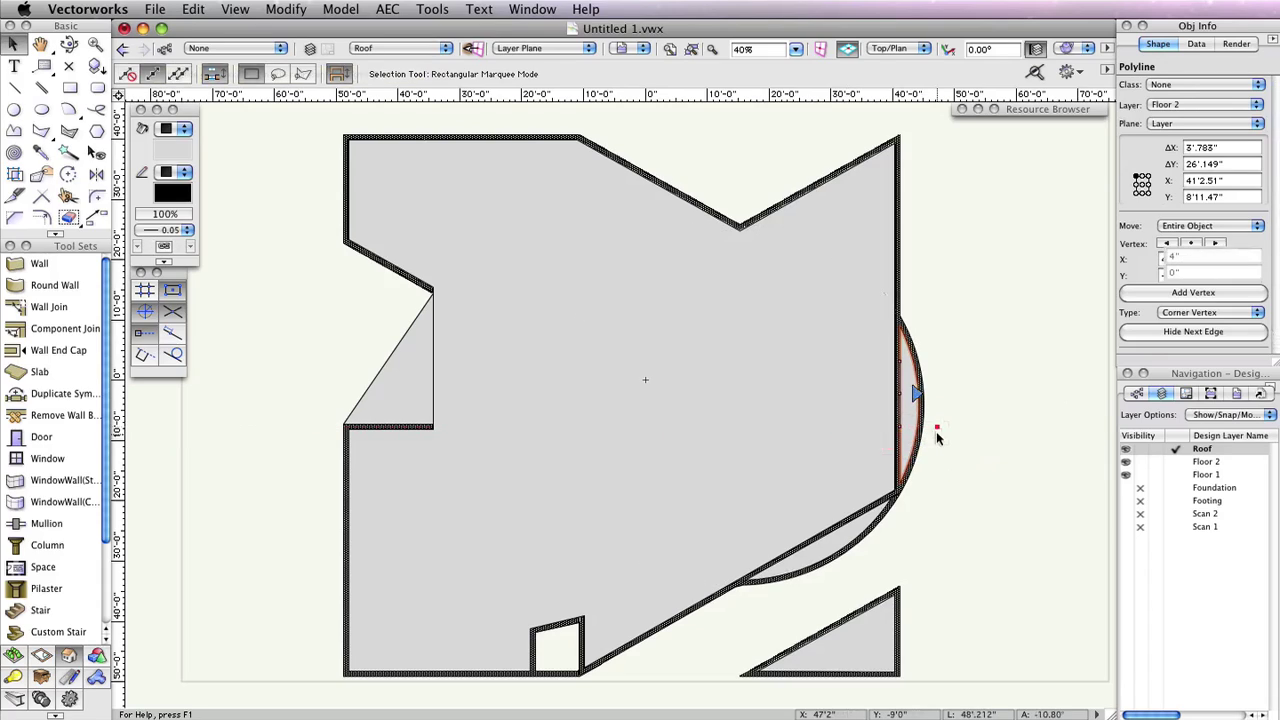
Create a roof face from the southeast curved bay with Axis Z -13'0", thickness 4", its axis along the straight edge and the high side southeast
click(868, 540)
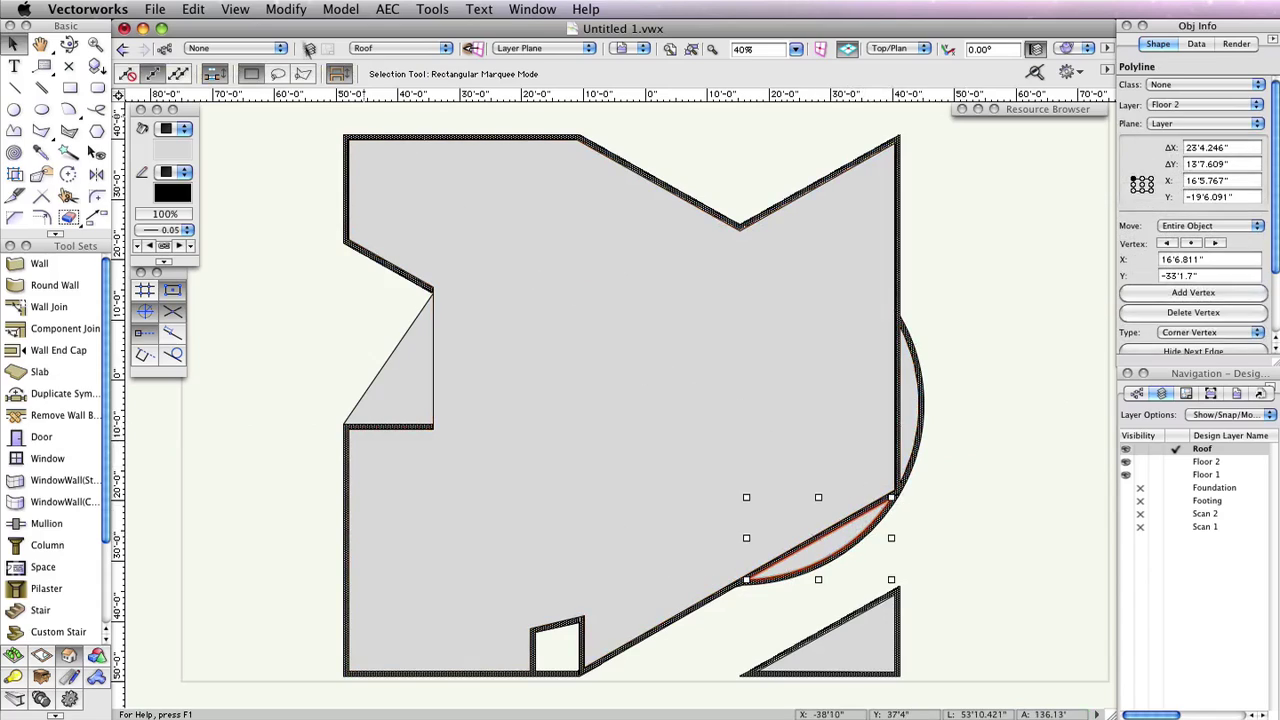
click(387, 9)
click(421, 63)
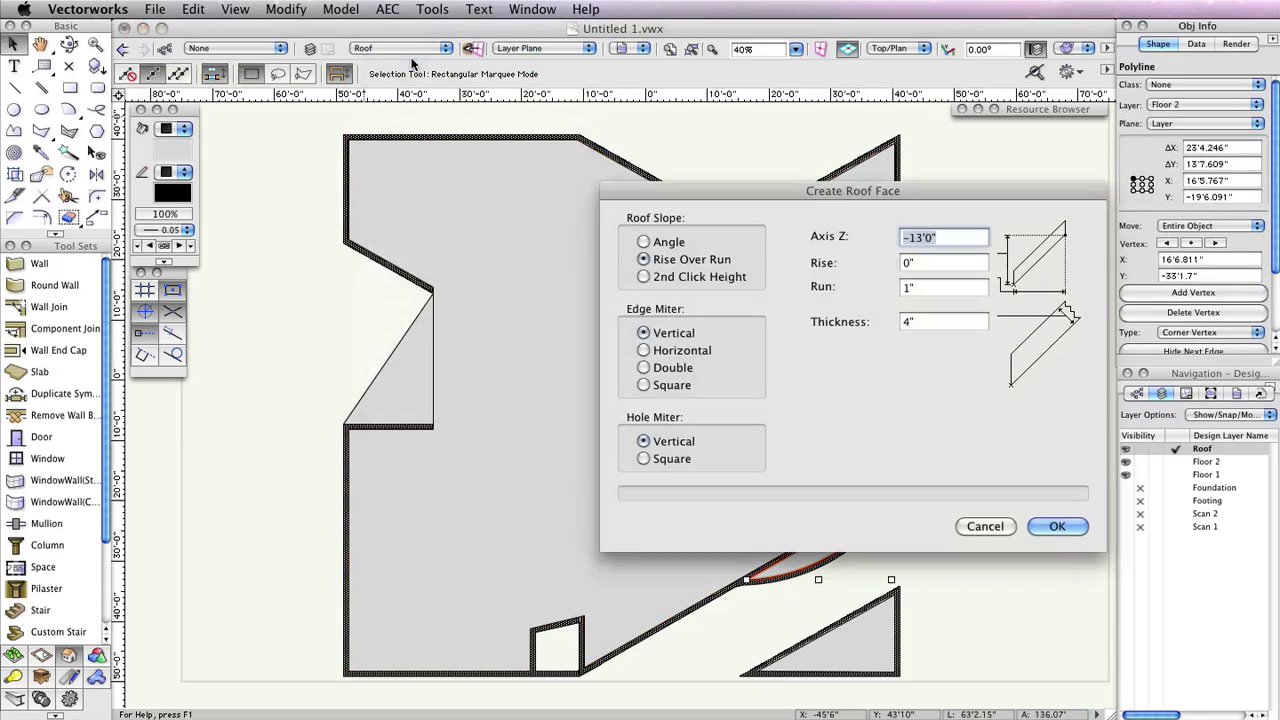
click(1060, 526)
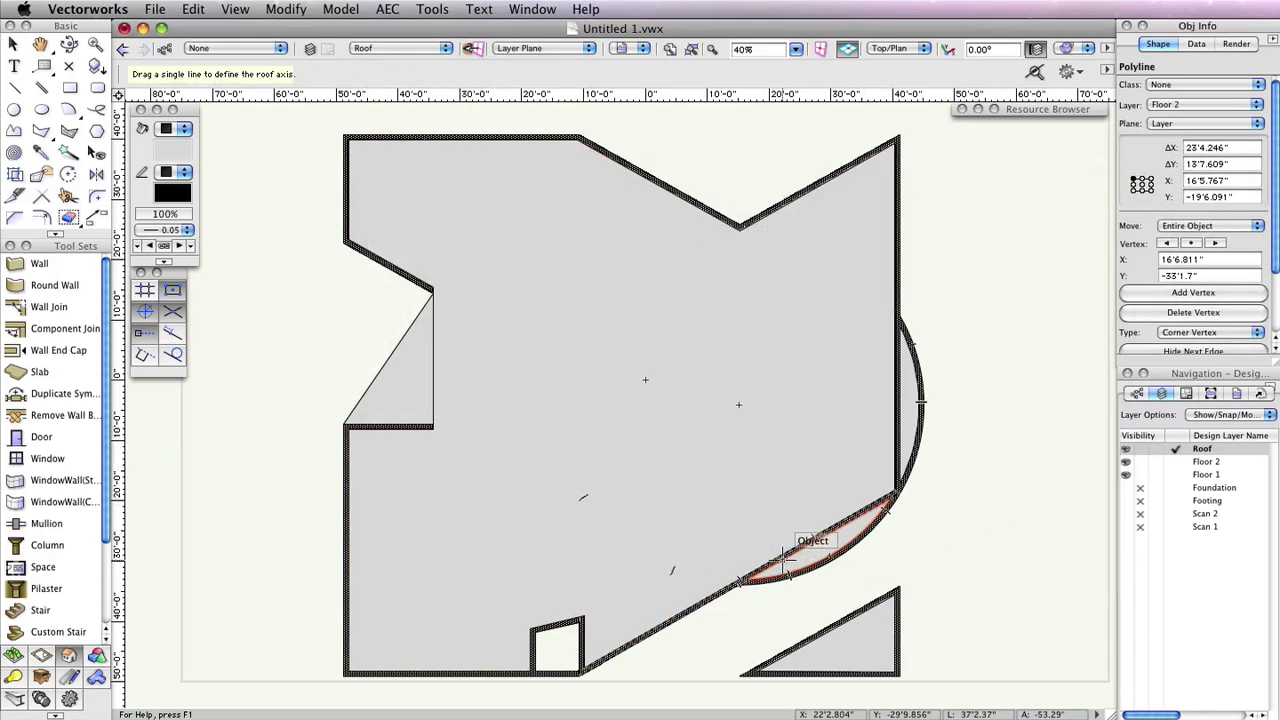
click(780, 560)
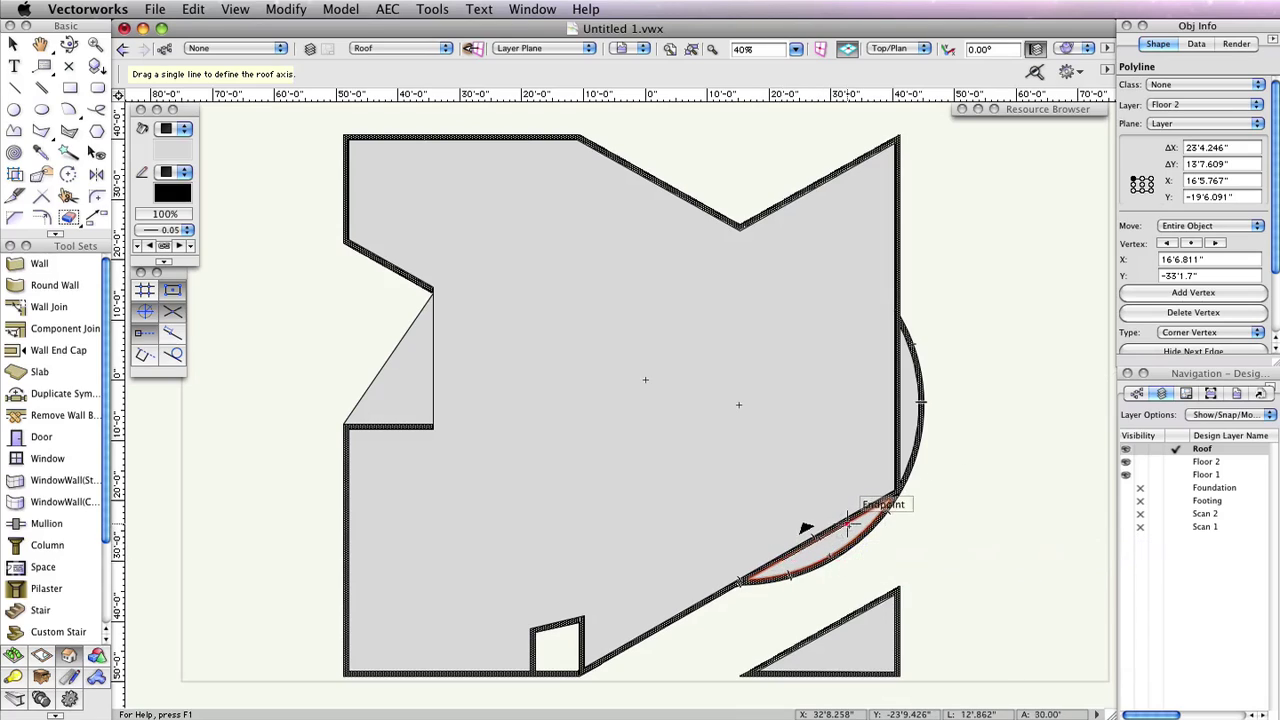
click(810, 527)
click(902, 554)
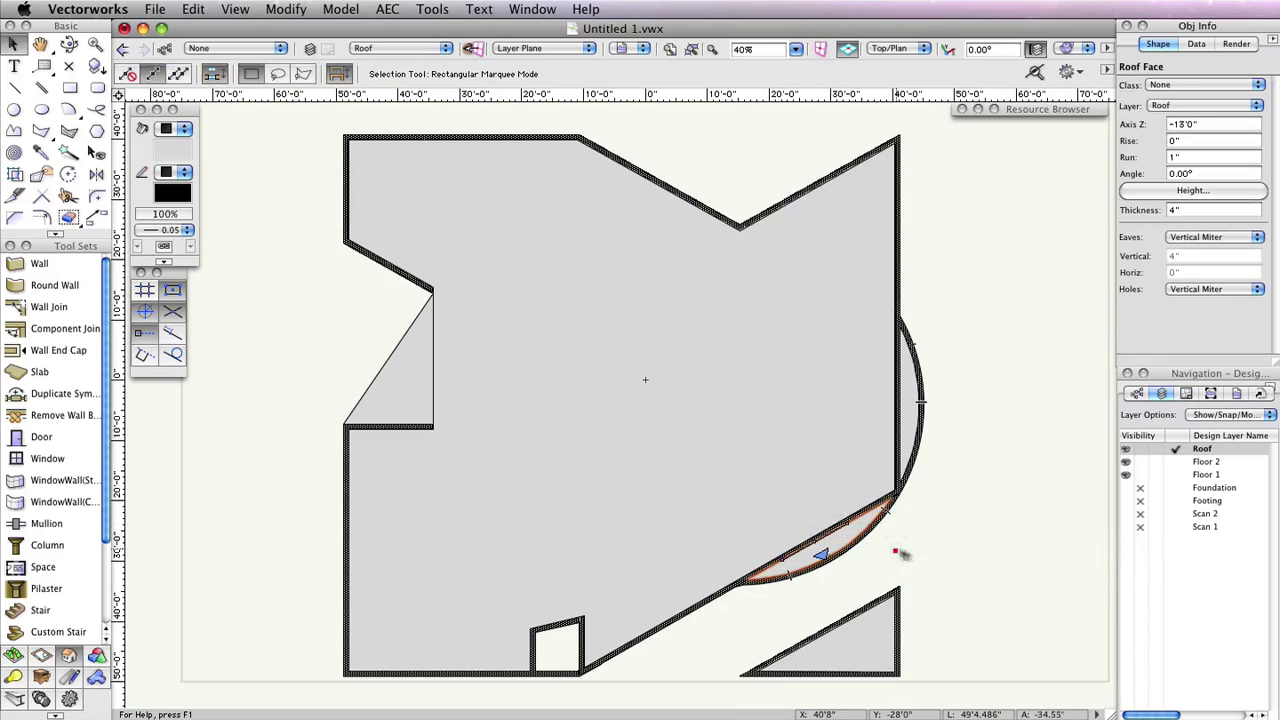
click(990, 557)
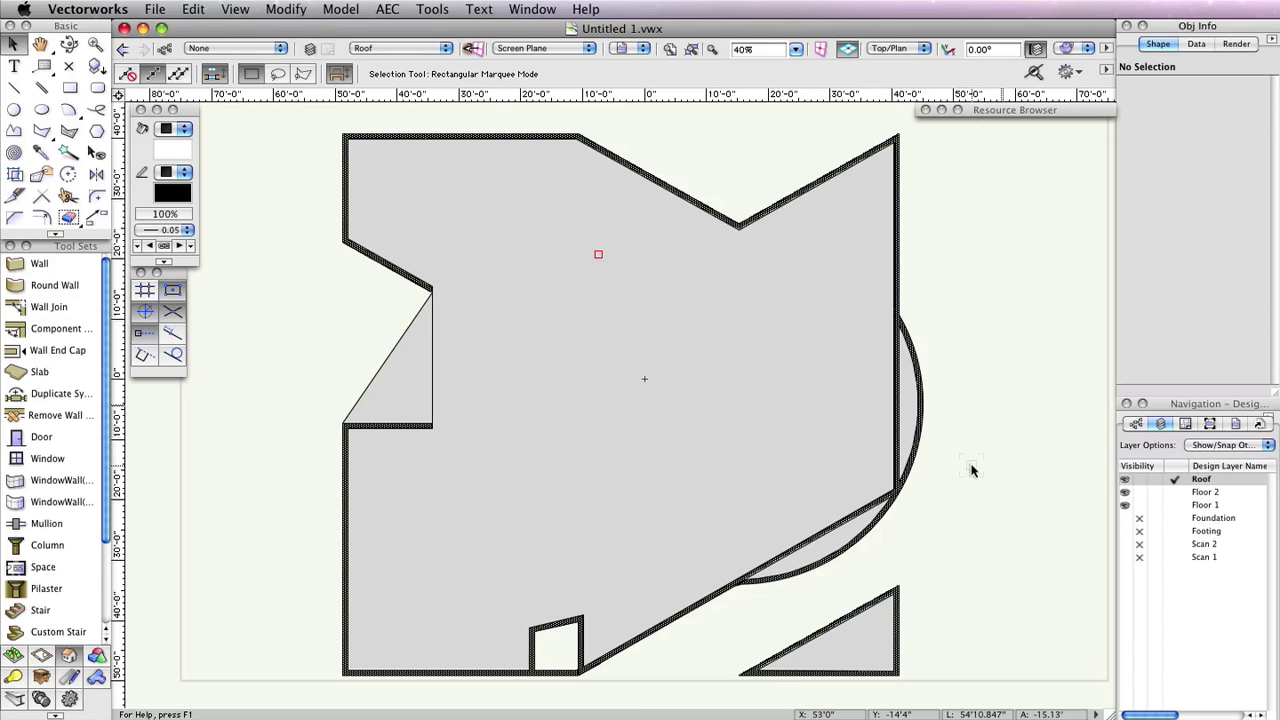
Render the model in OpenGL and view the building's roofs and walls obliquely from above
click(1087, 48)
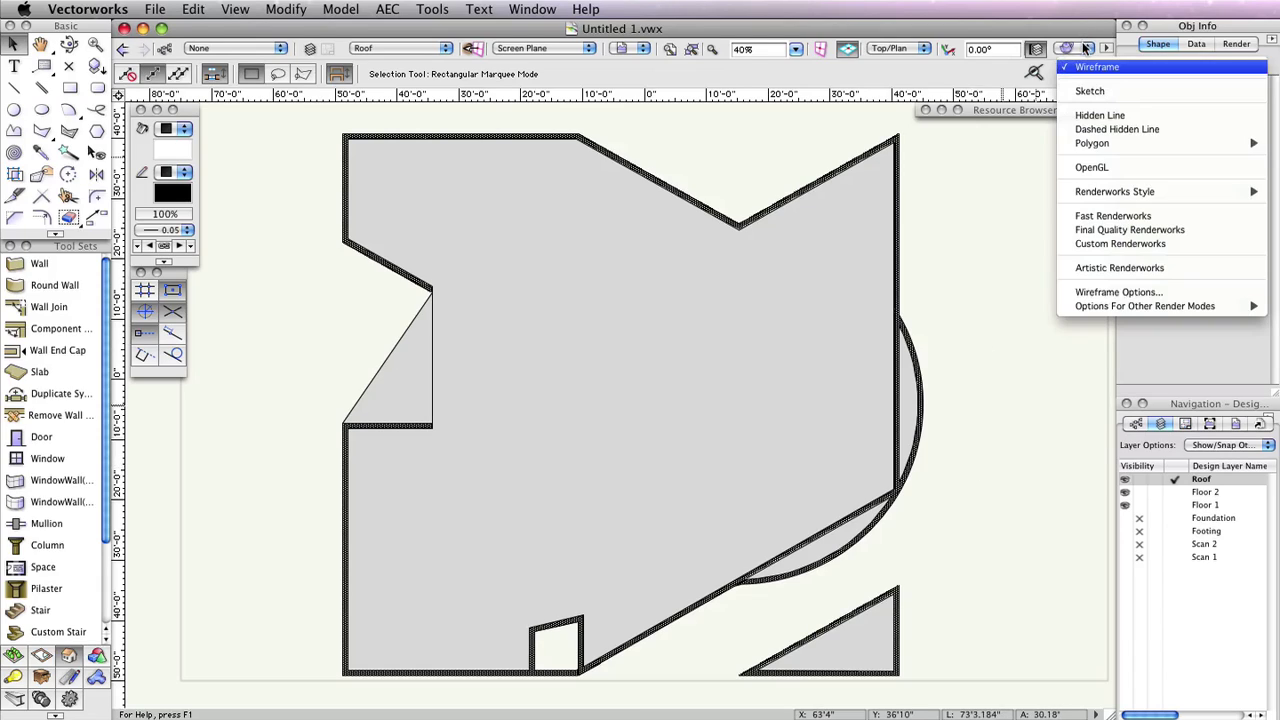
click(1118, 170)
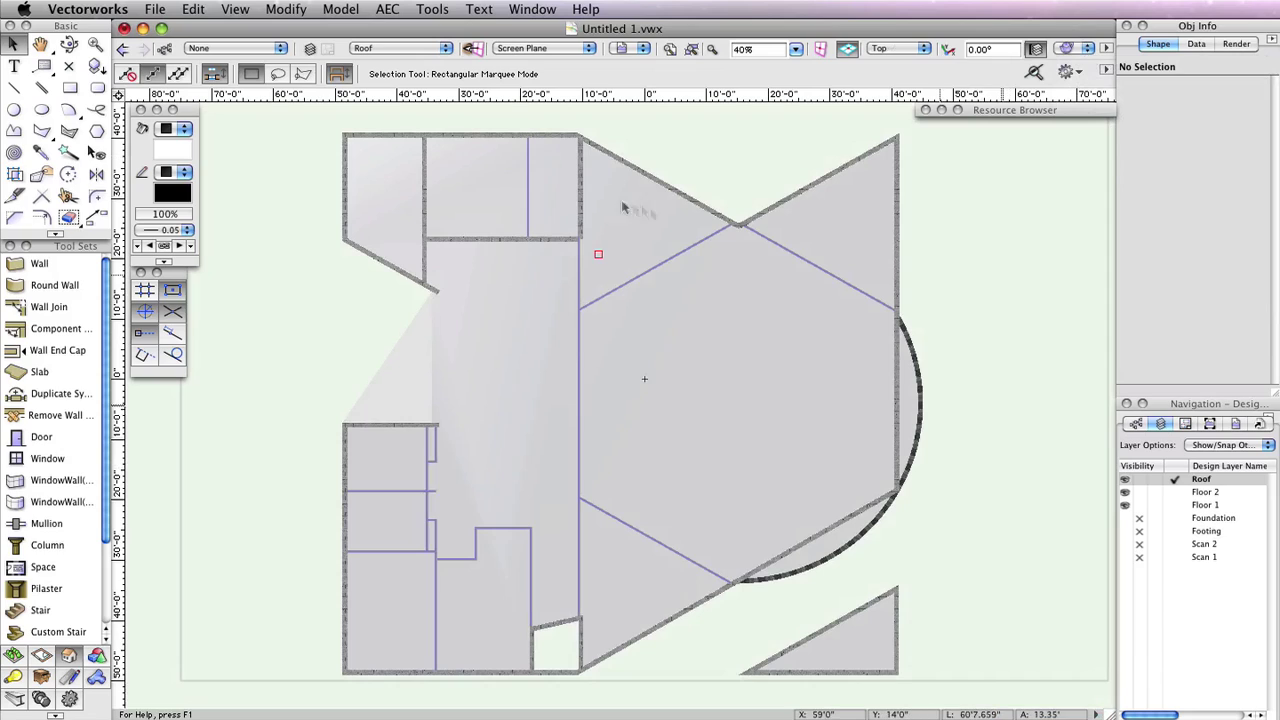
click(68, 44)
drag(757, 466, 727, 407)
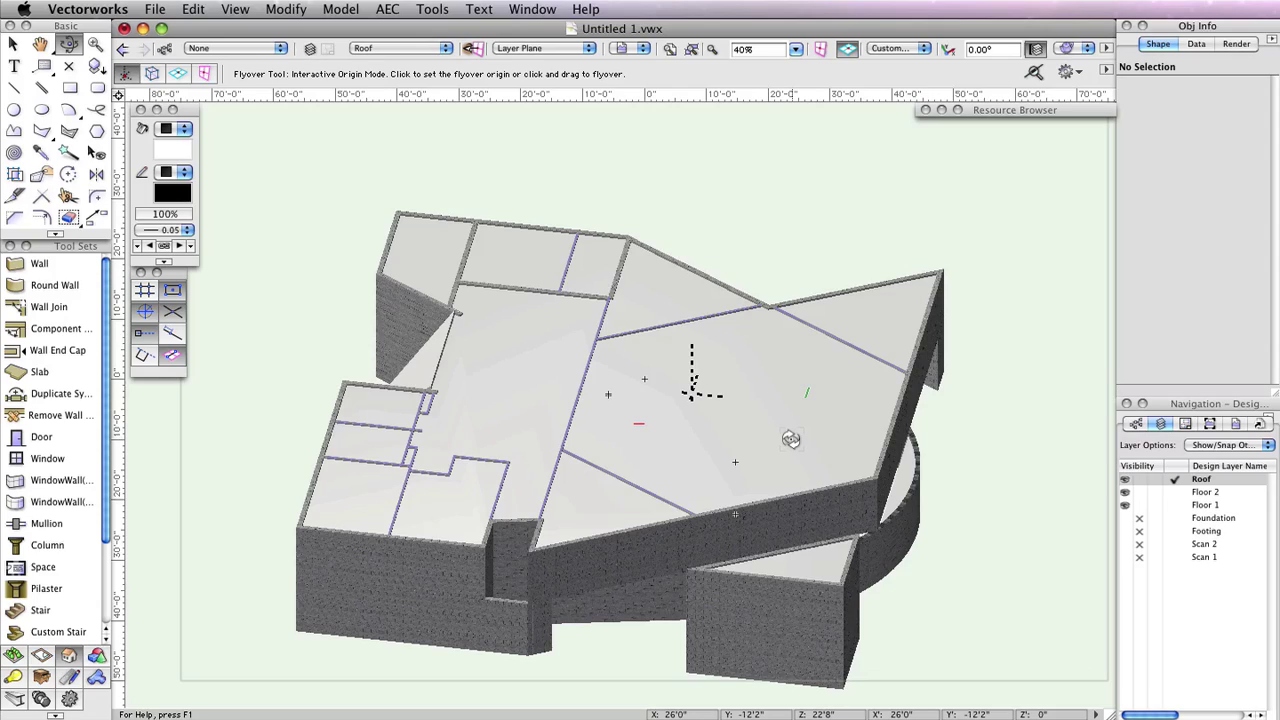
Make Floor 2 the active layer, with the layer options on Show/Snap Others
click(1174, 493)
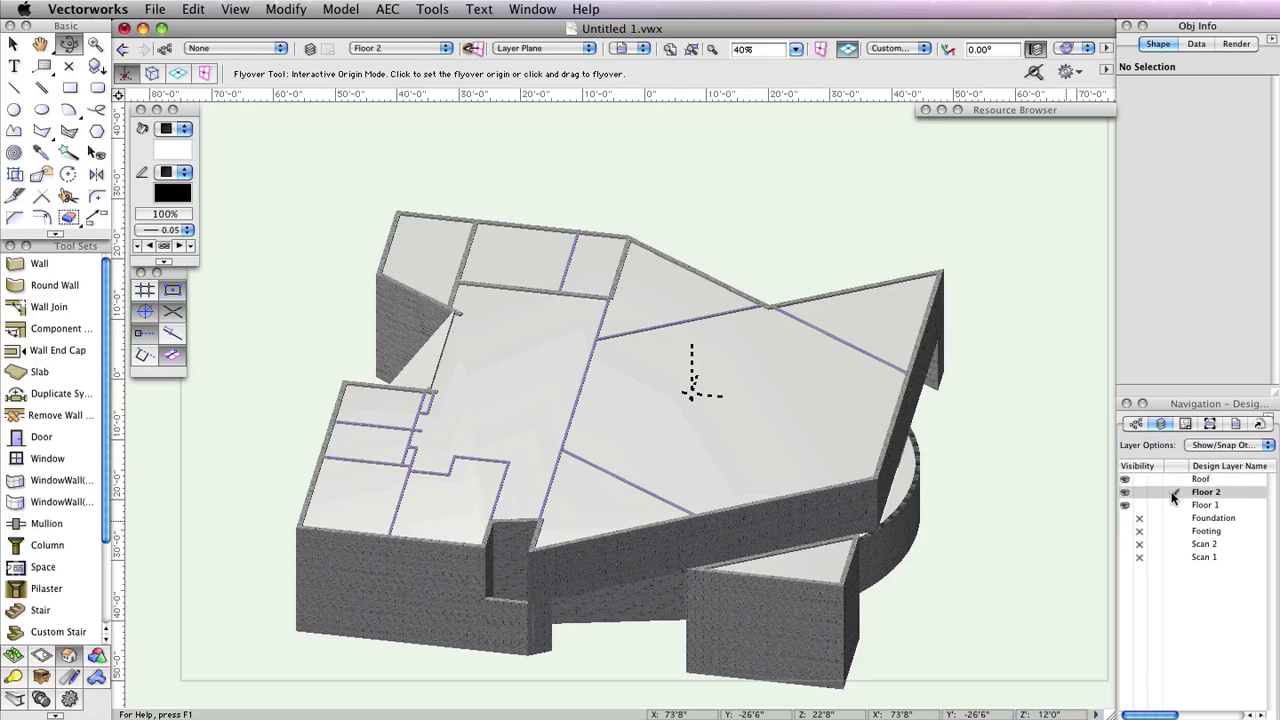
click(1245, 445)
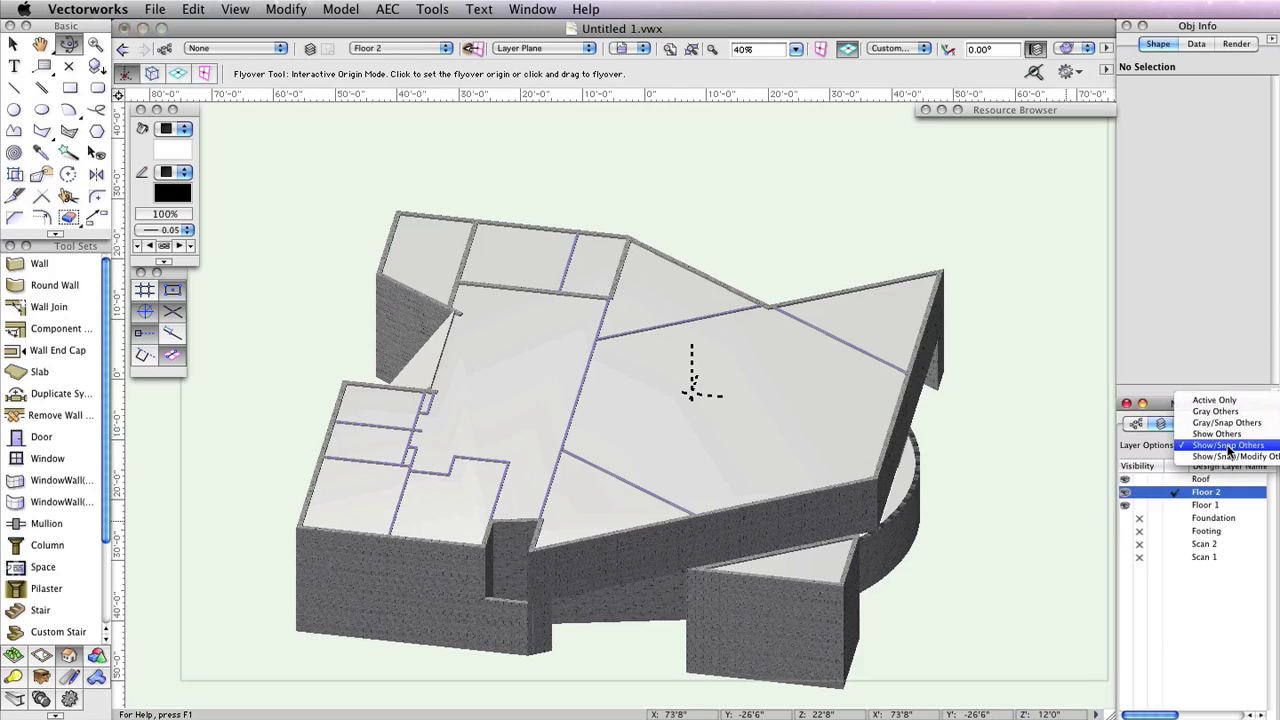
click(1229, 447)
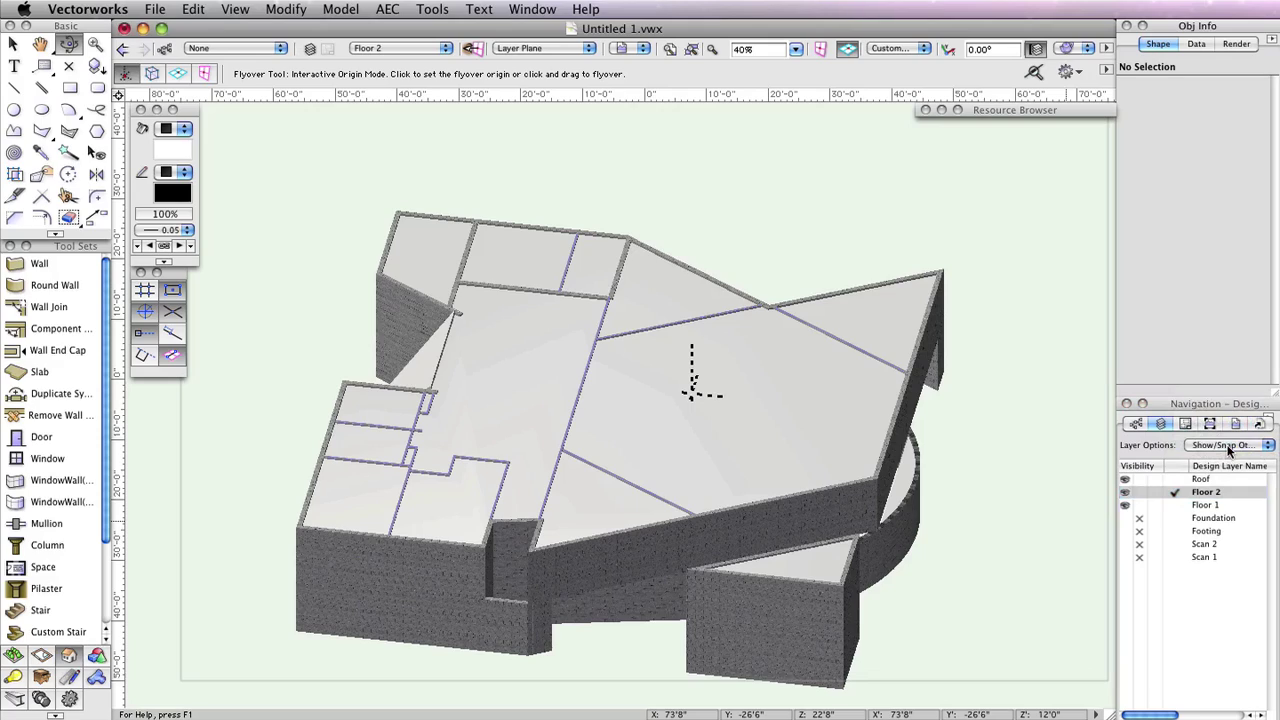
Configure the Select Similar tool to match objects by object type and wall style
click(41, 152)
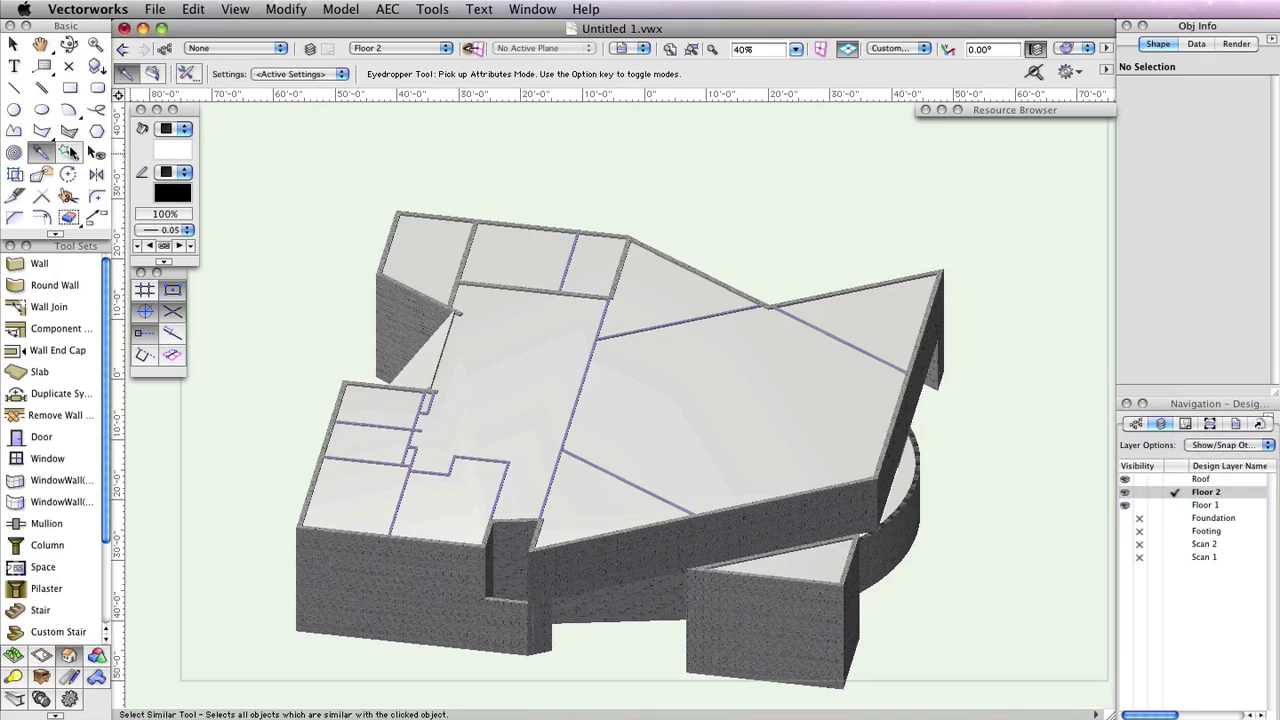
click(69, 152)
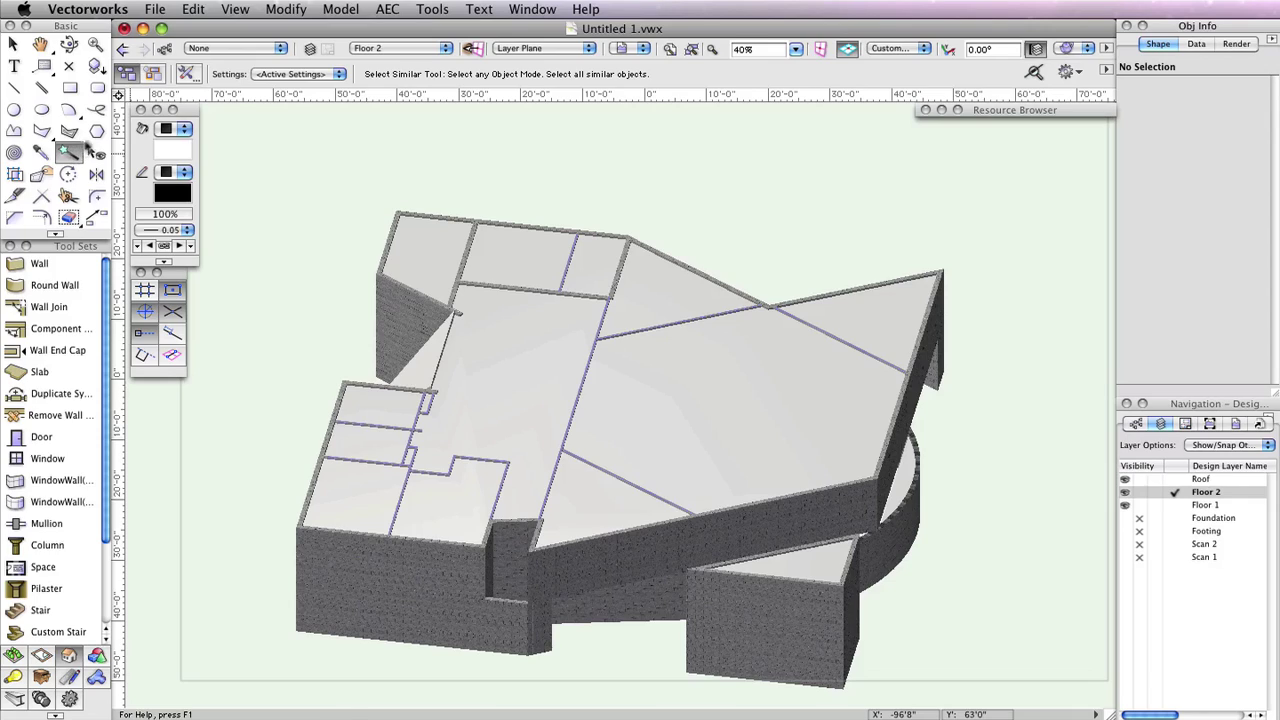
click(189, 73)
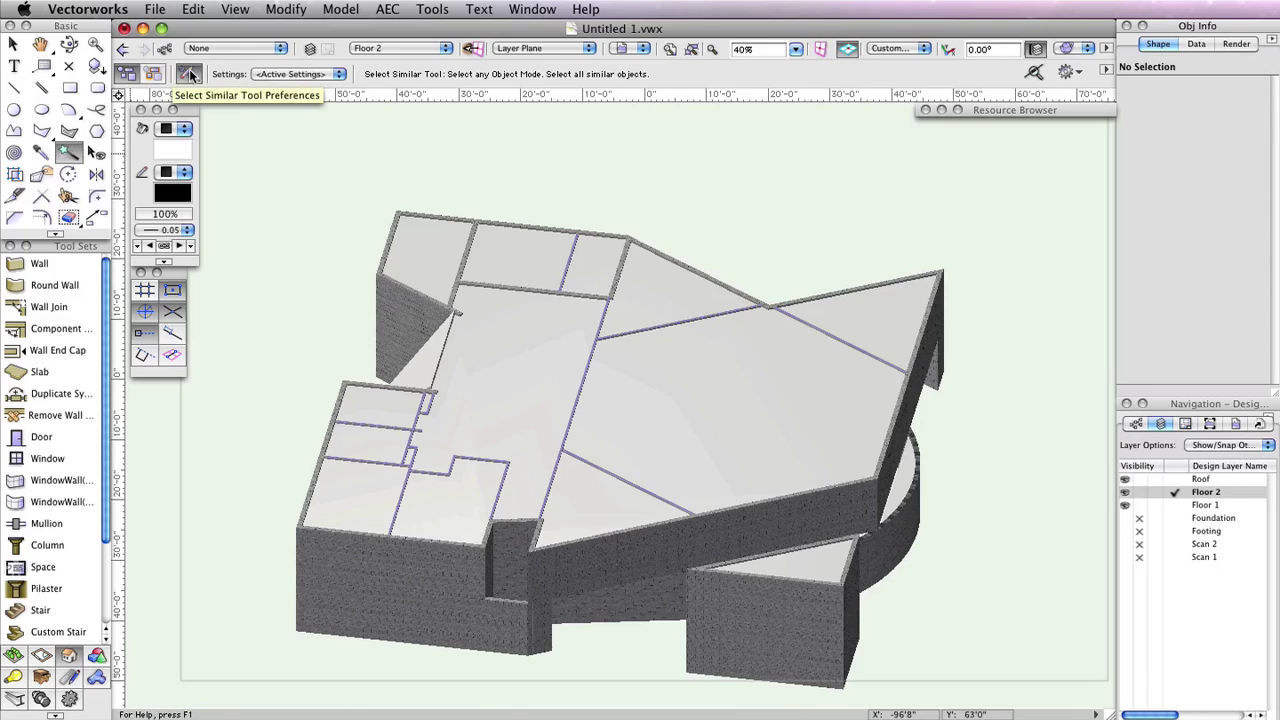
click(189, 69)
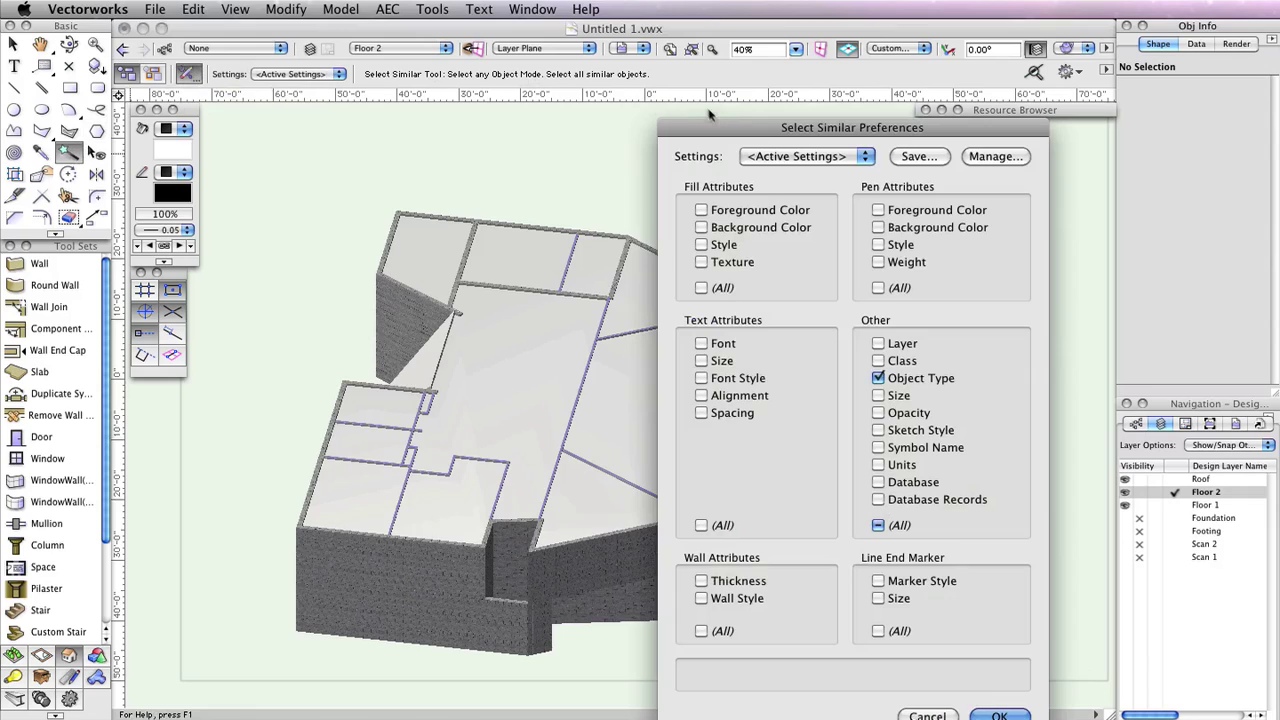
drag(716, 126, 463, 54)
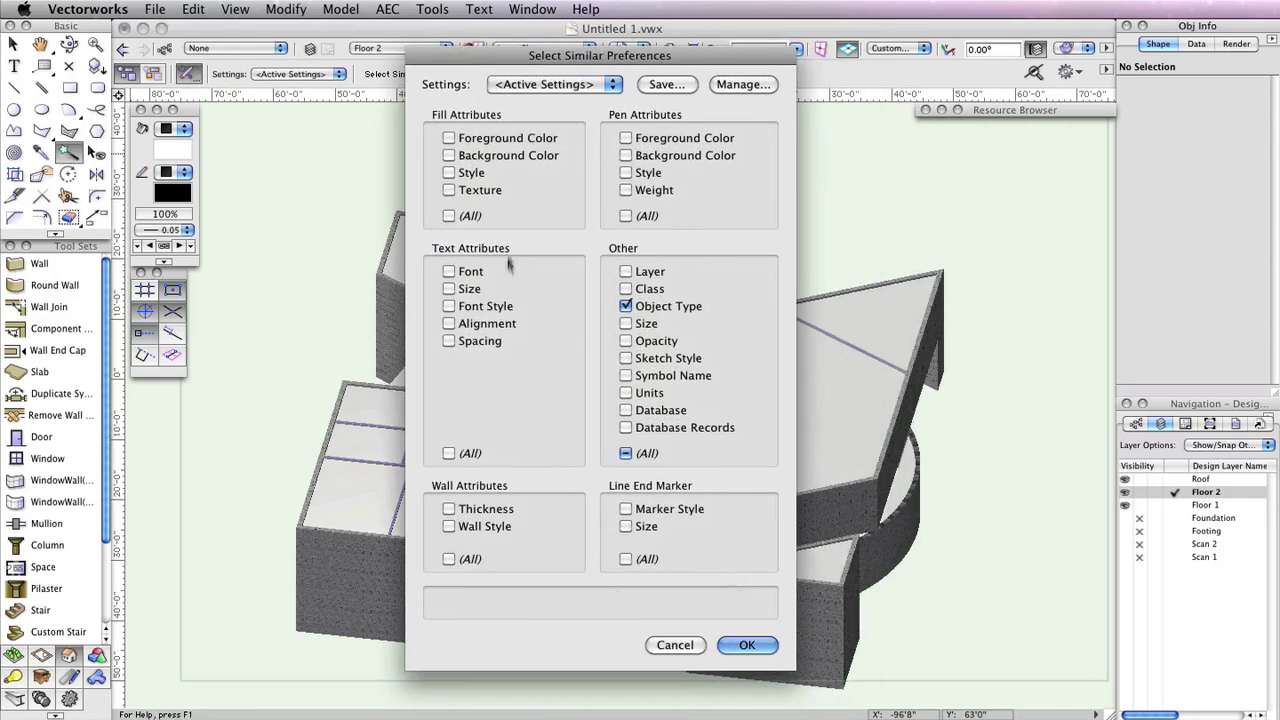
click(449, 527)
click(745, 645)
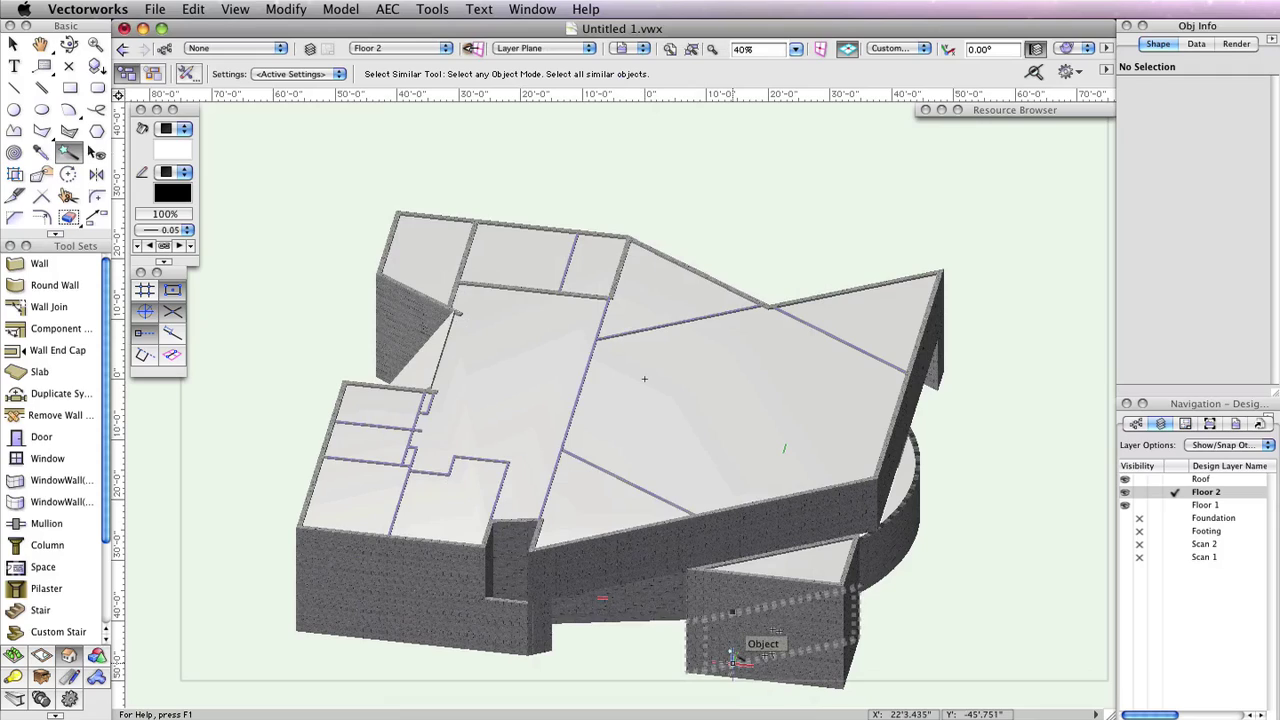
Select all similar interior walls on Floor 2 and set their height to 10'
click(649, 492)
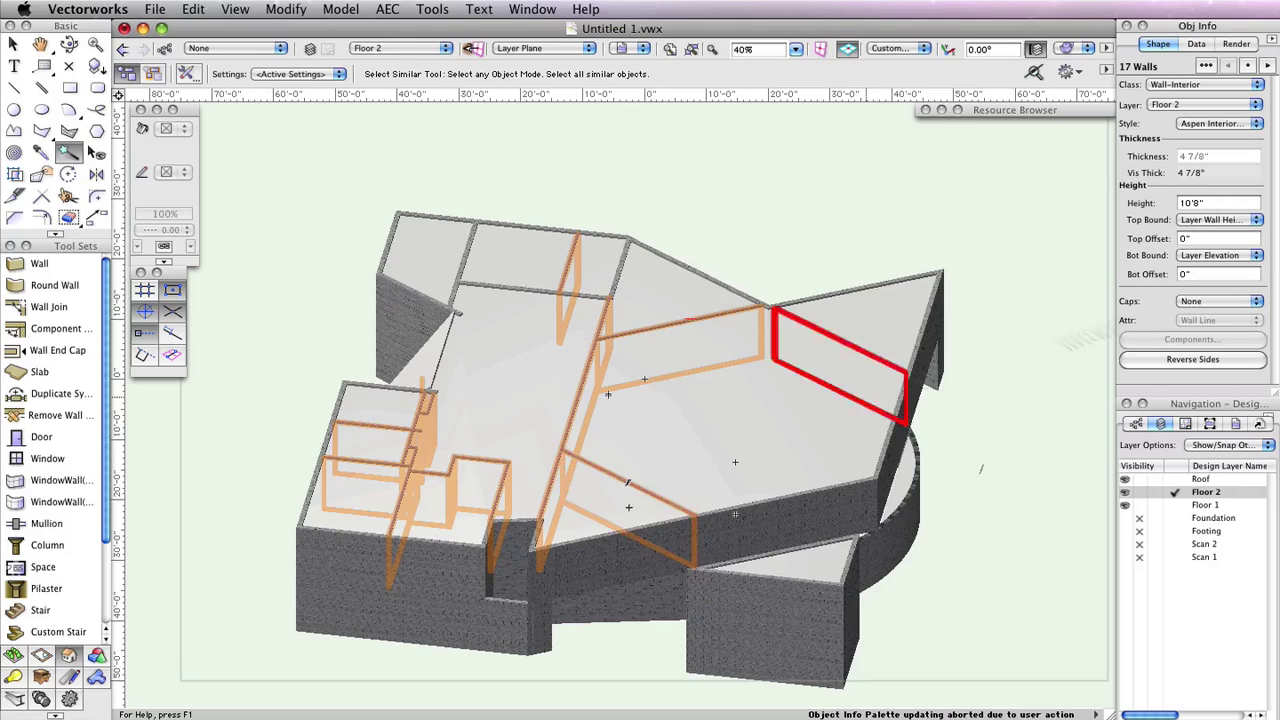
click(1212, 201)
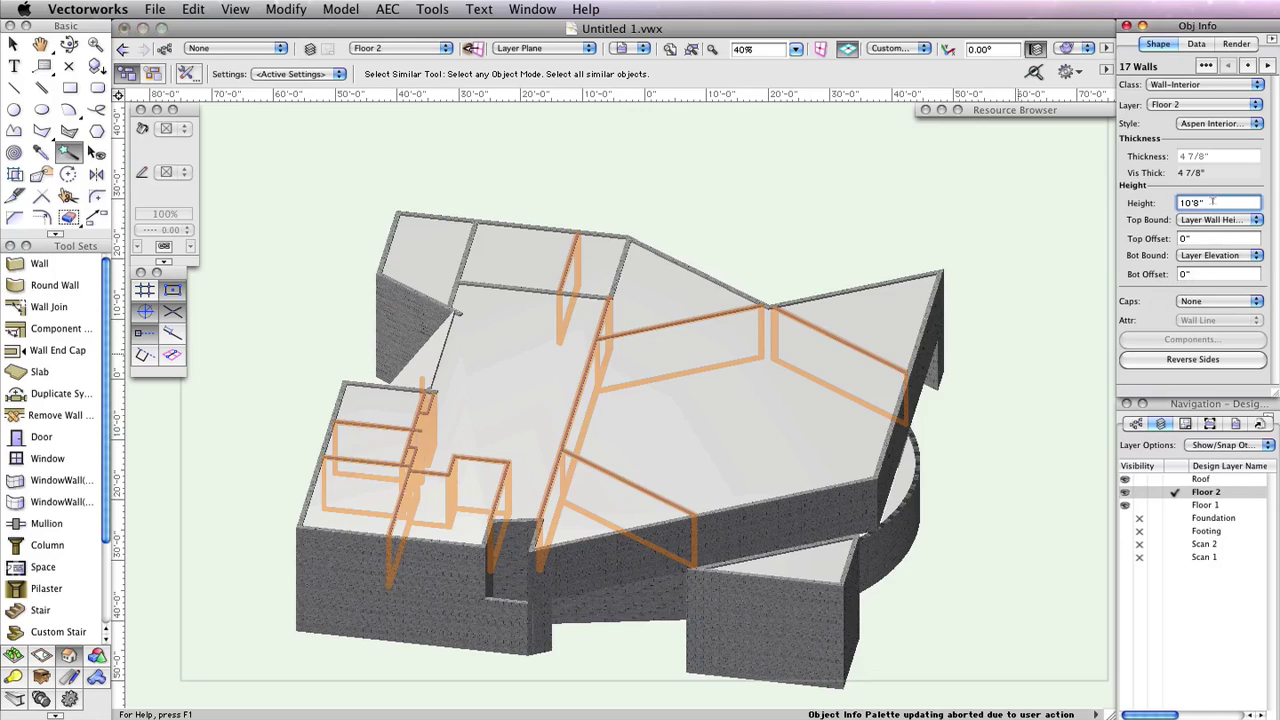
key(BackSpace)
key(BackSpace)
key(Return)
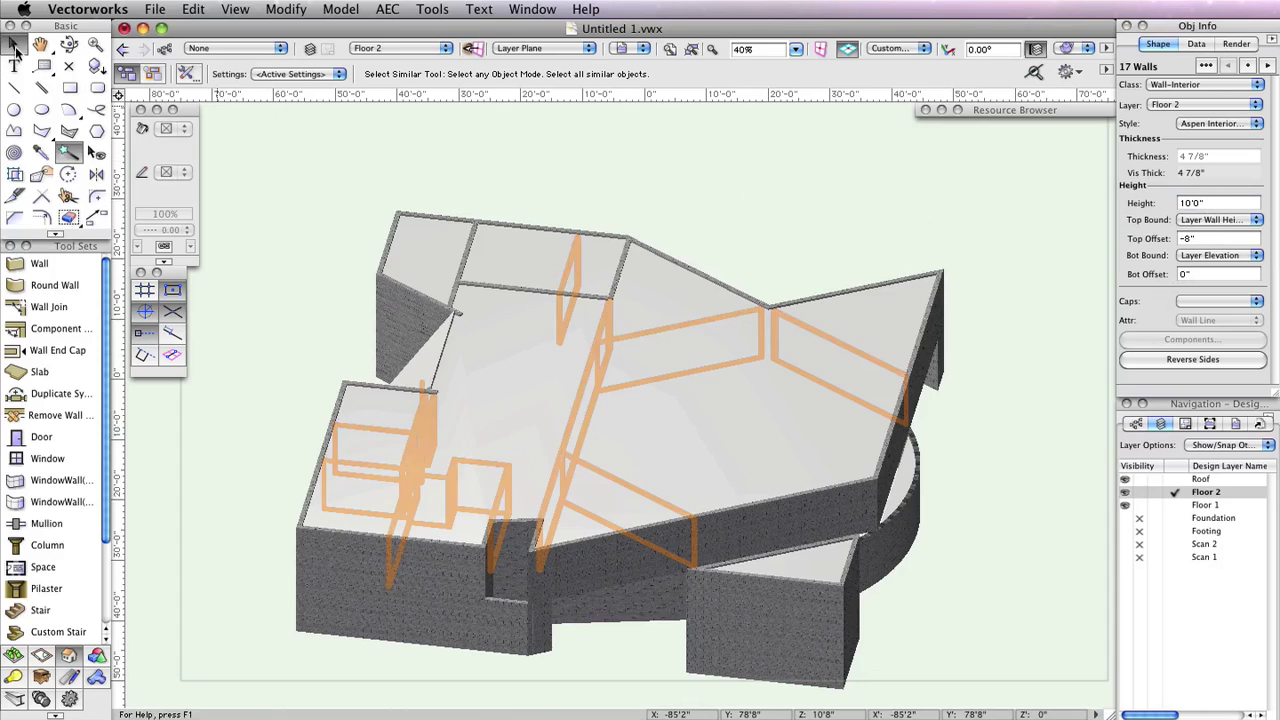
Set the height of the three exterior-style walls enclosing the north room on Floor 2 to 10', then clear the selection
click(14, 45)
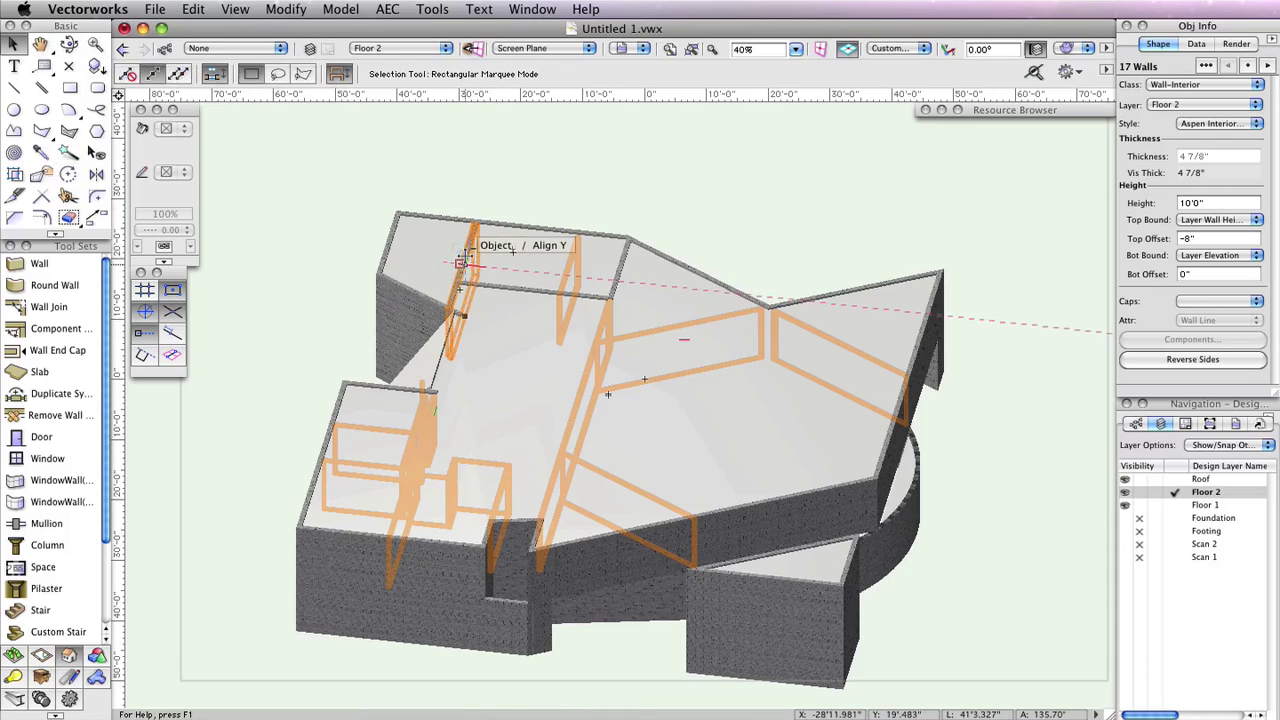
click(463, 258)
click(514, 280)
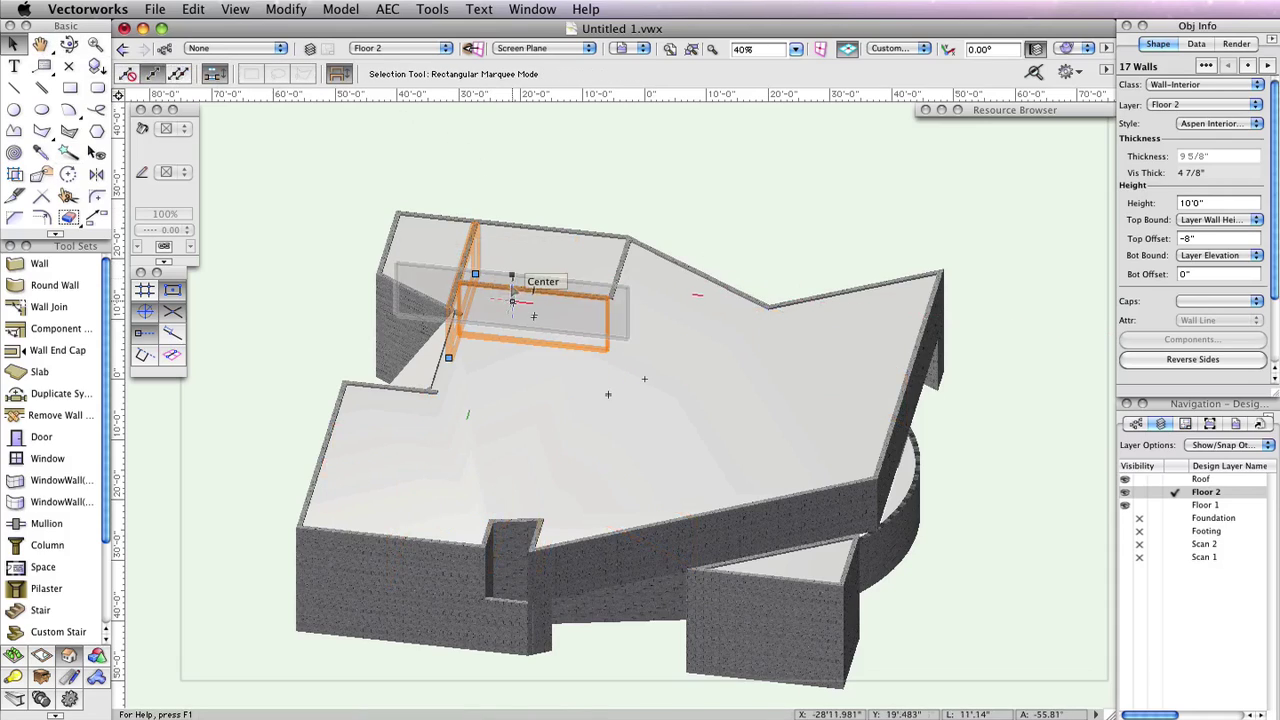
shift+click(619, 276)
click(1217, 202)
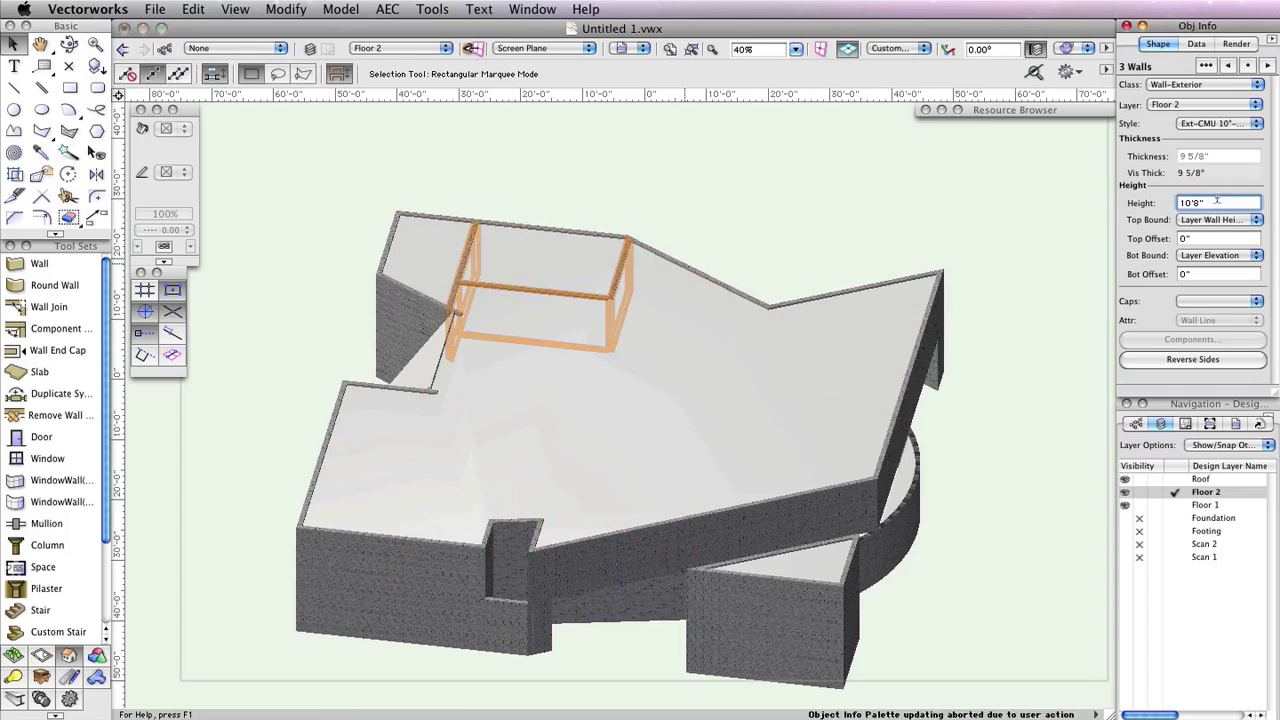
key(BackSpace)
key(BackSpace)
key(BackSpace)
key(Return)
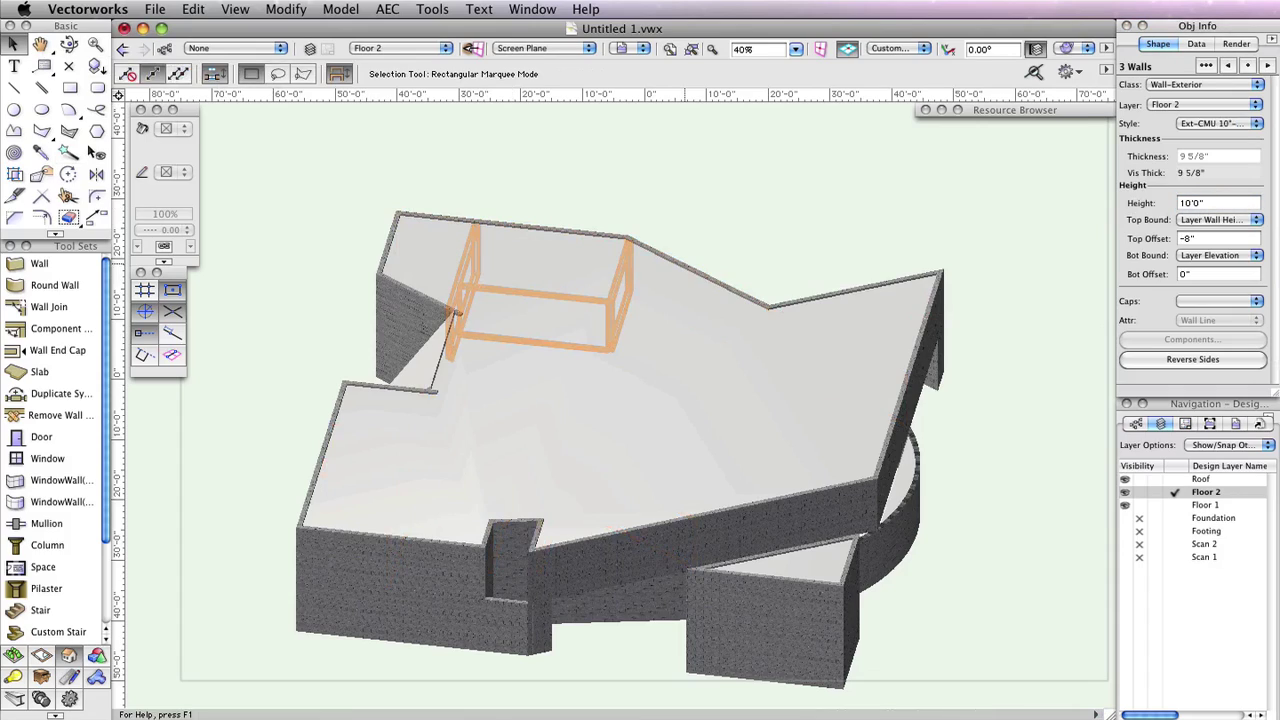
click(986, 353)
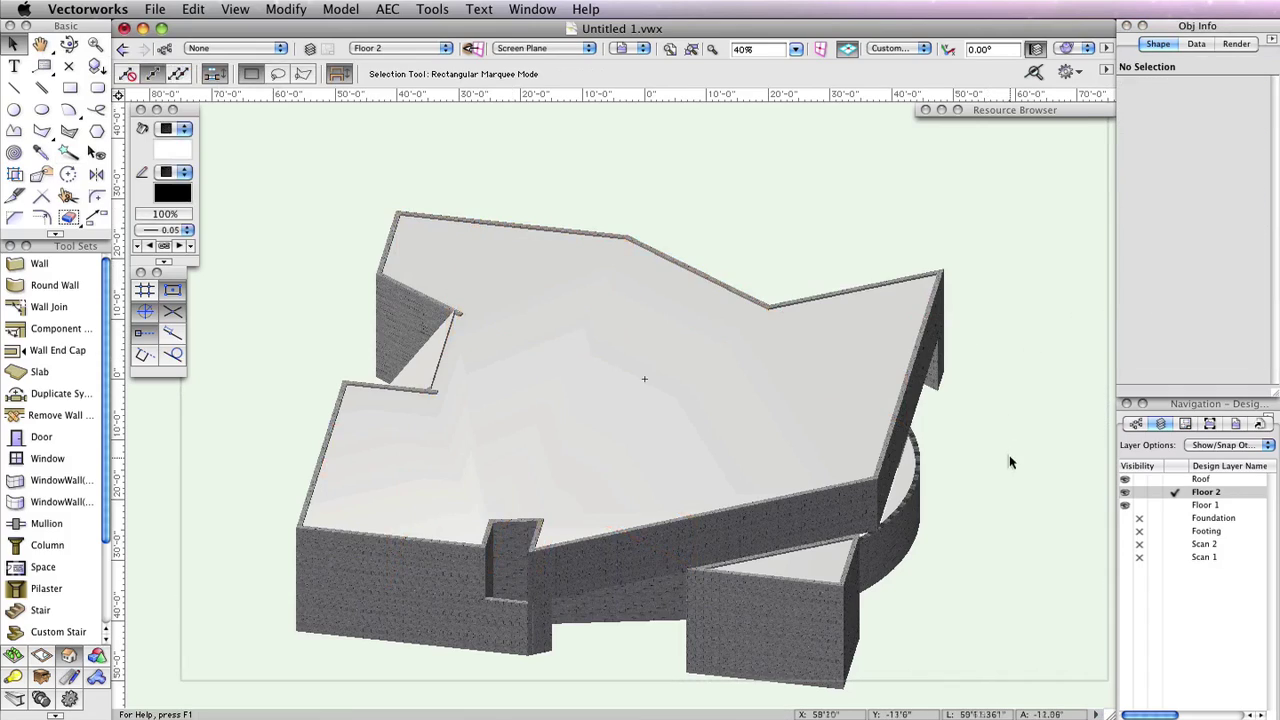
Return to the Top/Plan view and fit the whole building in the drawing window
middle_drag(1009, 455, 1007, 415)
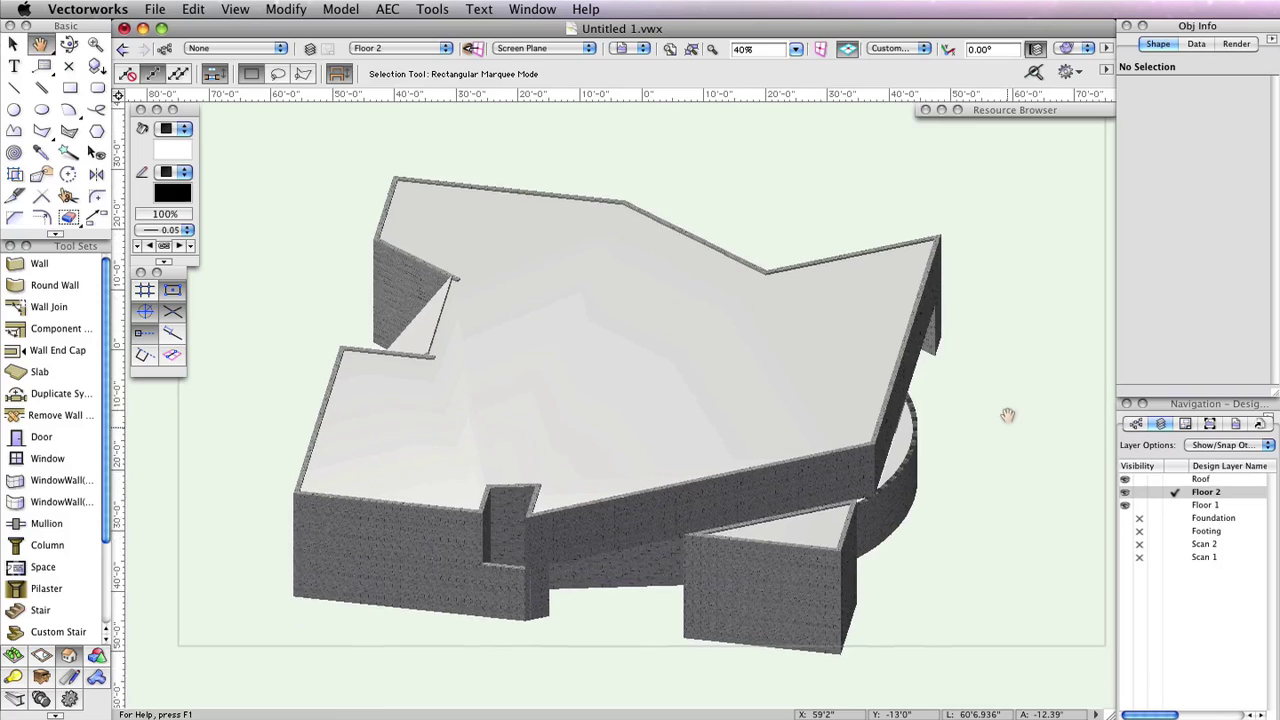
click(910, 49)
click(930, 69)
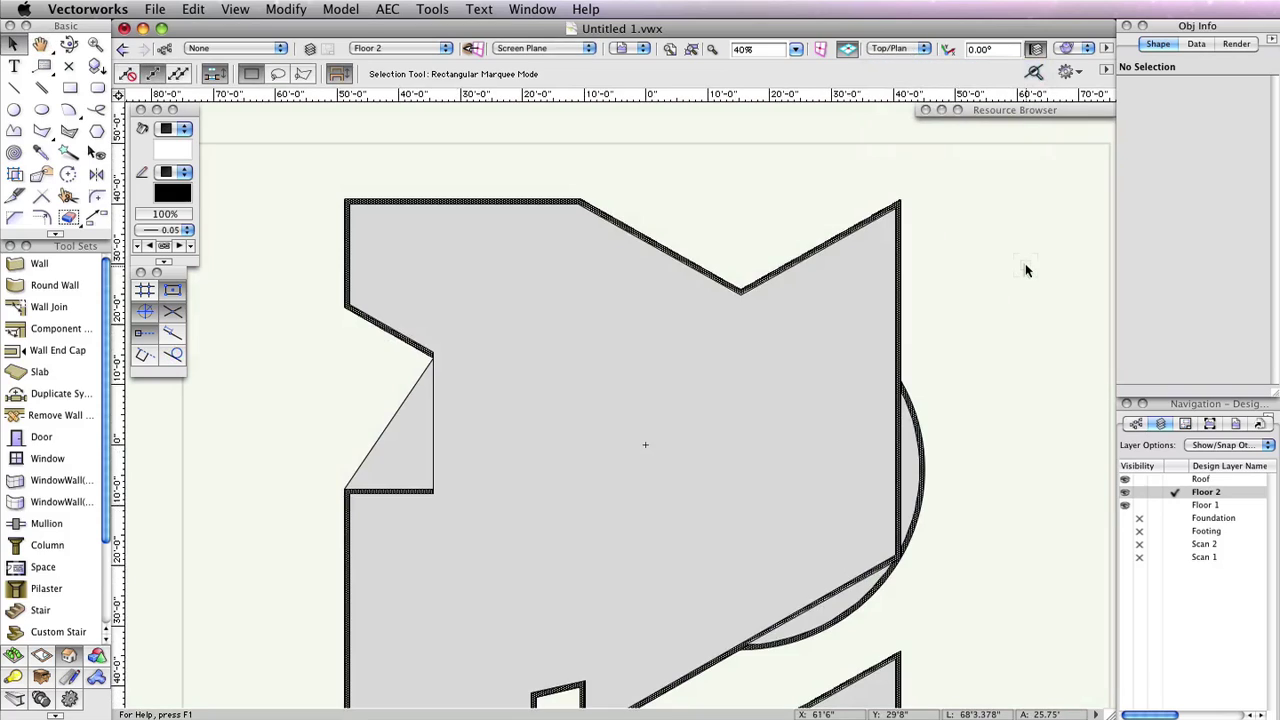
click(691, 48)
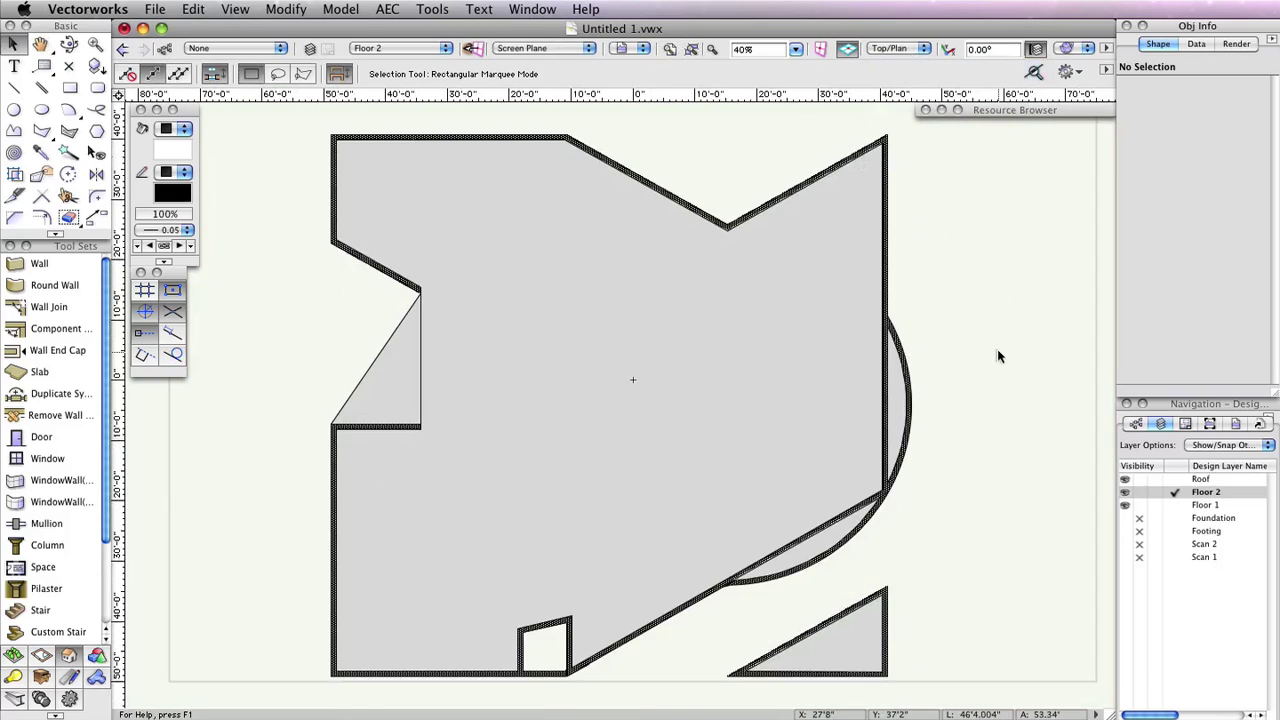